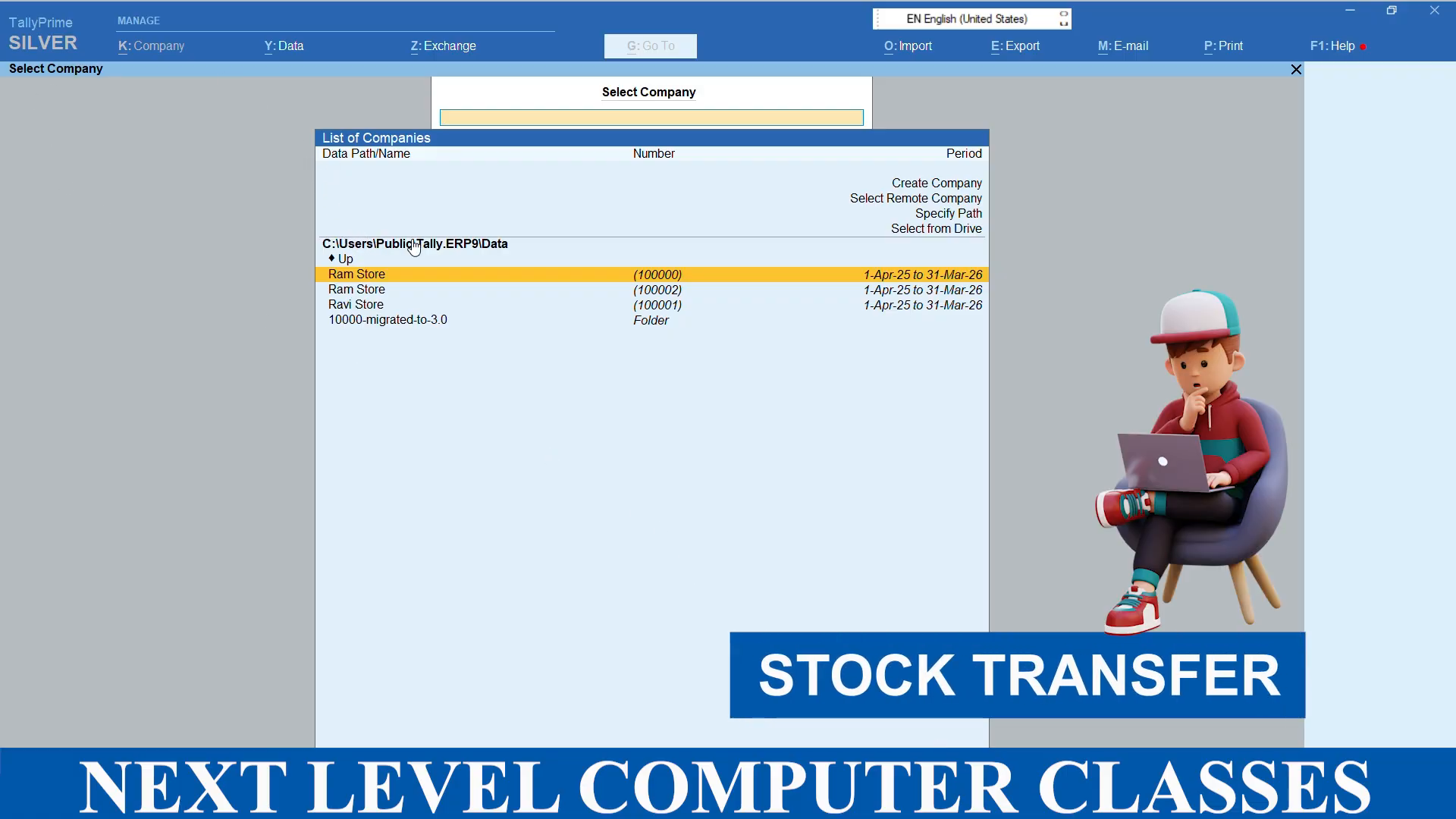
Step: Create a company named Ram Store with the same mailing name and default details, and accept its default feature settings
{"action": "left_click", "coordinate": [934, 189]}
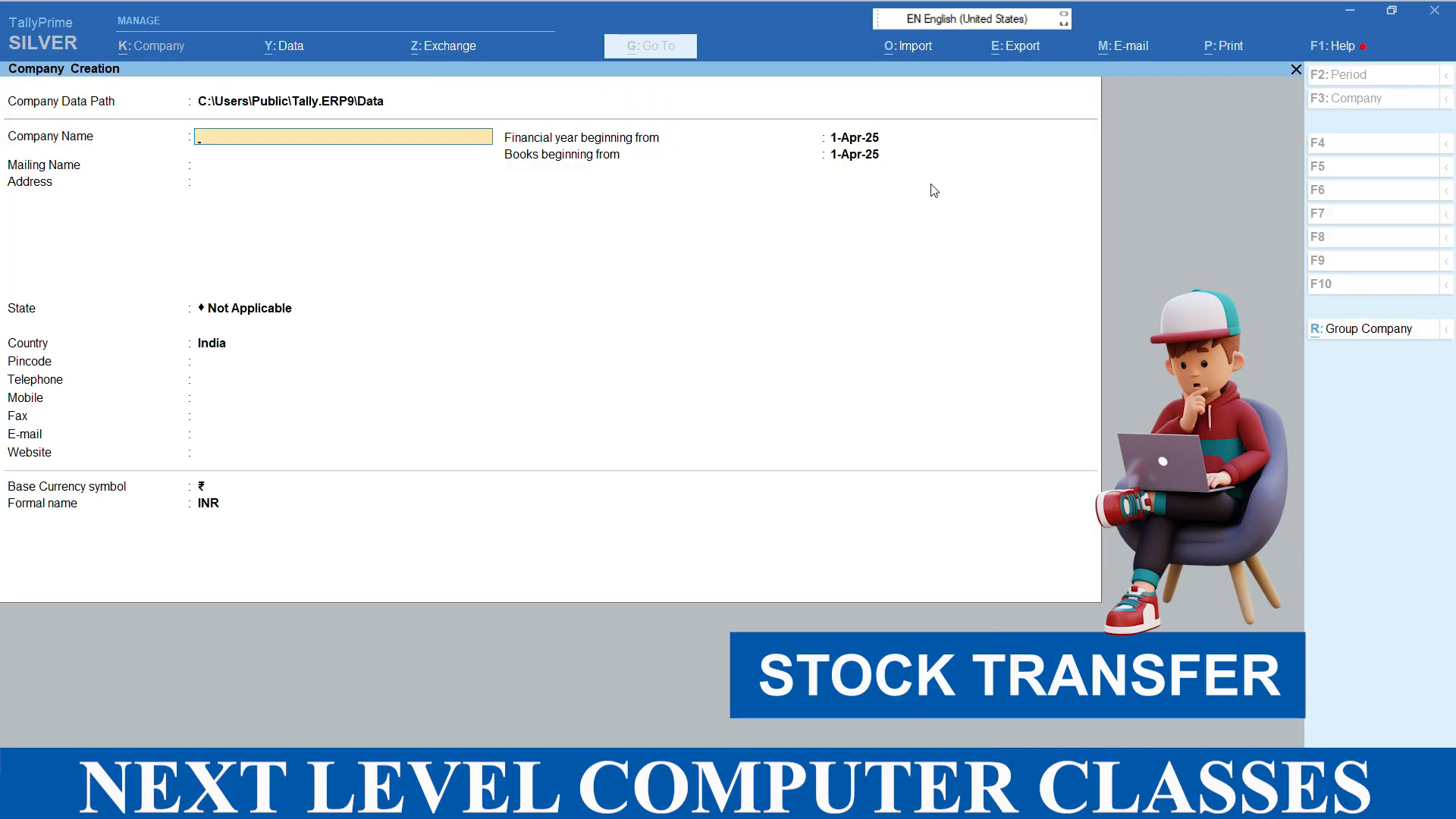
{"action": "type", "text": "Ram Store"}
{"action": "key", "text": "Return"}
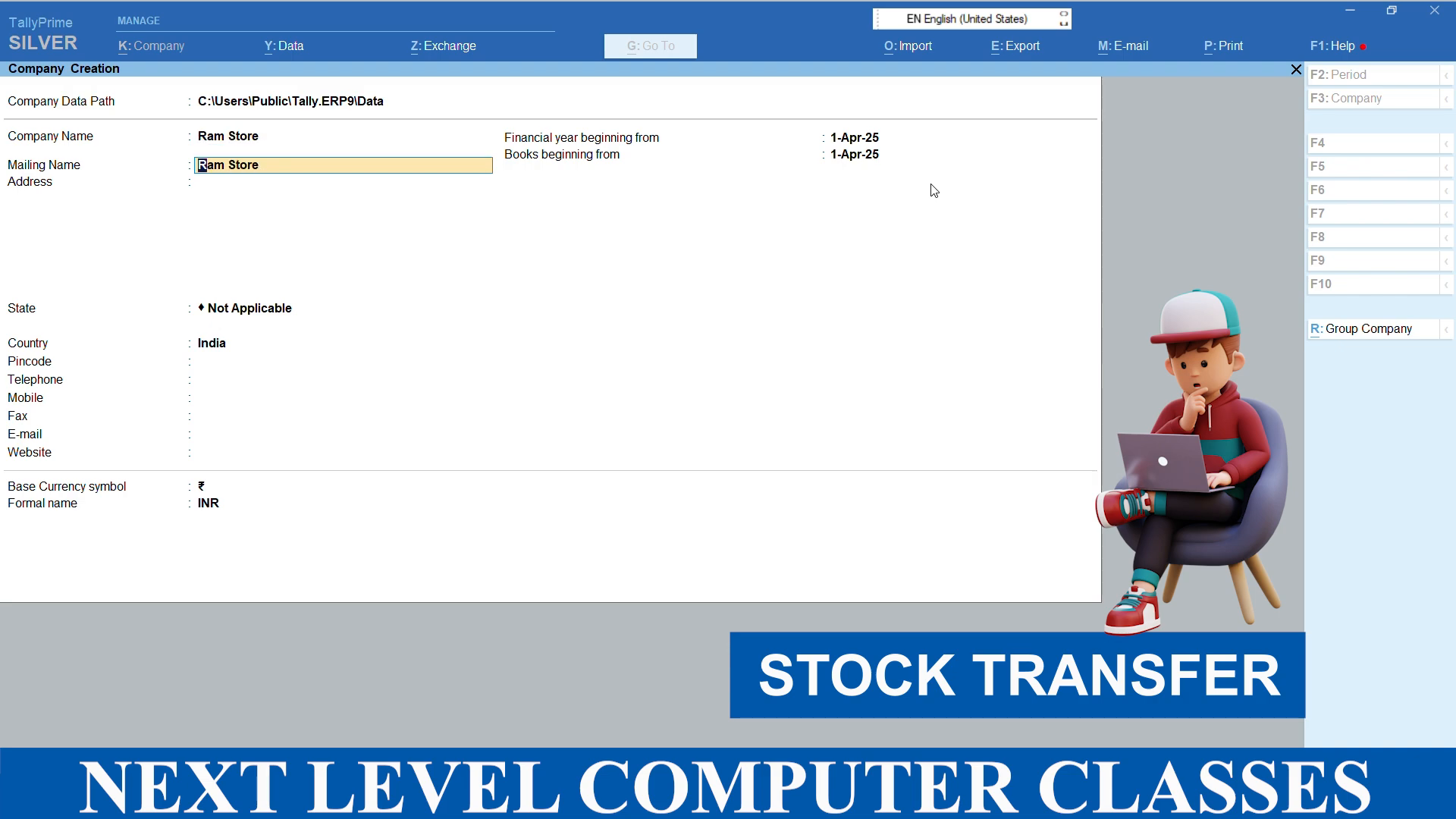
{"action": "key", "text": "Return"}
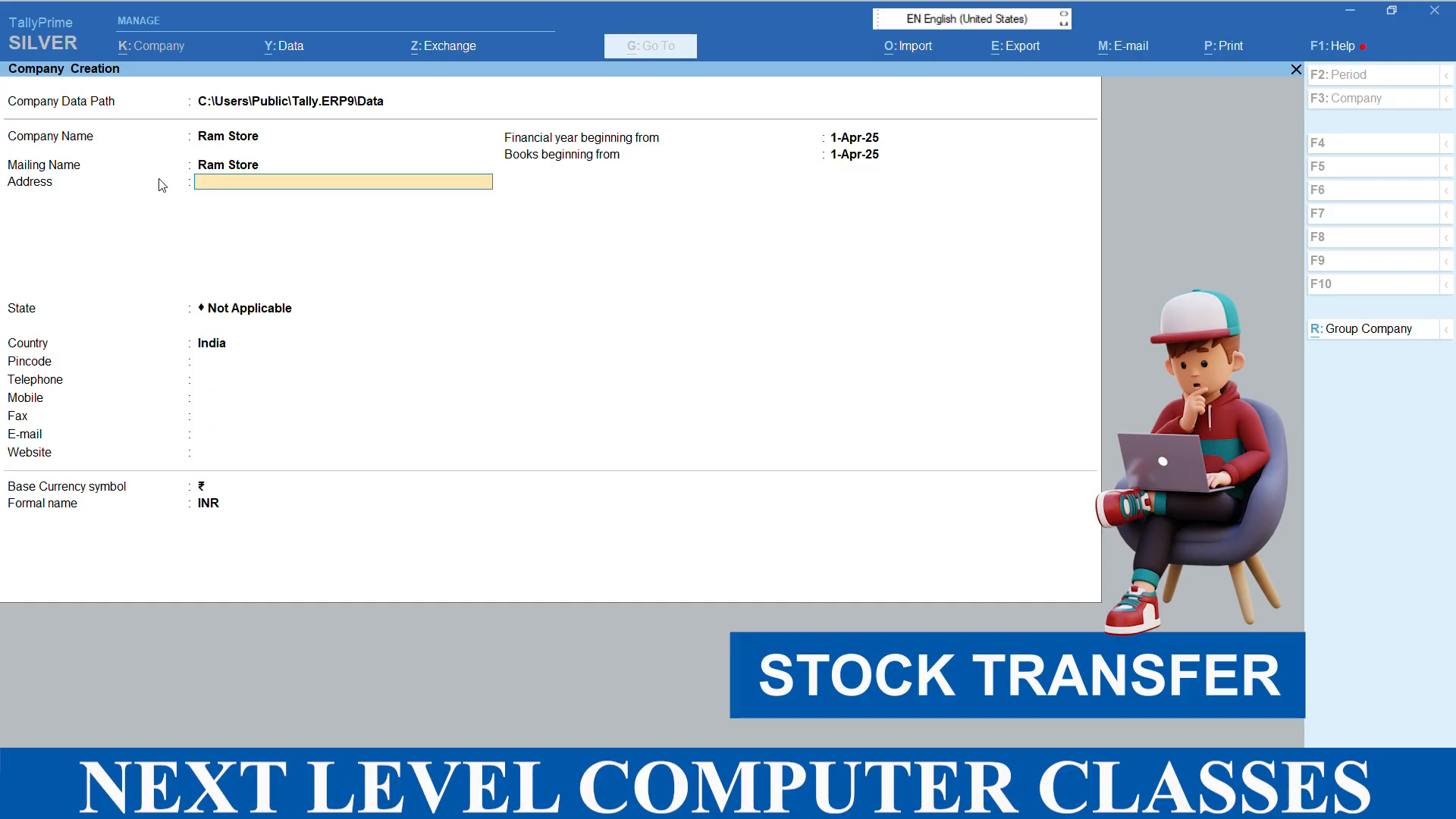
{"action": "key", "text": "Return"}
{"action": "key", "text": "Return"}
{"action": "key", "text": "Return"}
{"action": "key", "text": "Return"}
{"action": "key", "text": "Return"}
{"action": "key", "text": "Return"}
{"action": "key", "text": "Return"}
{"action": "key", "text": "Return"}
{"action": "key", "text": "Return"}
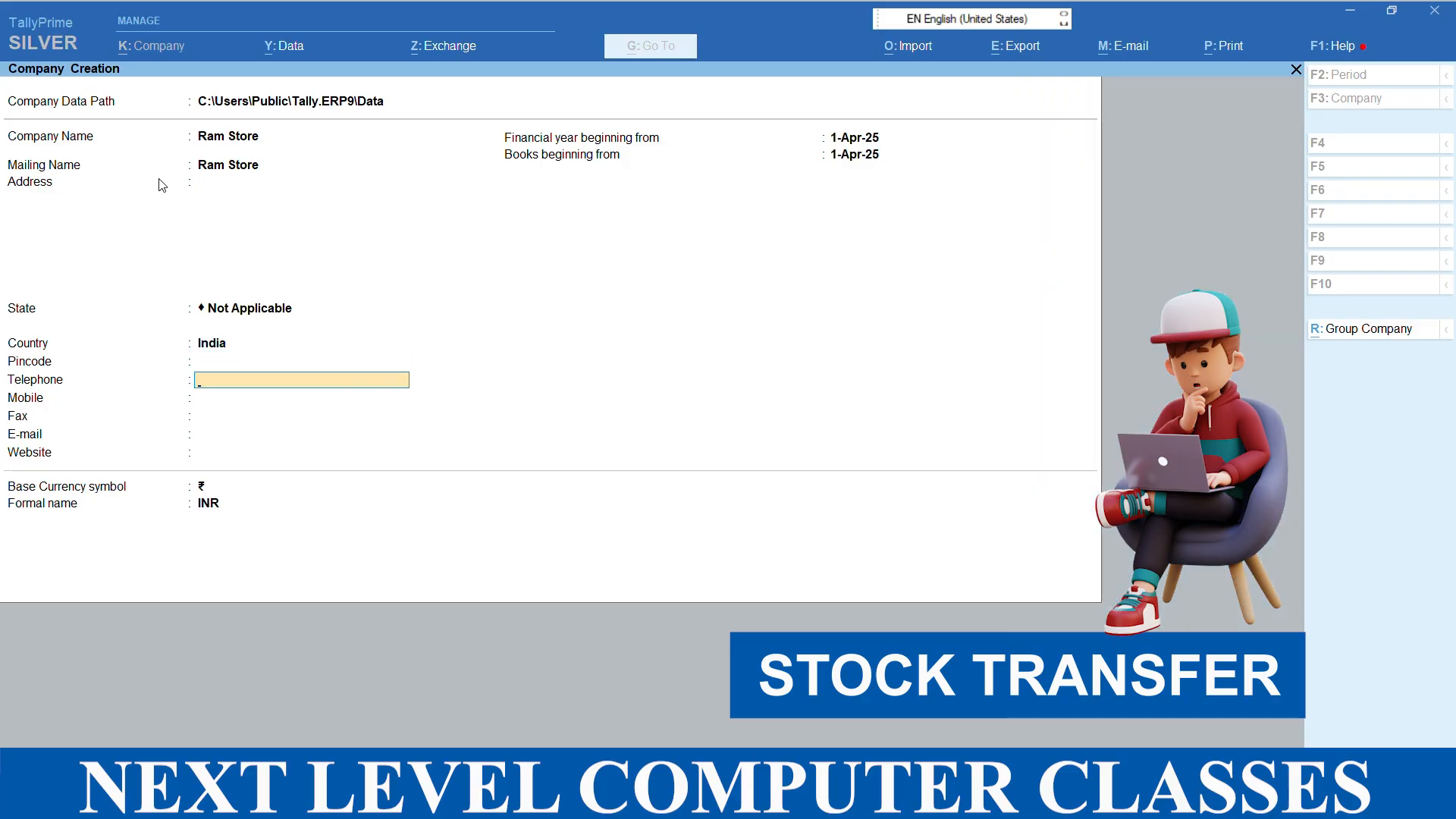
{"action": "key", "text": "Return"}
{"action": "key", "text": "Return"}
{"action": "key", "text": "Return"}
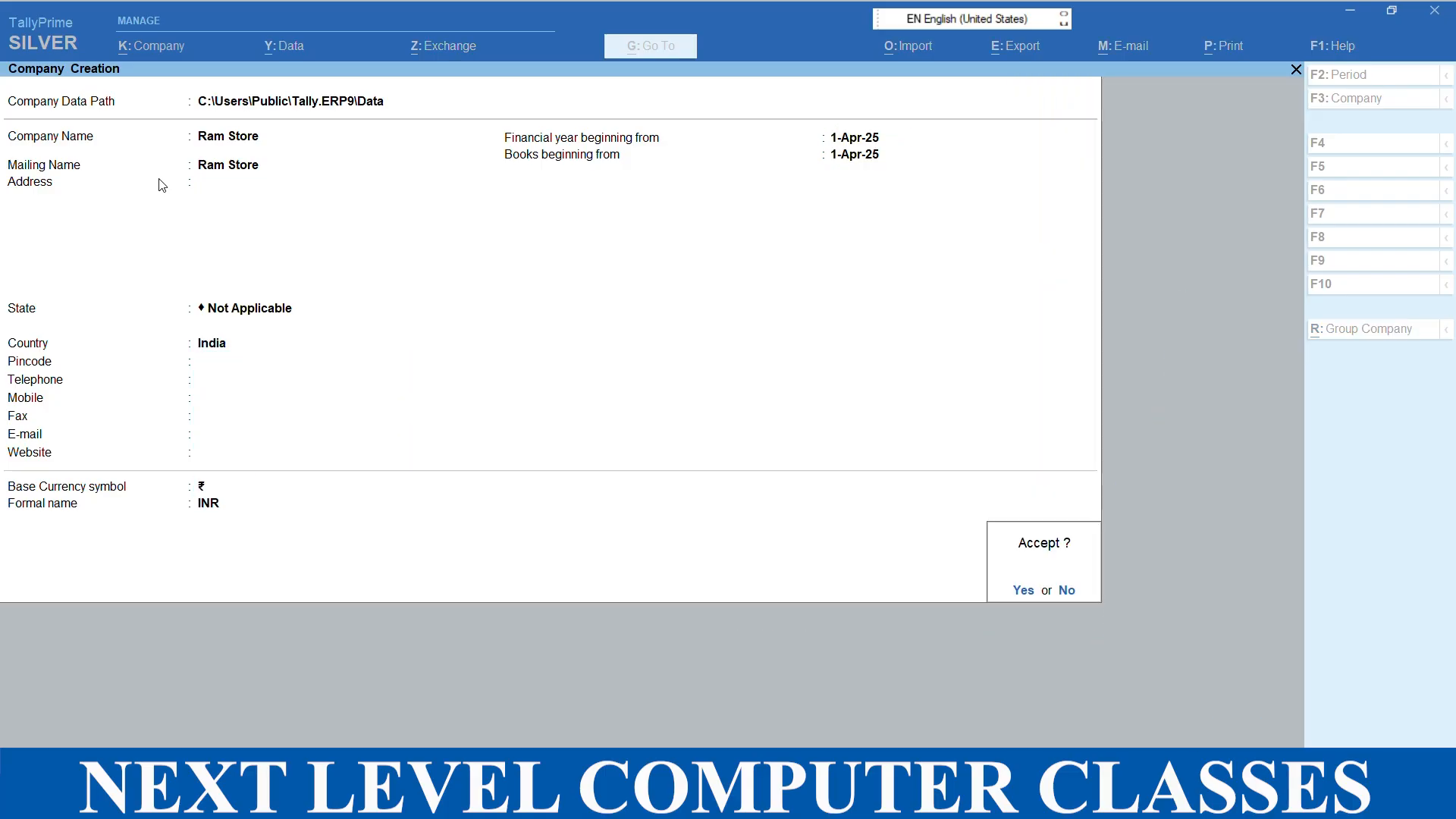
{"action": "key", "text": "Return"}
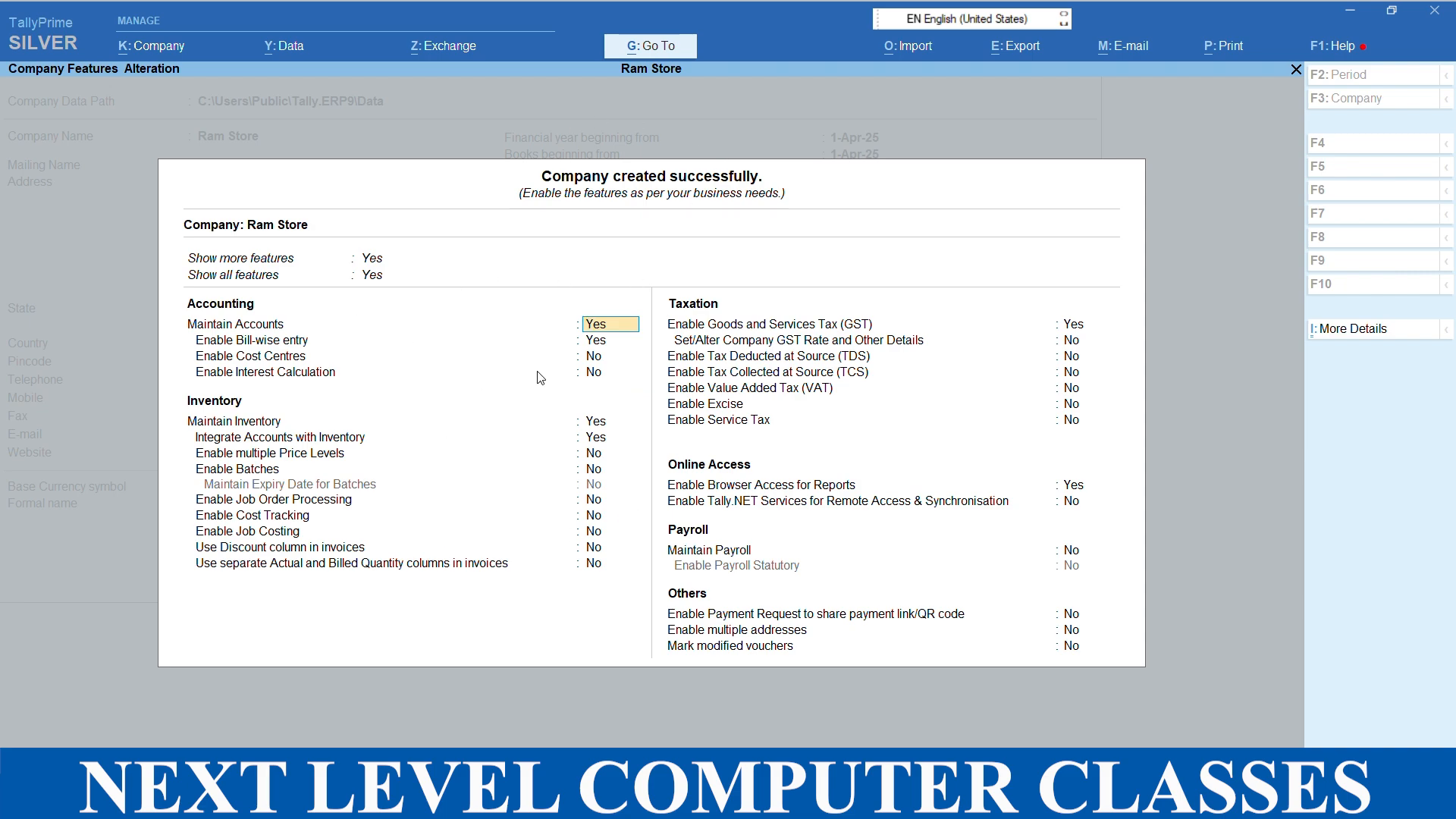
{"action": "key", "text": "ctrl"}
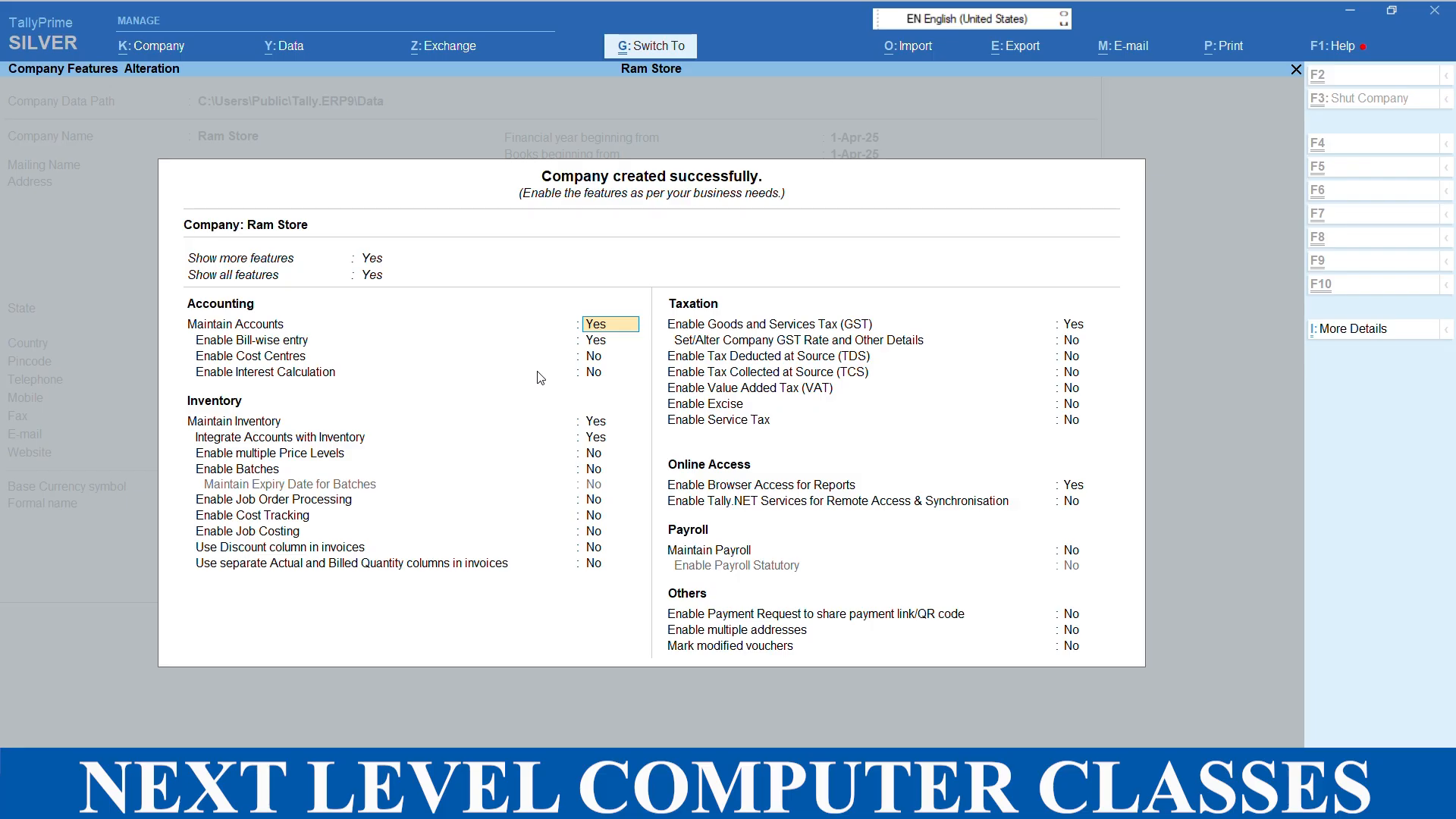
{"action": "key", "text": "ctrl+a"}
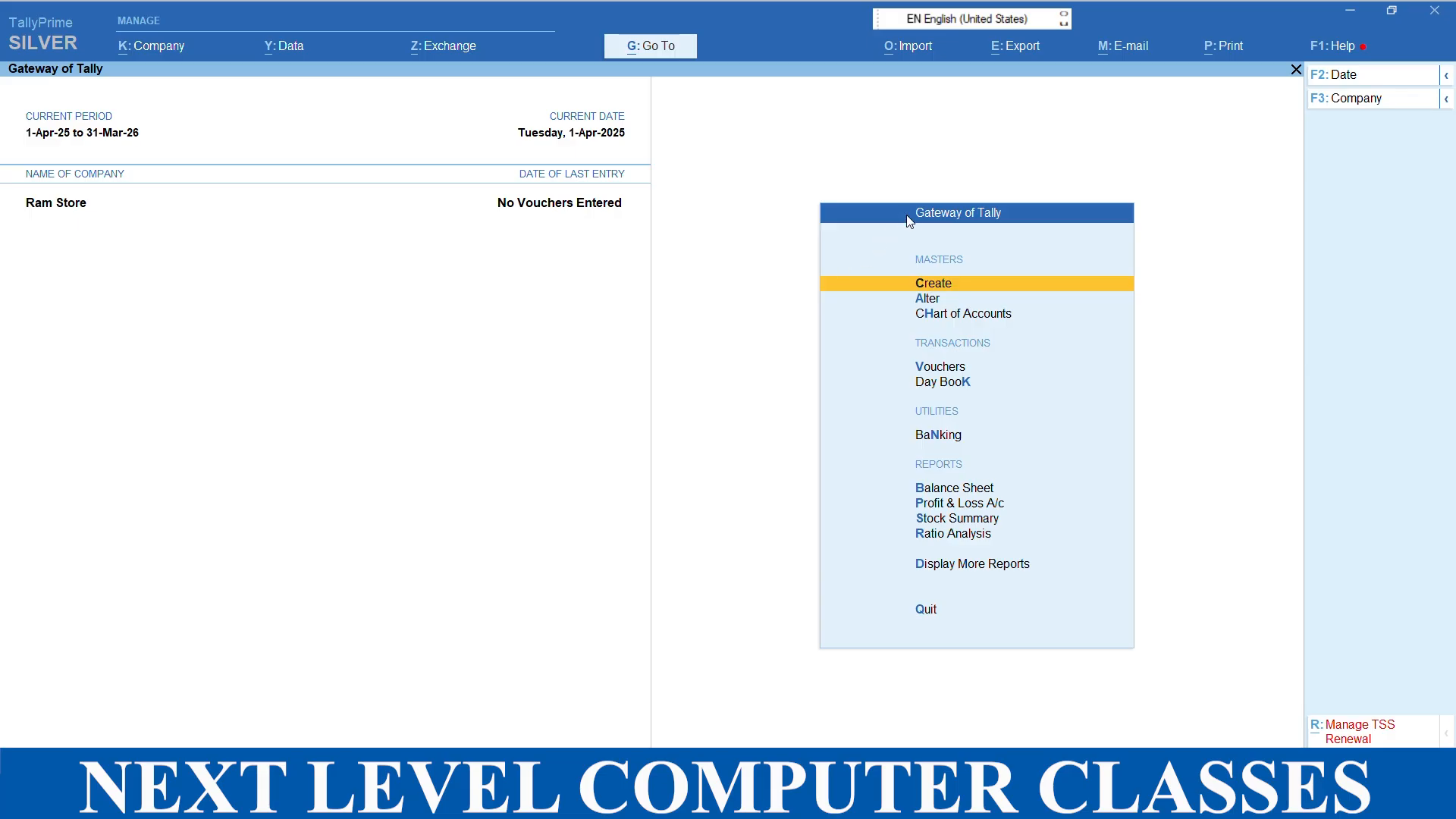
Step: Read the Stock Transfer exercise in the Word document tally notes (1), and return to TallyPrime, leaving voucher entry for the Gateway of Tally
{"action": "left_click", "coordinate": [941, 366]}
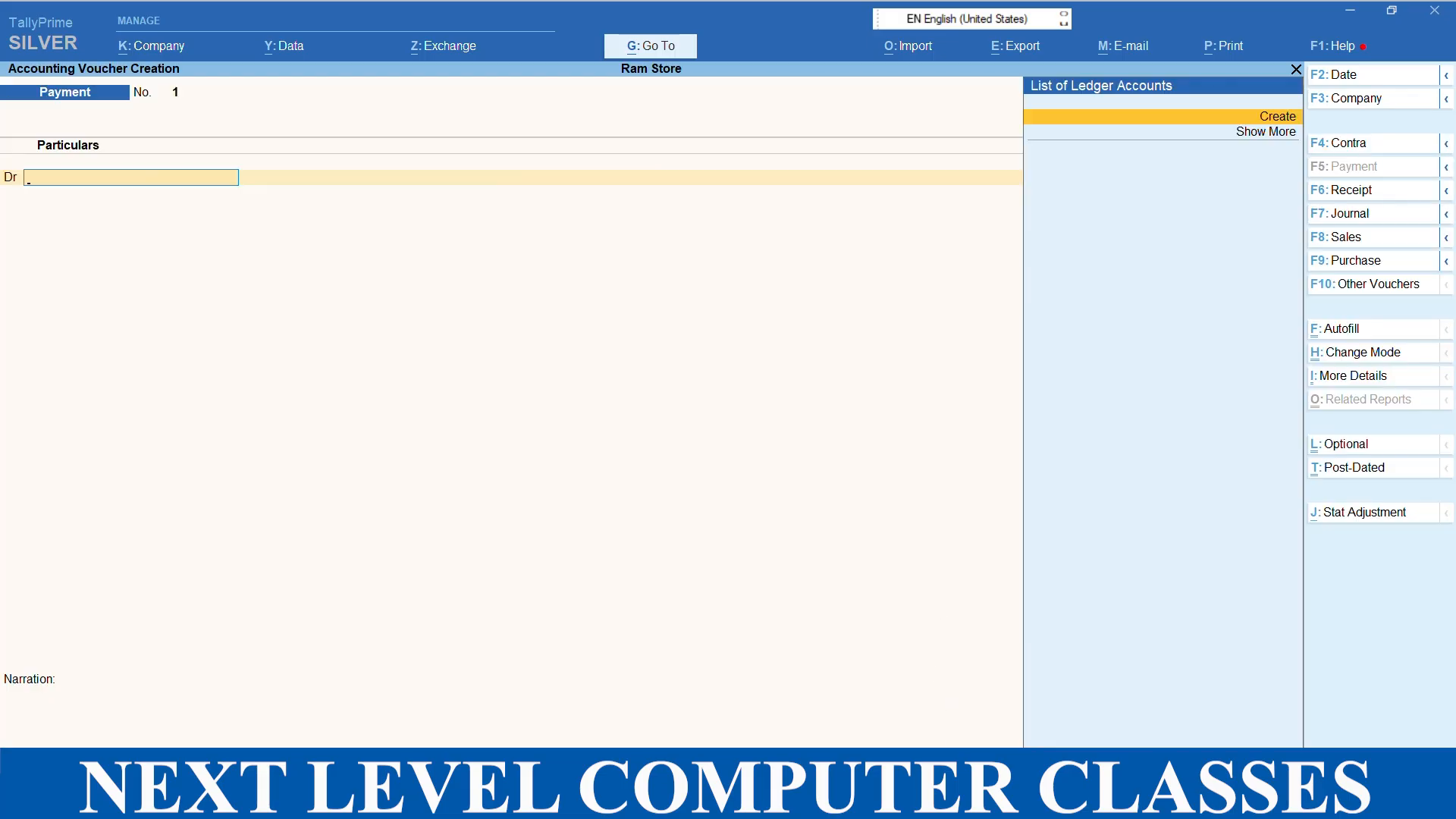
{"action": "left_click", "coordinate": [942, 802]}
{"action": "scroll", "coordinate": [359, 413], "scroll_direction": "up", "scroll_amount": 1}
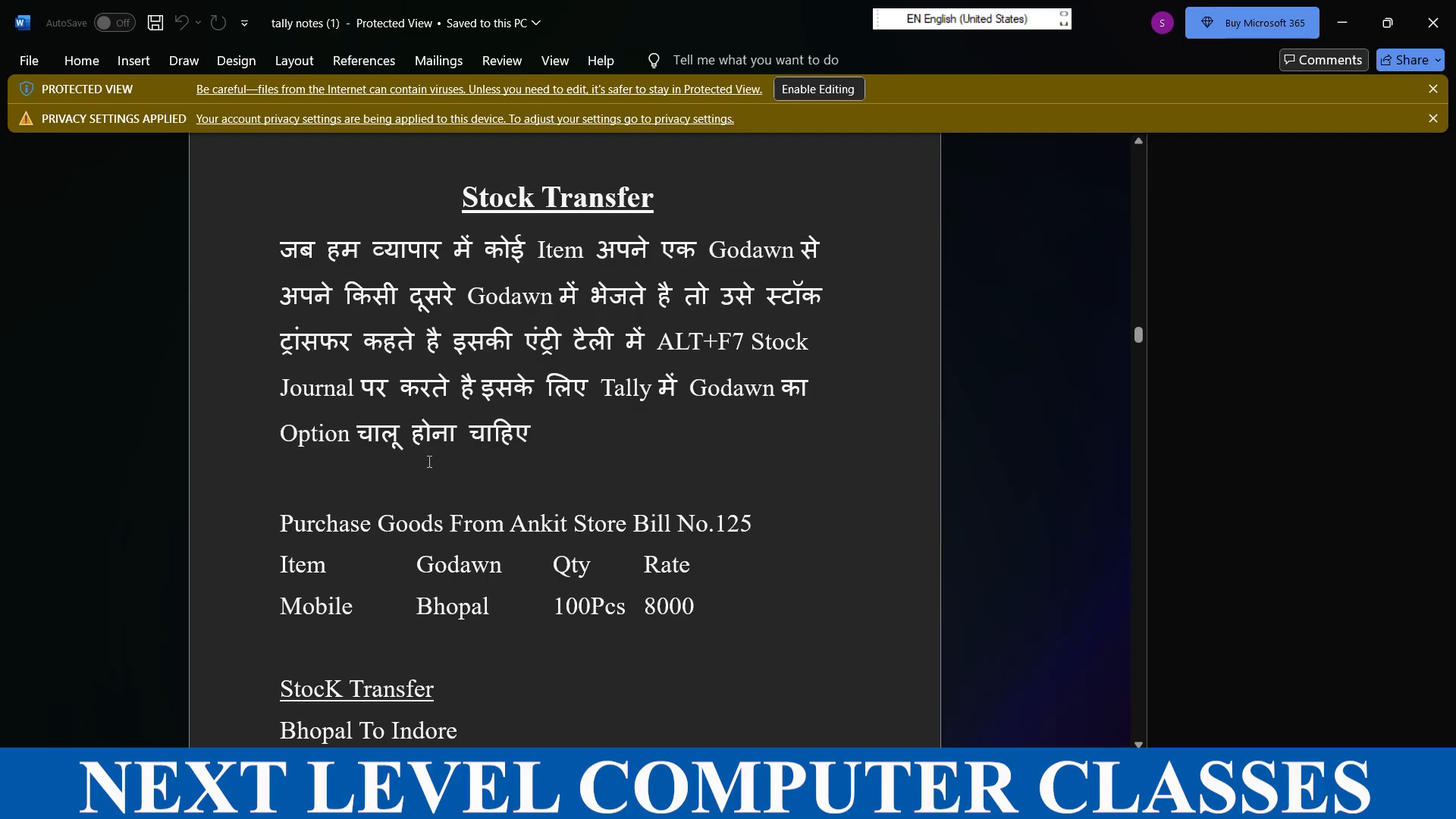
{"action": "scroll", "coordinate": [420, 466], "scroll_direction": "down", "scroll_amount": 3}
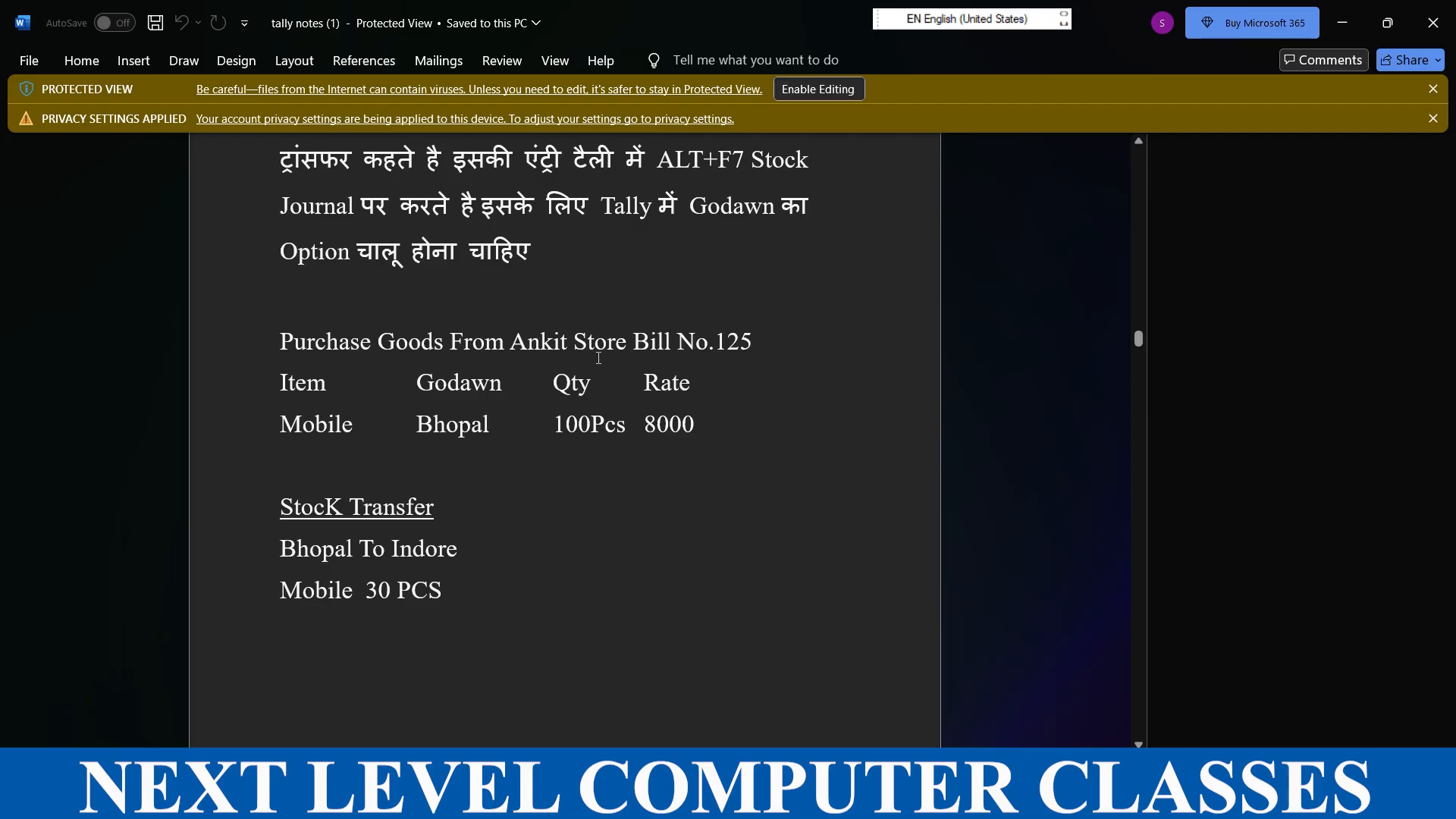
{"action": "key", "text": "alt+Tab"}
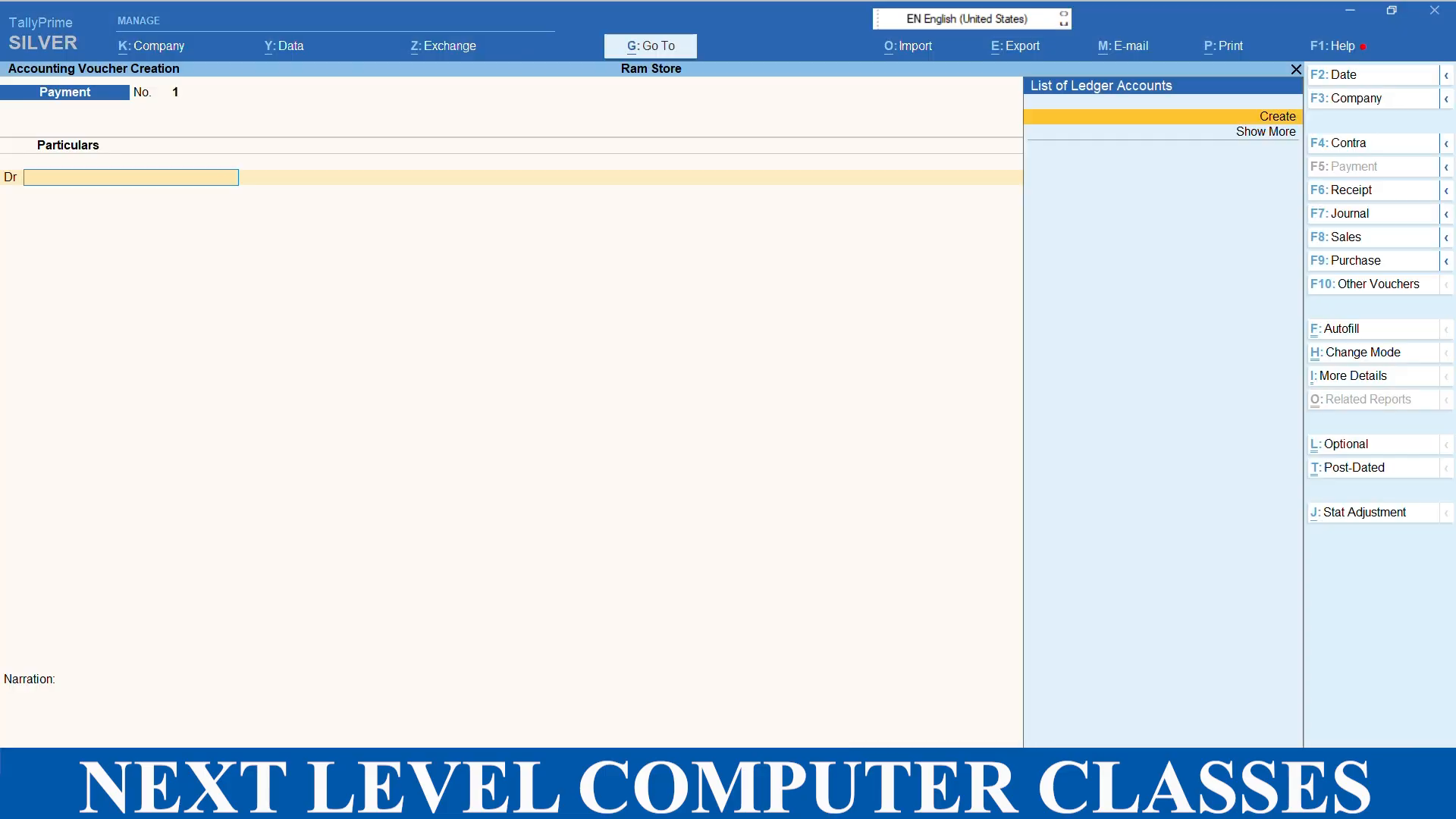
{"action": "key", "text": "Escape"}
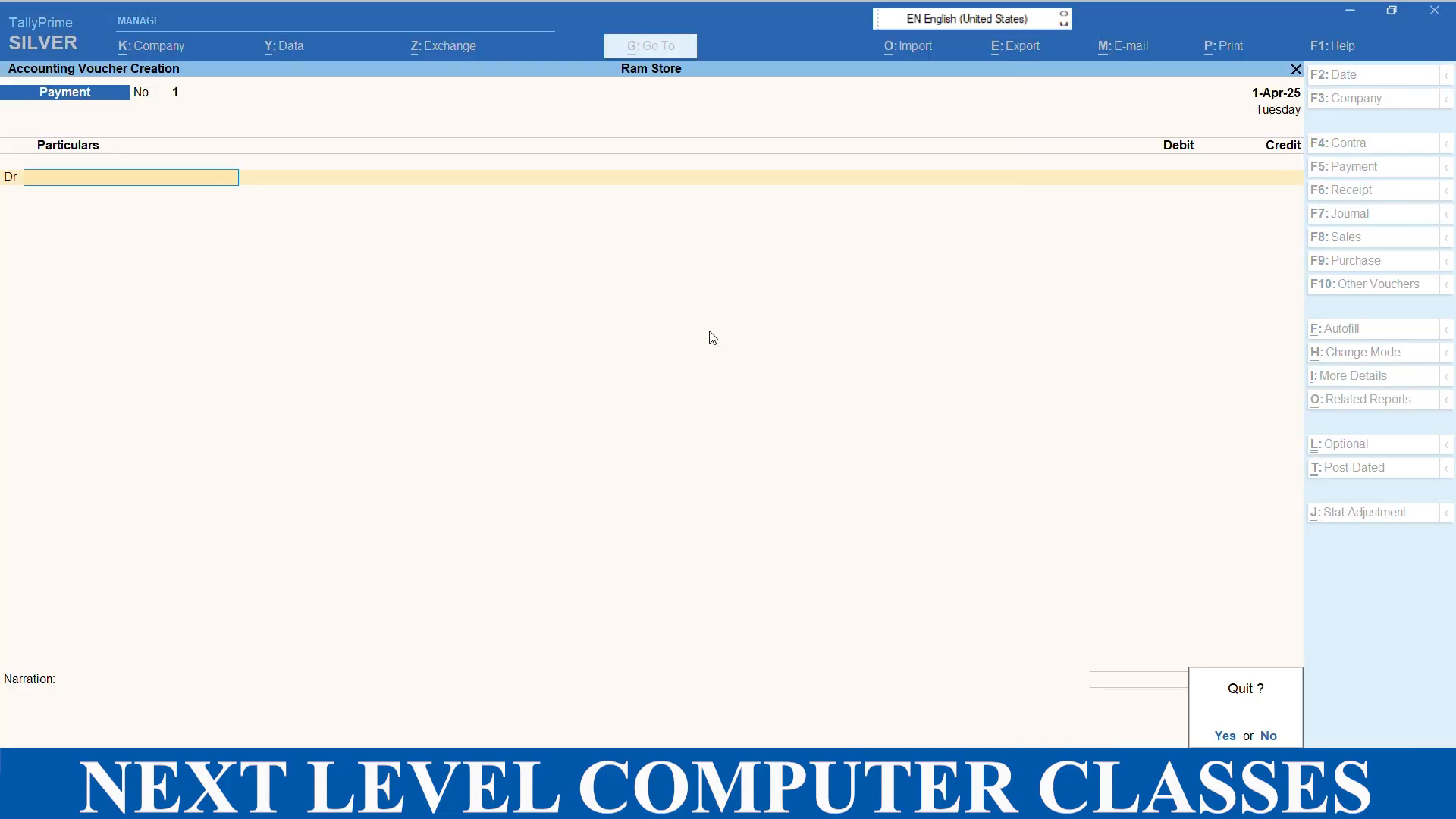
{"action": "key", "text": "y"}
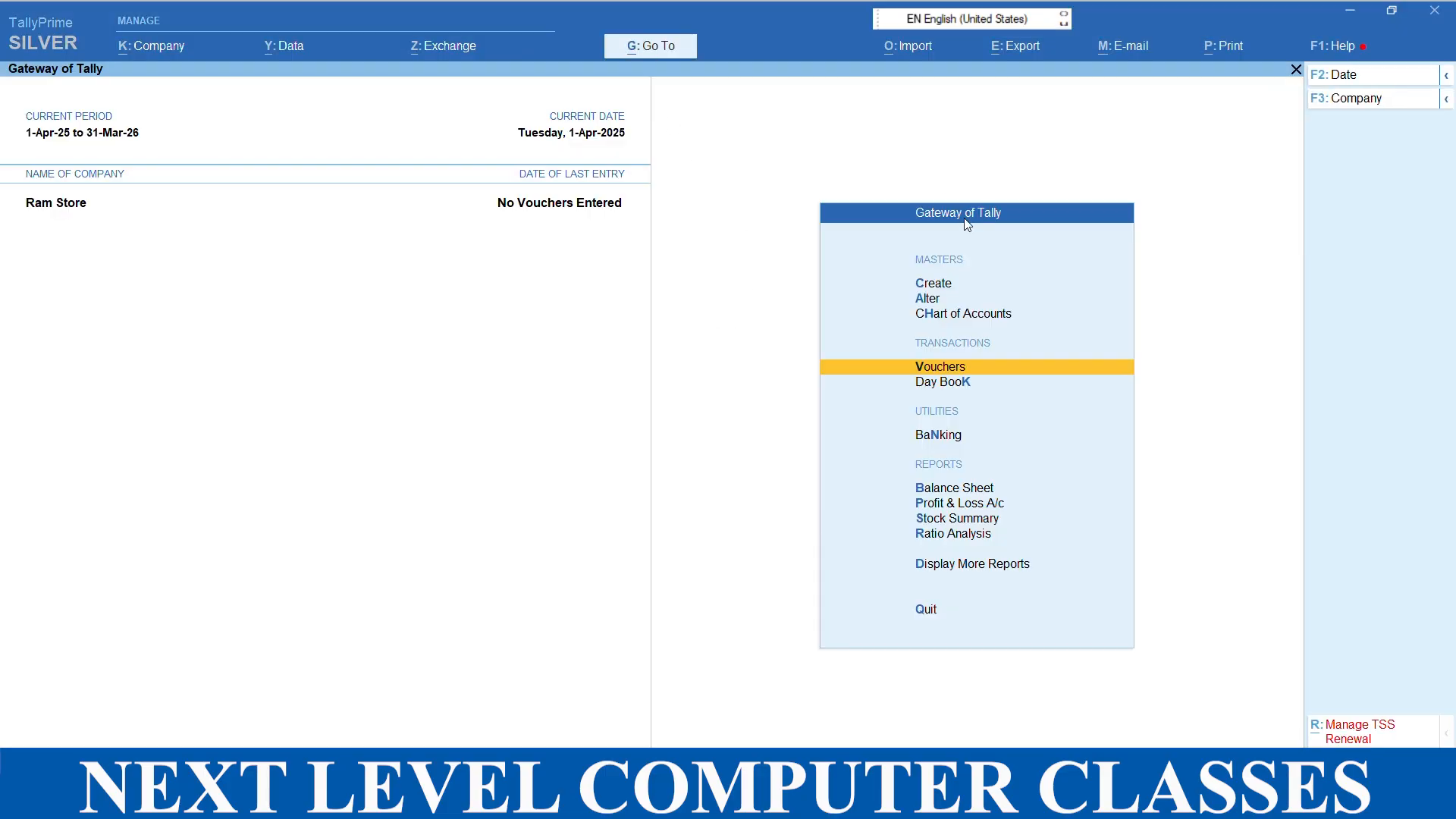
Step: Start a new ledger master named Ankit Store and assign it to the Sundry Creditors group
{"action": "left_click", "coordinate": [948, 287]}
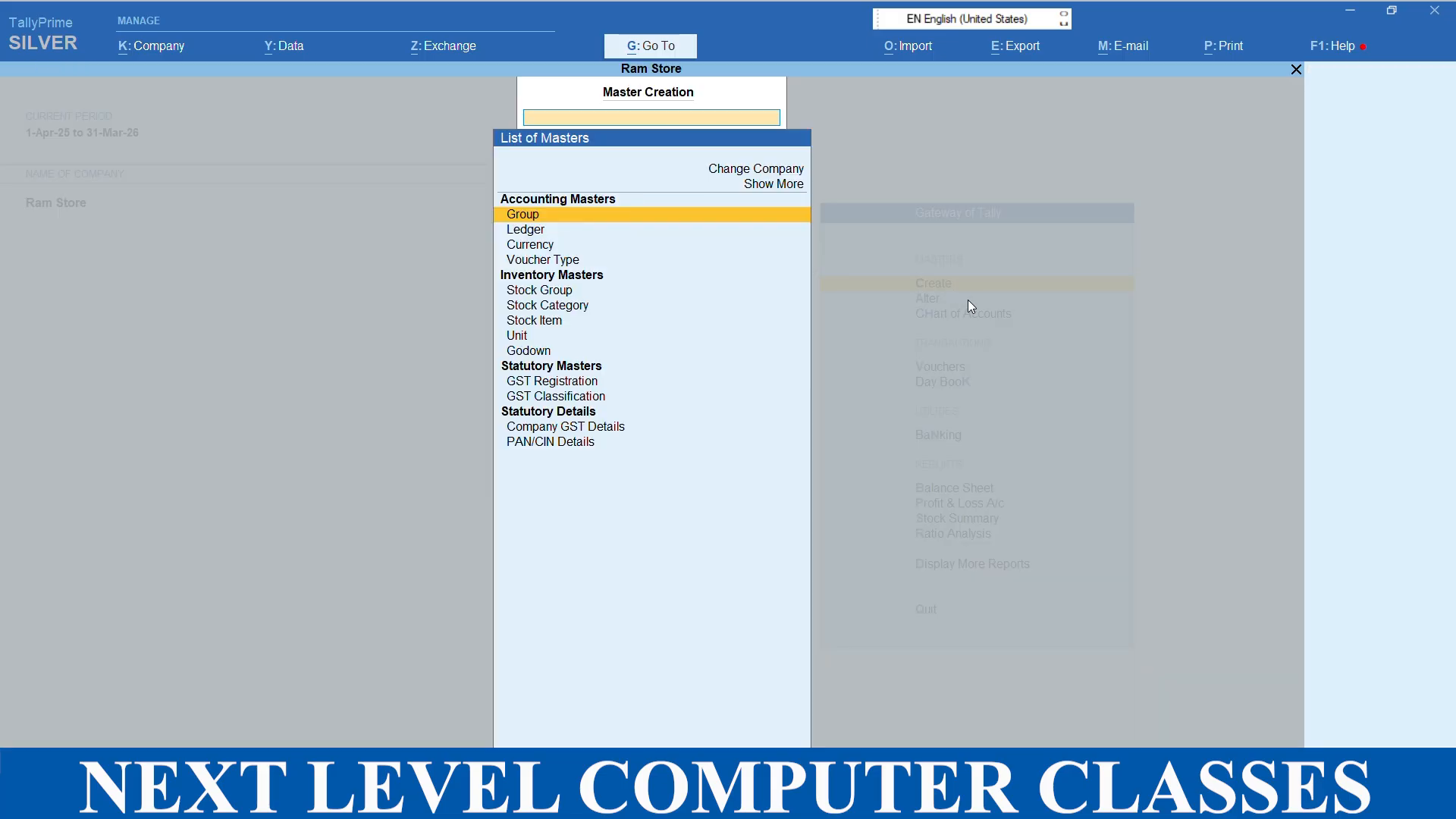
{"action": "key", "text": "Down"}
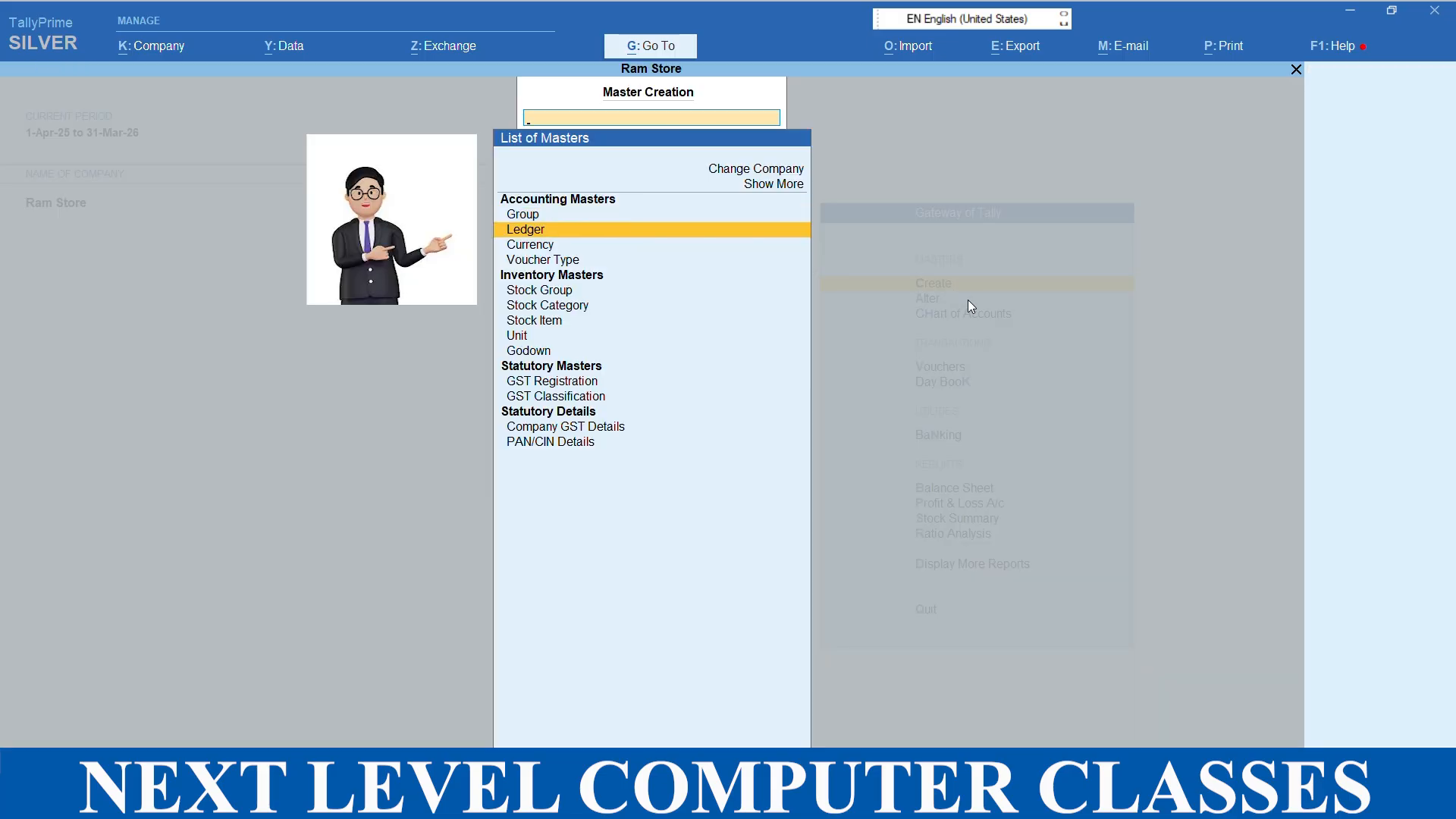
{"action": "key", "text": "Return"}
{"action": "type", "text": "Ank"}
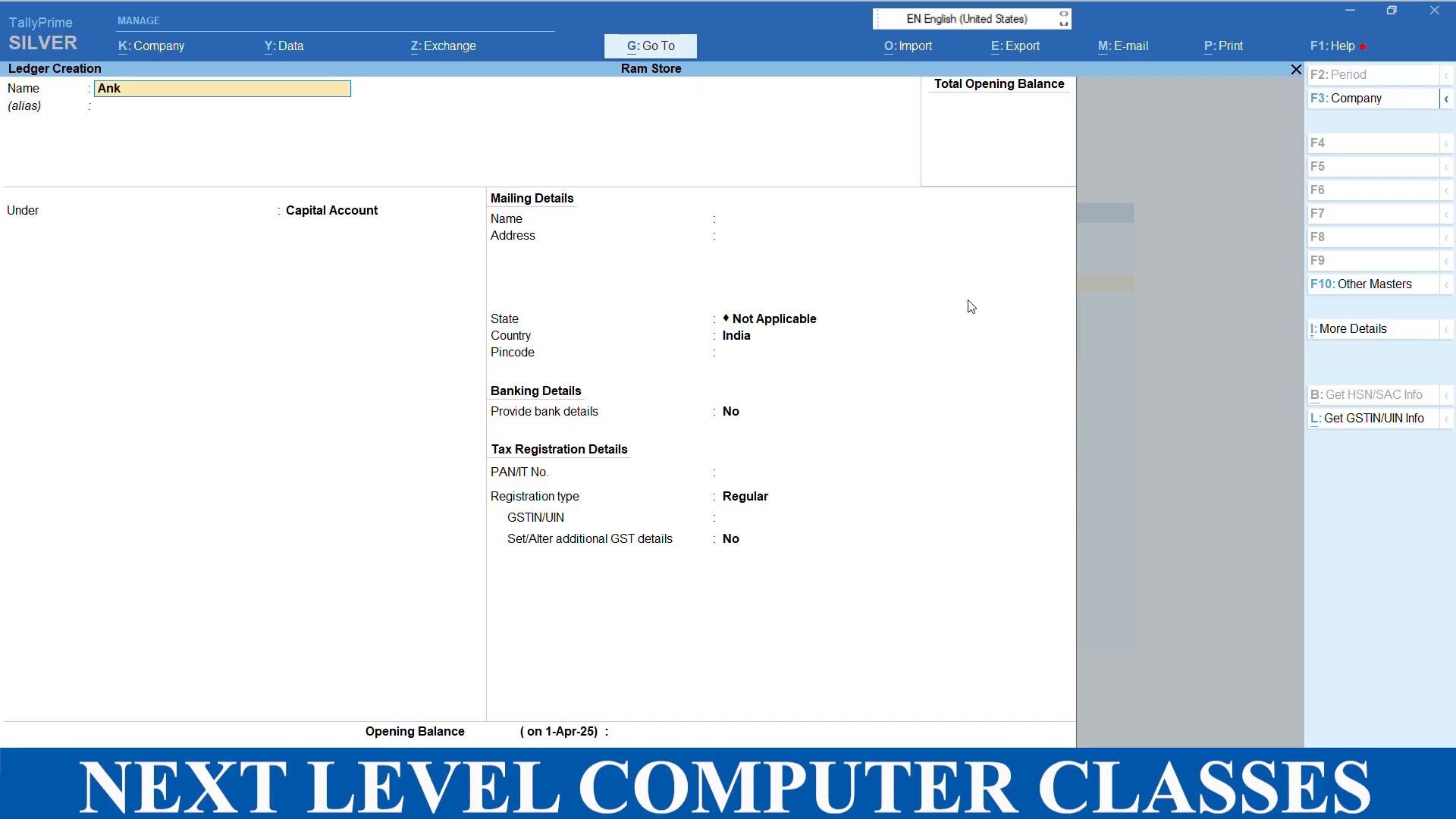
{"action": "type", "text": "it Stor"}
{"action": "key", "text": "Return"}
{"action": "key", "text": "Return"}
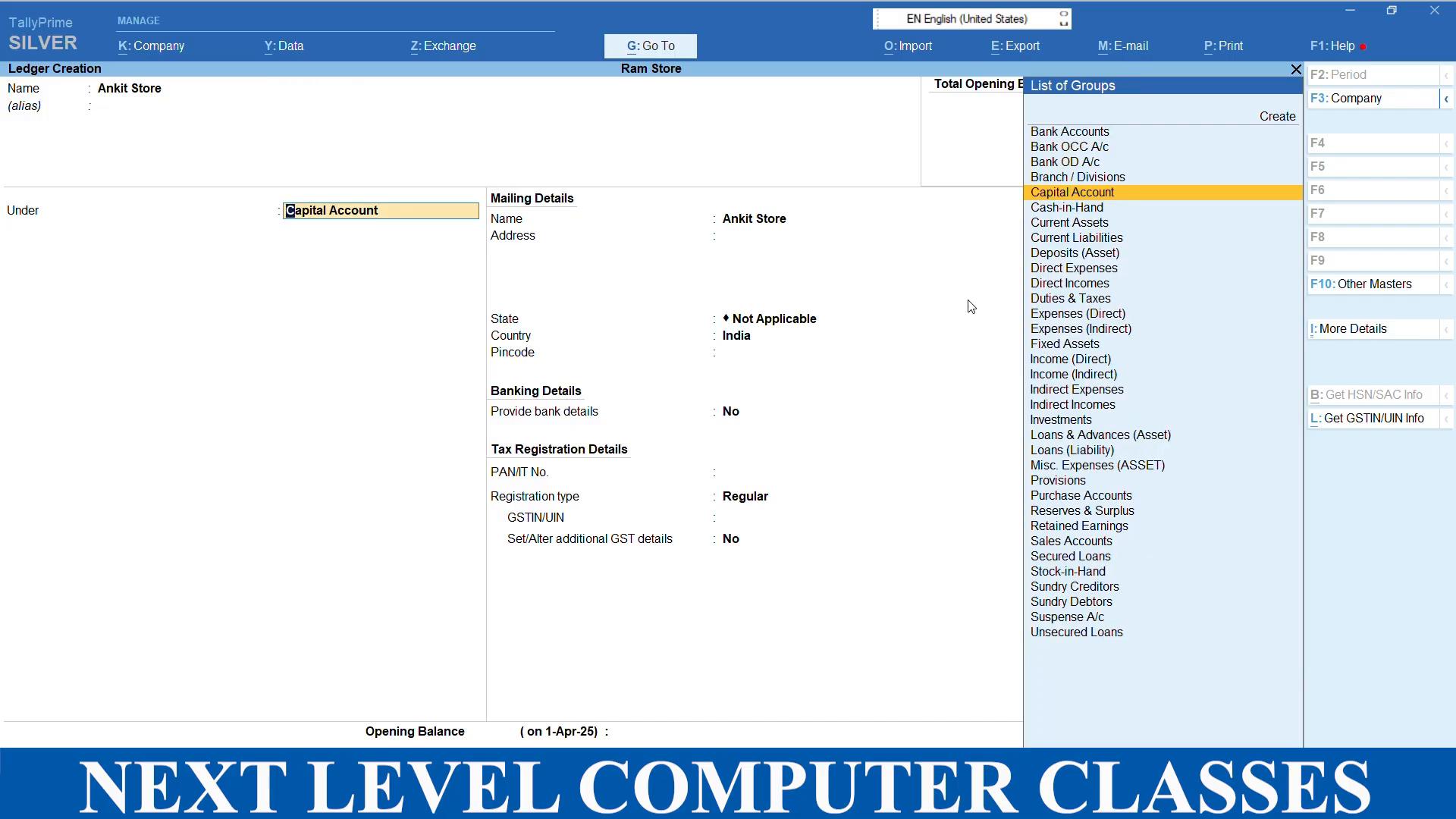
{"action": "type", "text": "S"}
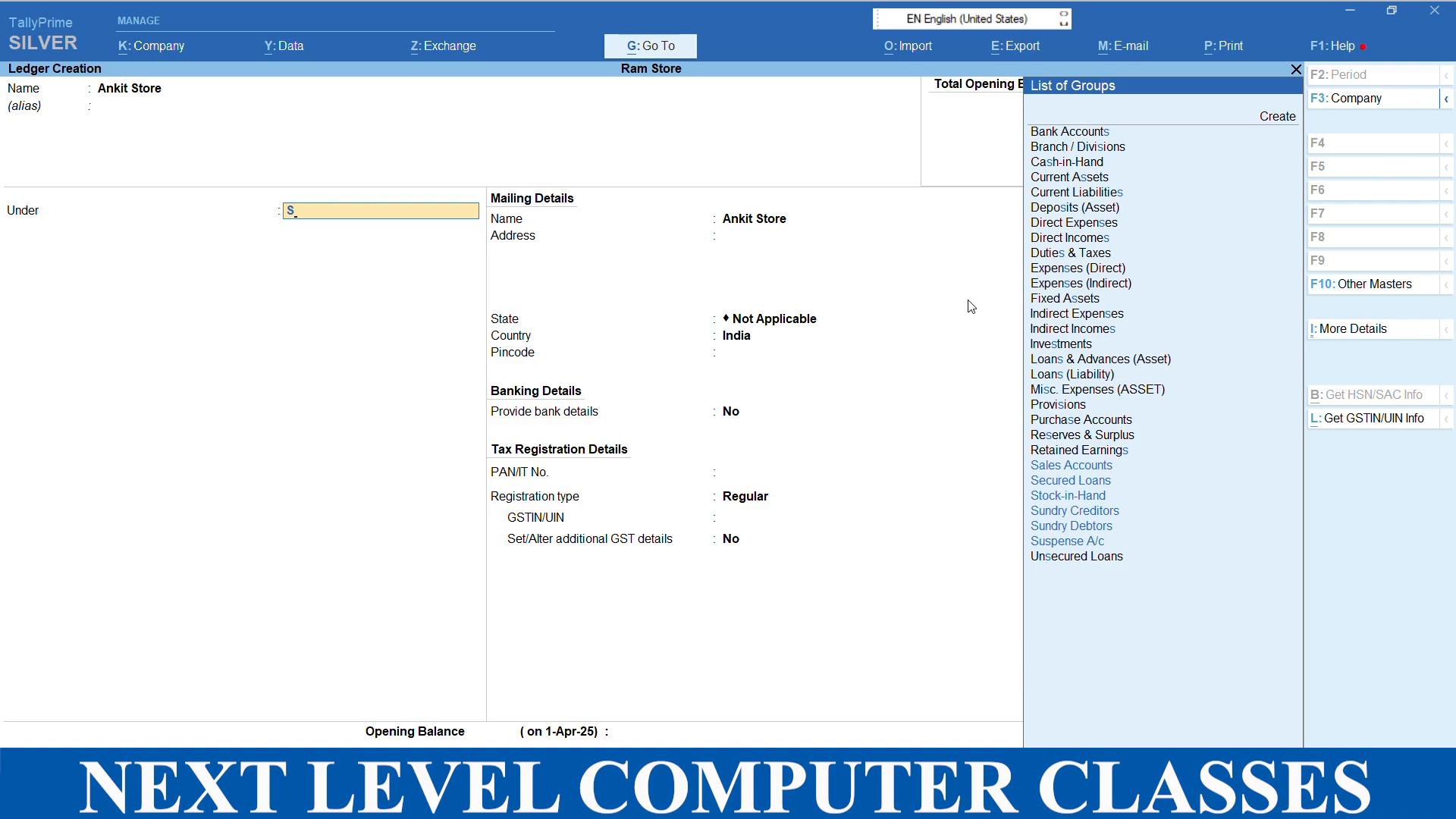
{"action": "key", "text": "Up"}
{"action": "key", "text": "Up"}
{"action": "key", "text": "Up"}
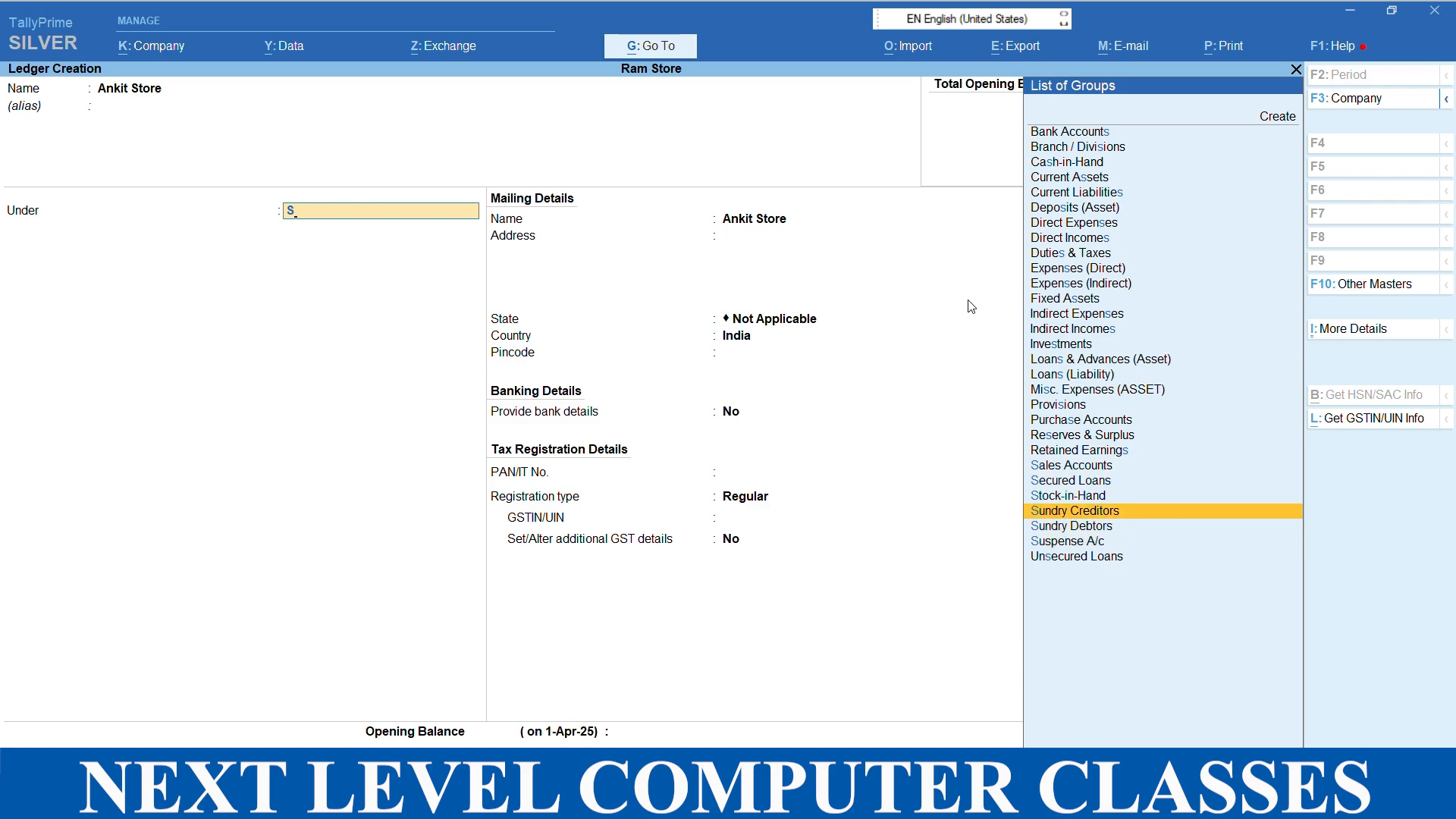
{"action": "key", "text": "Return"}
Step: Keep the default bill-by-bill, mailing, banking and tax details for the Ankit Store ledger and save it
{"action": "key", "text": "Return"}
{"action": "key", "text": "Return"}
{"action": "key", "text": "Return"}
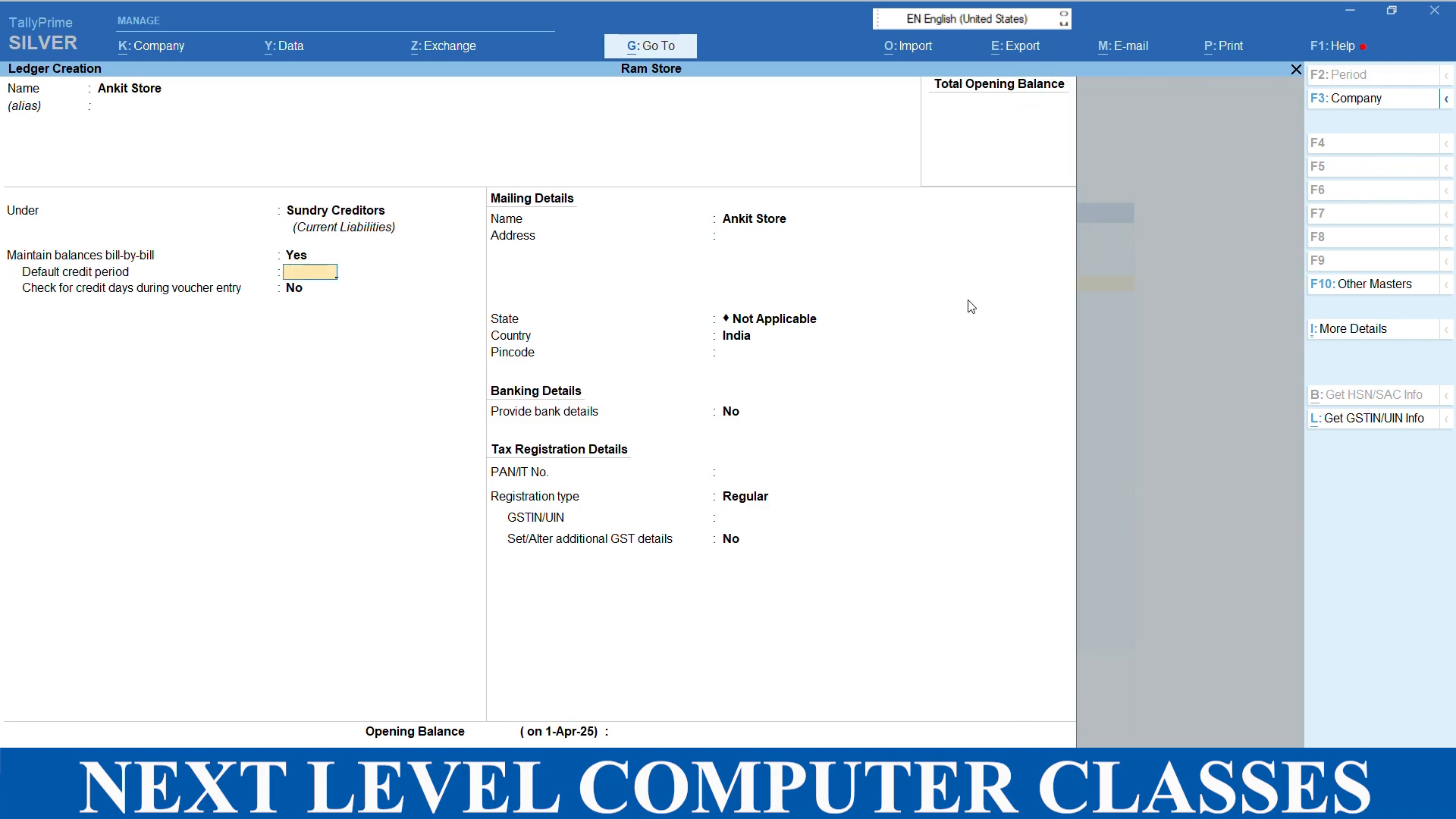
{"action": "key", "text": "Return"}
{"action": "key", "text": "Return"}
{"action": "key", "text": "Return"}
{"action": "key", "text": "Return"}
{"action": "key", "text": "Return"}
{"action": "key", "text": "Return"}
{"action": "key", "text": "Return"}
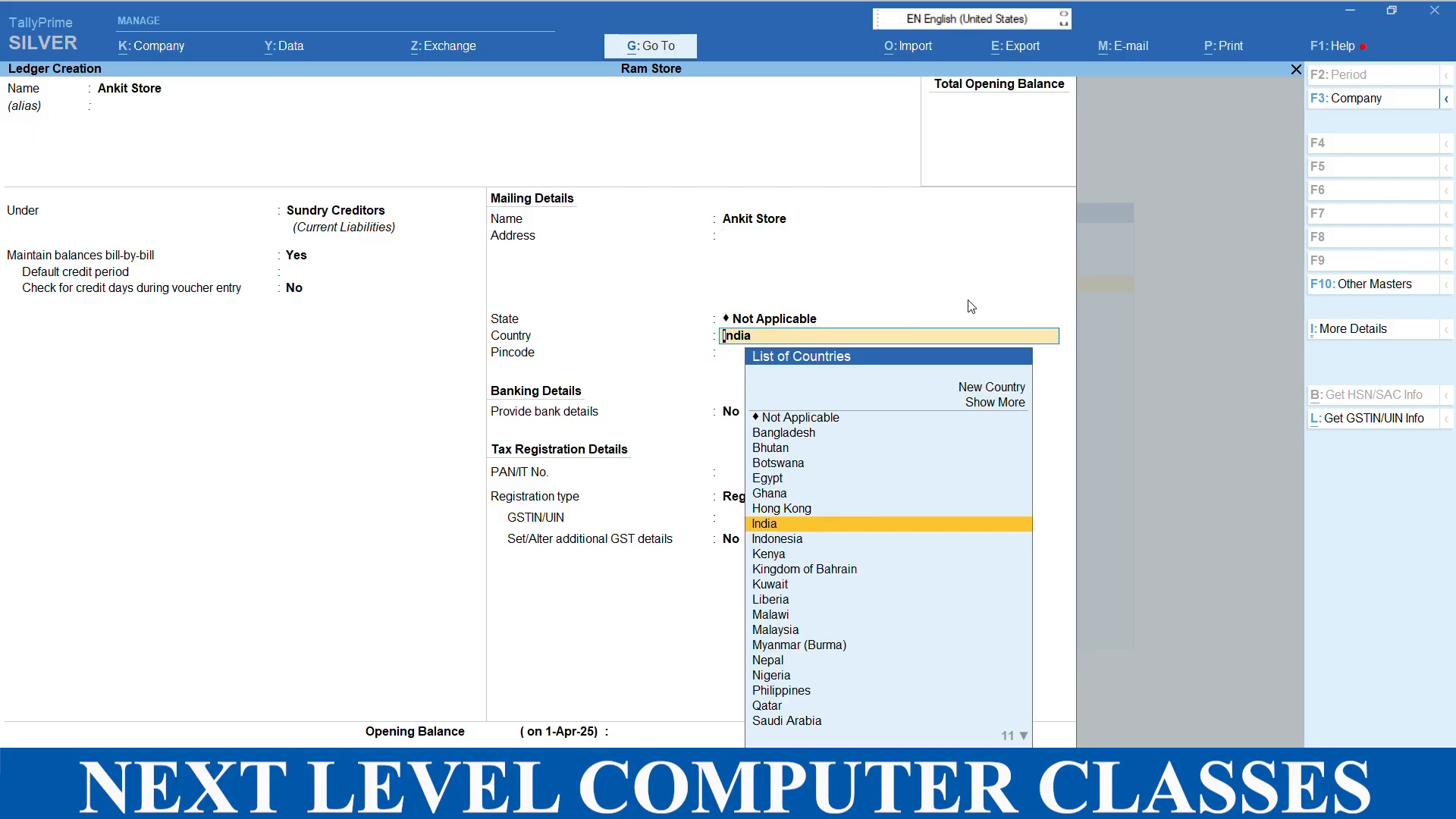
{"action": "key", "text": "Return"}
{"action": "key", "text": "Return"}
{"action": "key", "text": "Return"}
{"action": "key", "text": "Return"}
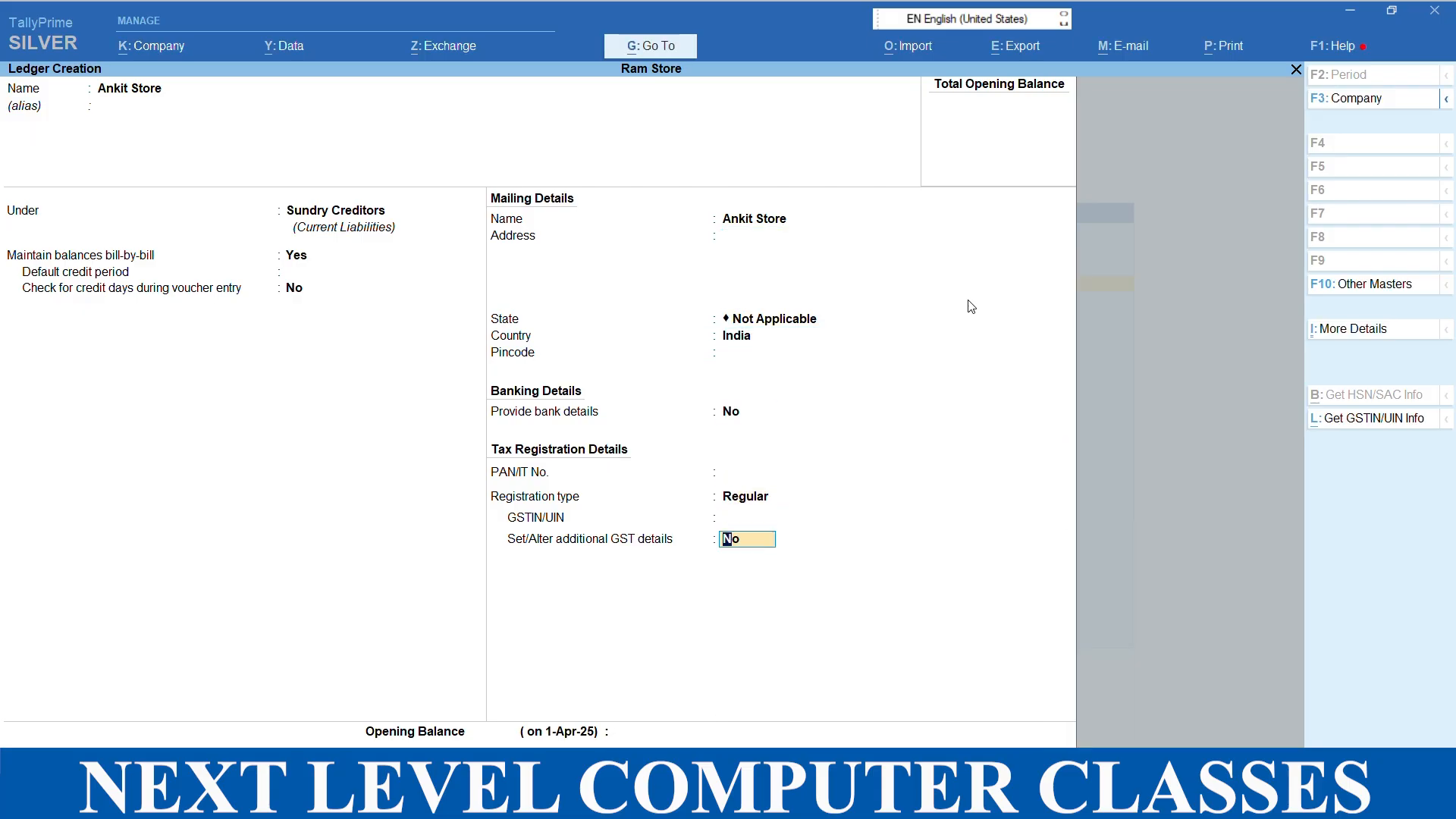
{"action": "key", "text": "Return"}
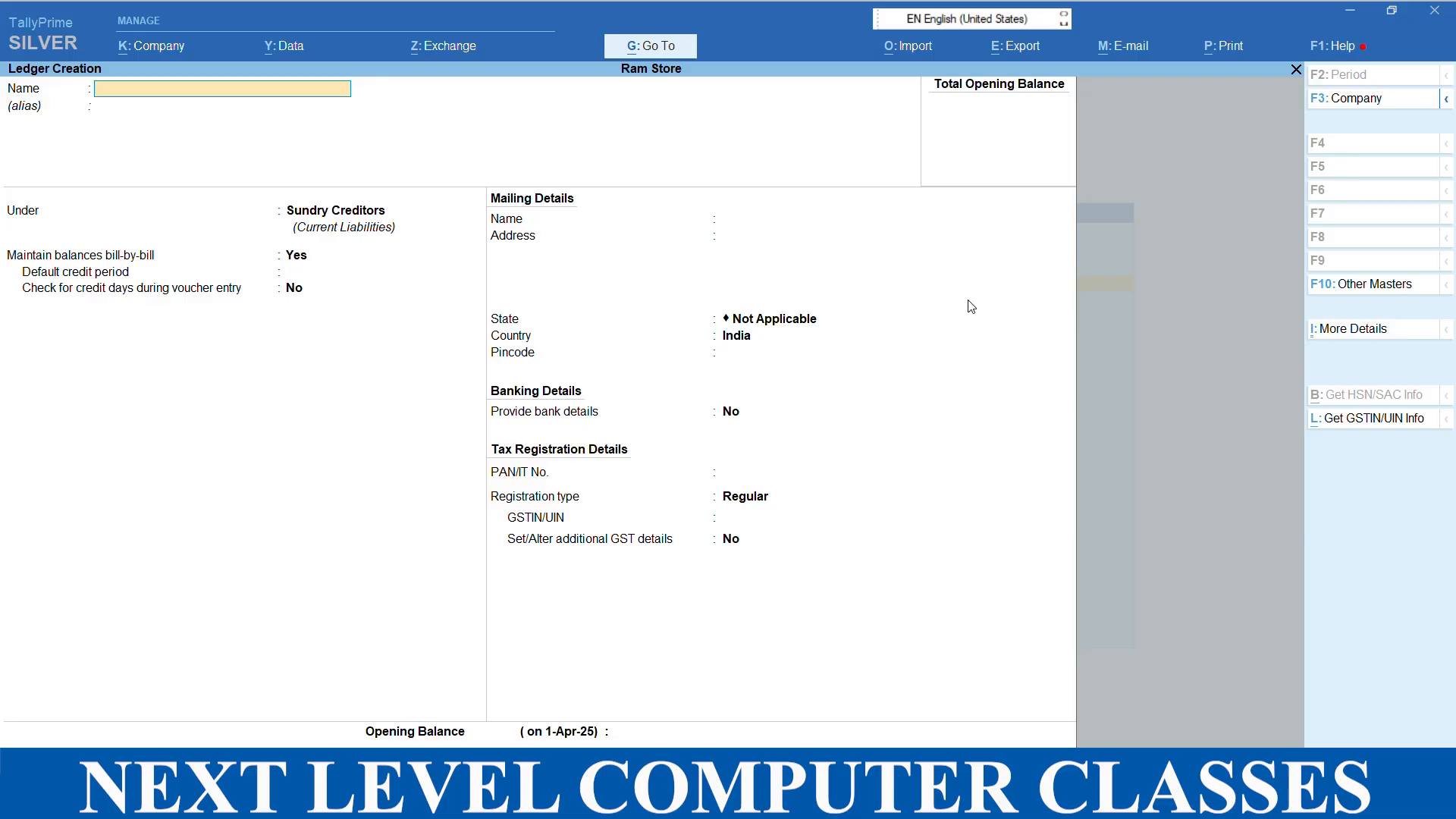
Step: Start another ledger named Purchase and assign it to the Purchase Accounts group
{"action": "type", "text": "Purchase"}
{"action": "key", "text": "Return"}
{"action": "key", "text": "Return"}
{"action": "type", "text": "Pur"}
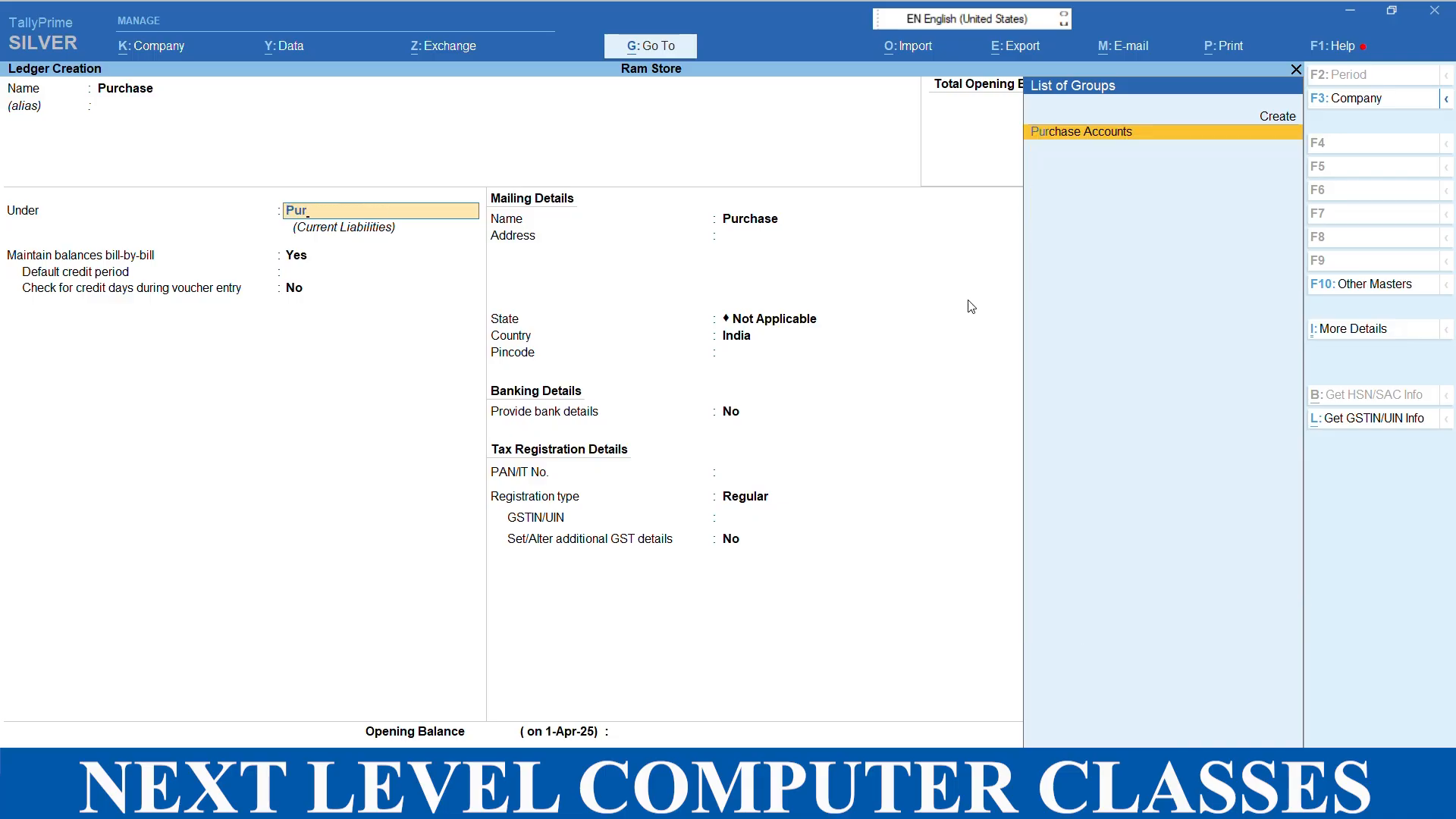
{"action": "key", "text": "Return"}
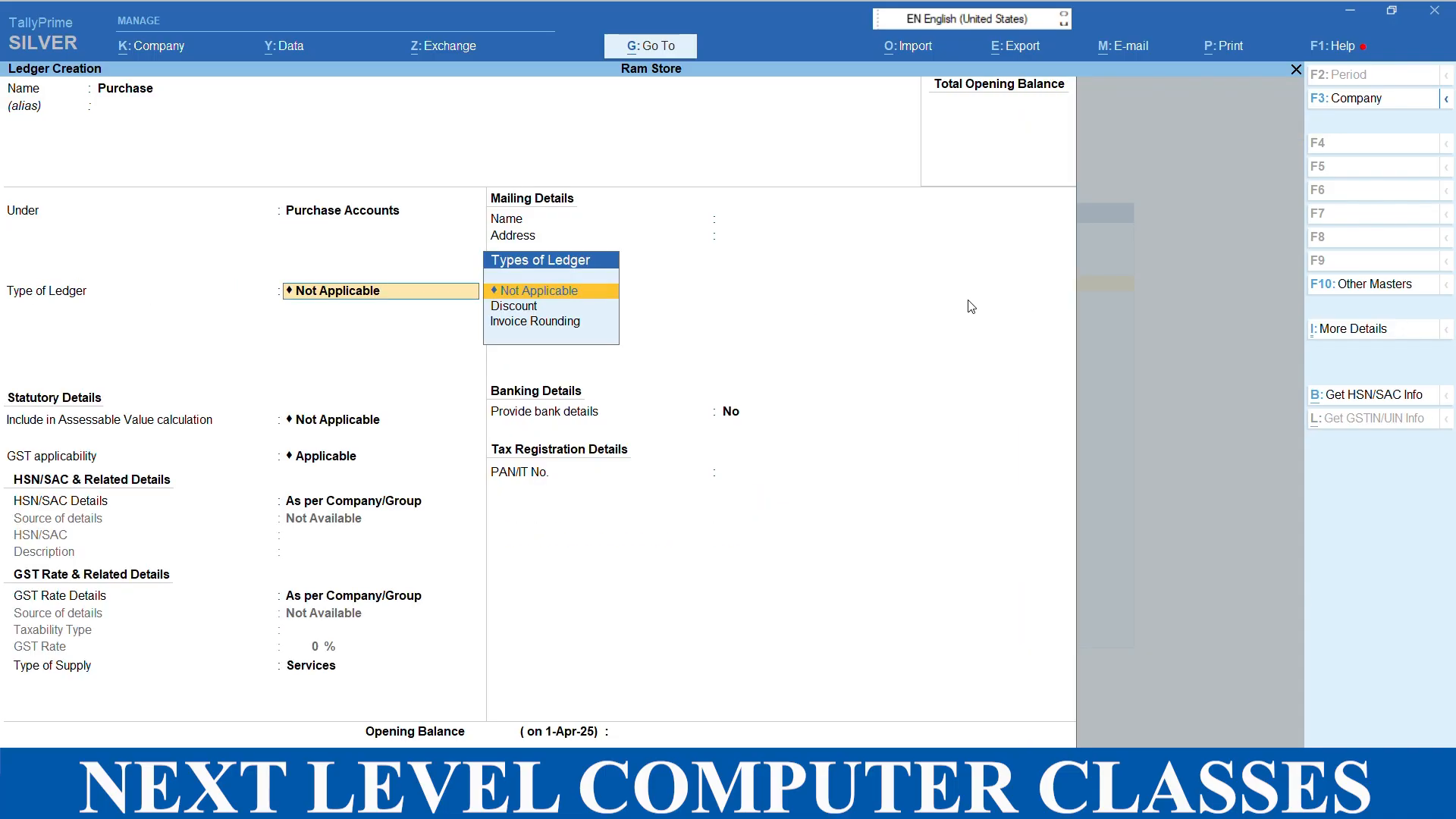
Step: Save the Purchase ledger with its default ledger type, statutory and banking details, and leave ledger creation
{"action": "key", "text": "Return"}
{"action": "key", "text": "Return"}
{"action": "key", "text": "Return"}
{"action": "key", "text": "Return"}
{"action": "key", "text": "Return"}
{"action": "key", "text": "Return"}
{"action": "key", "text": "Return"}
{"action": "key", "text": "Return"}
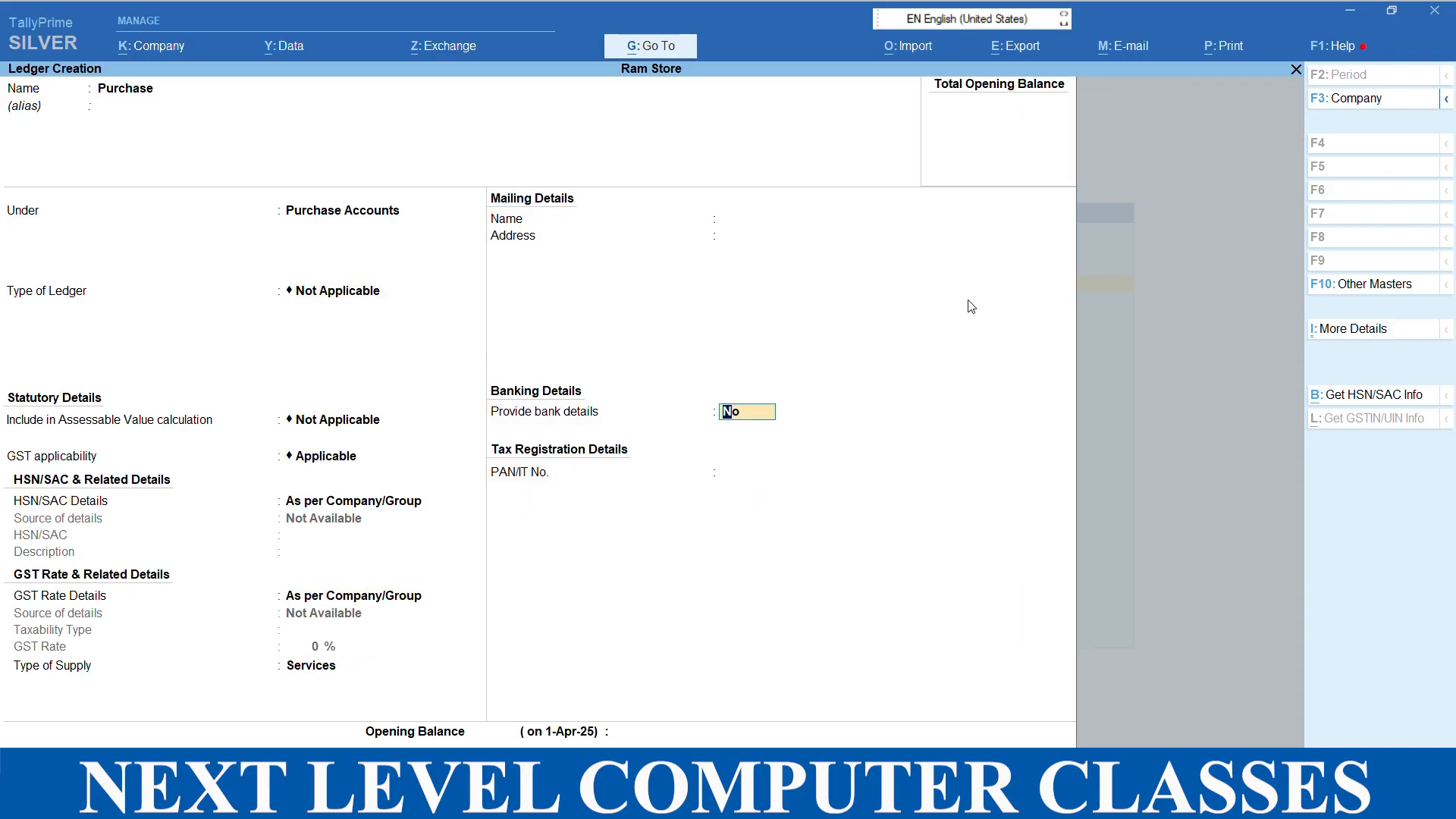
{"action": "key", "text": "Return"}
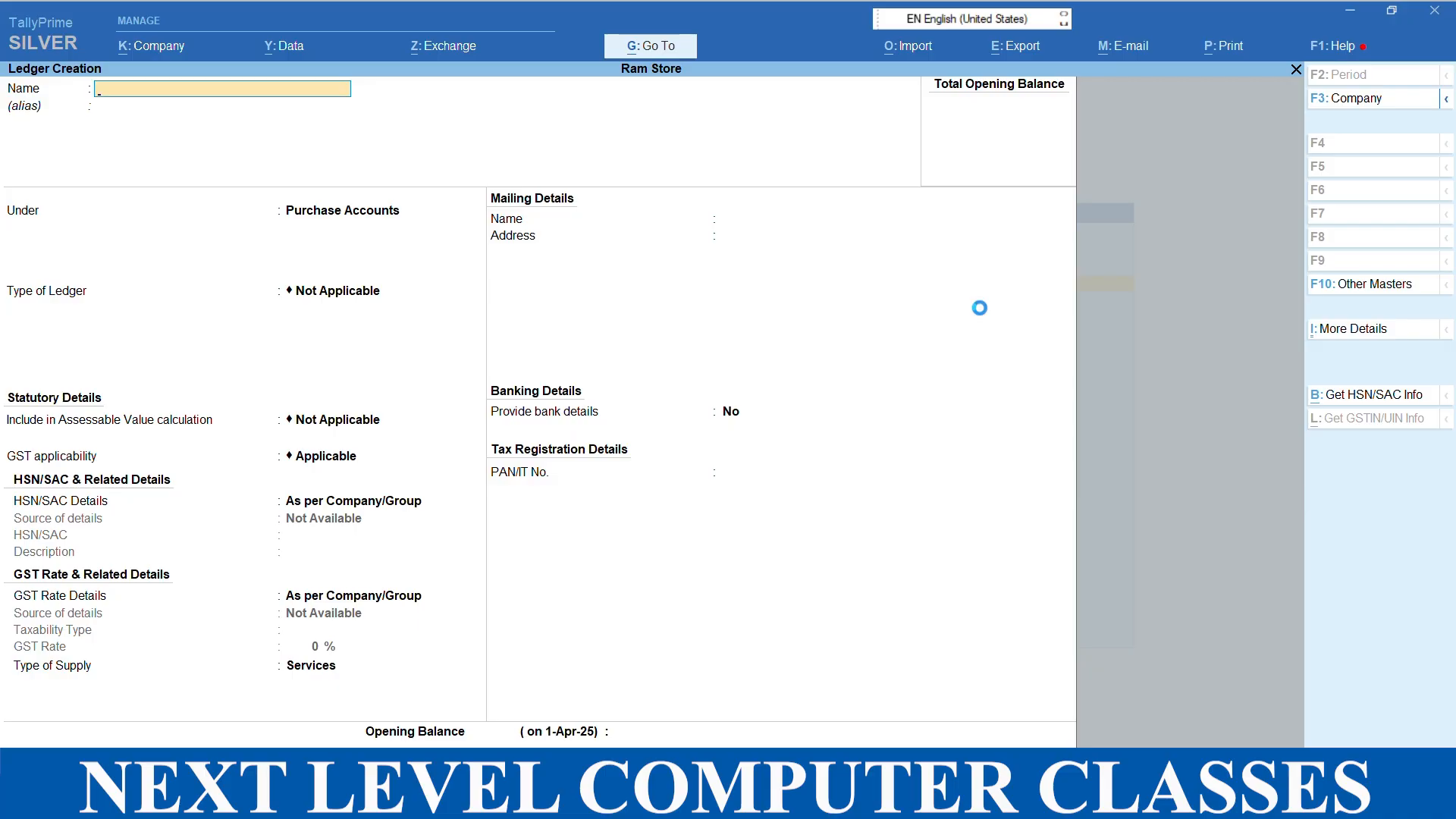
{"action": "key", "text": "Escape"}
{"action": "key", "text": "Return"}
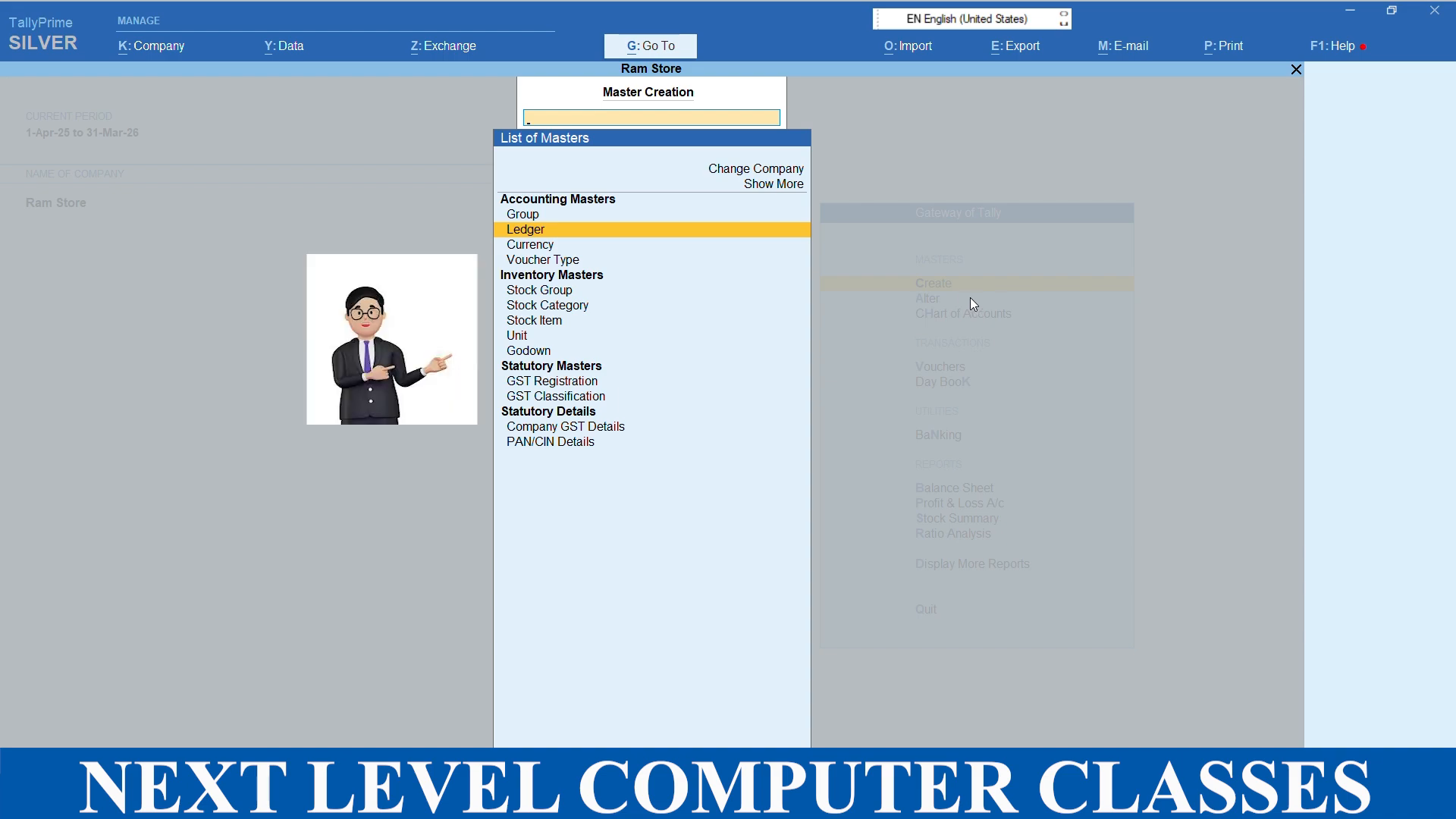
Step: Create a new godown named Bhopal under Primary
{"action": "left_click", "coordinate": [529, 353]}
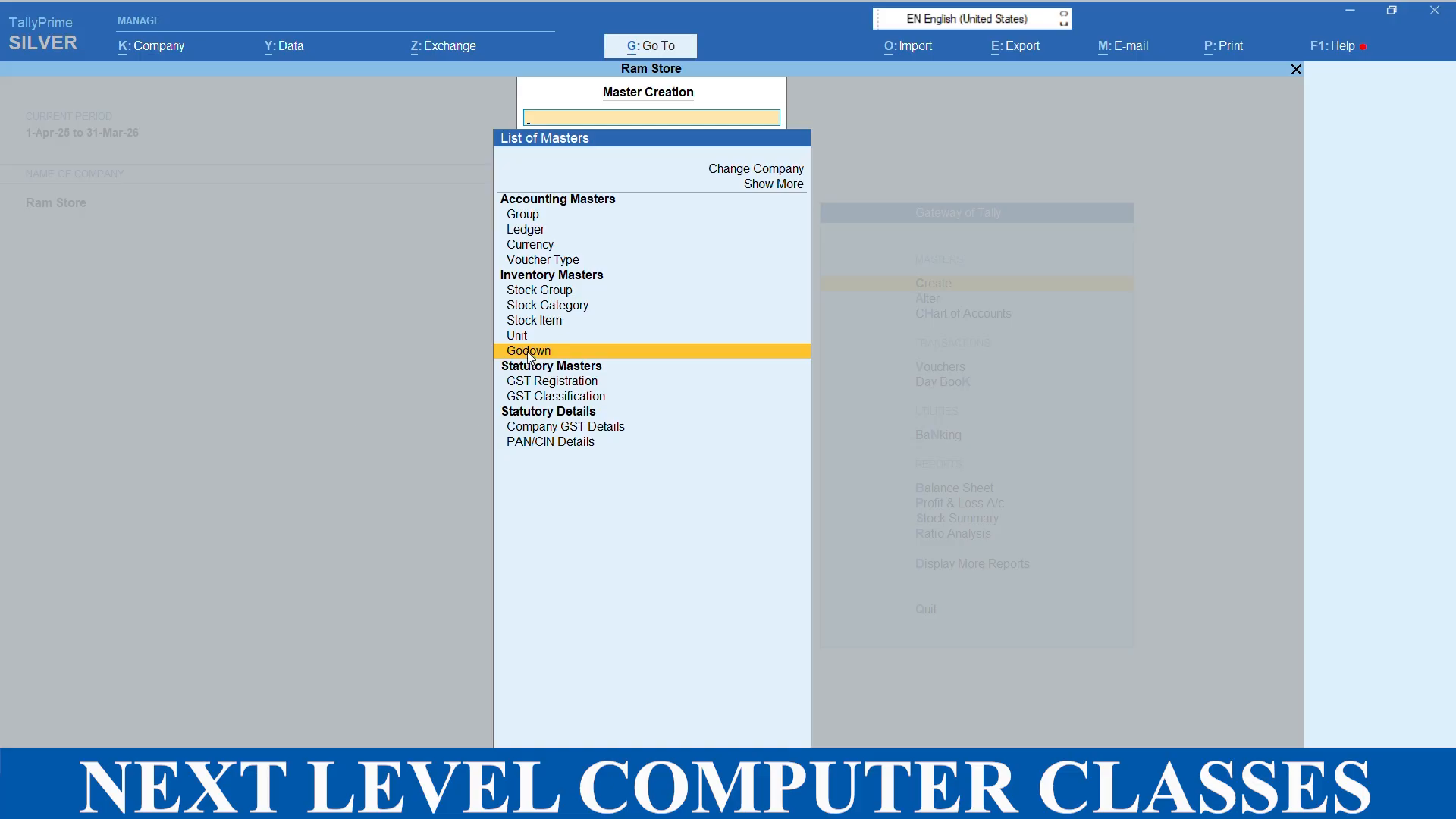
{"action": "left_click", "coordinate": [528, 356]}
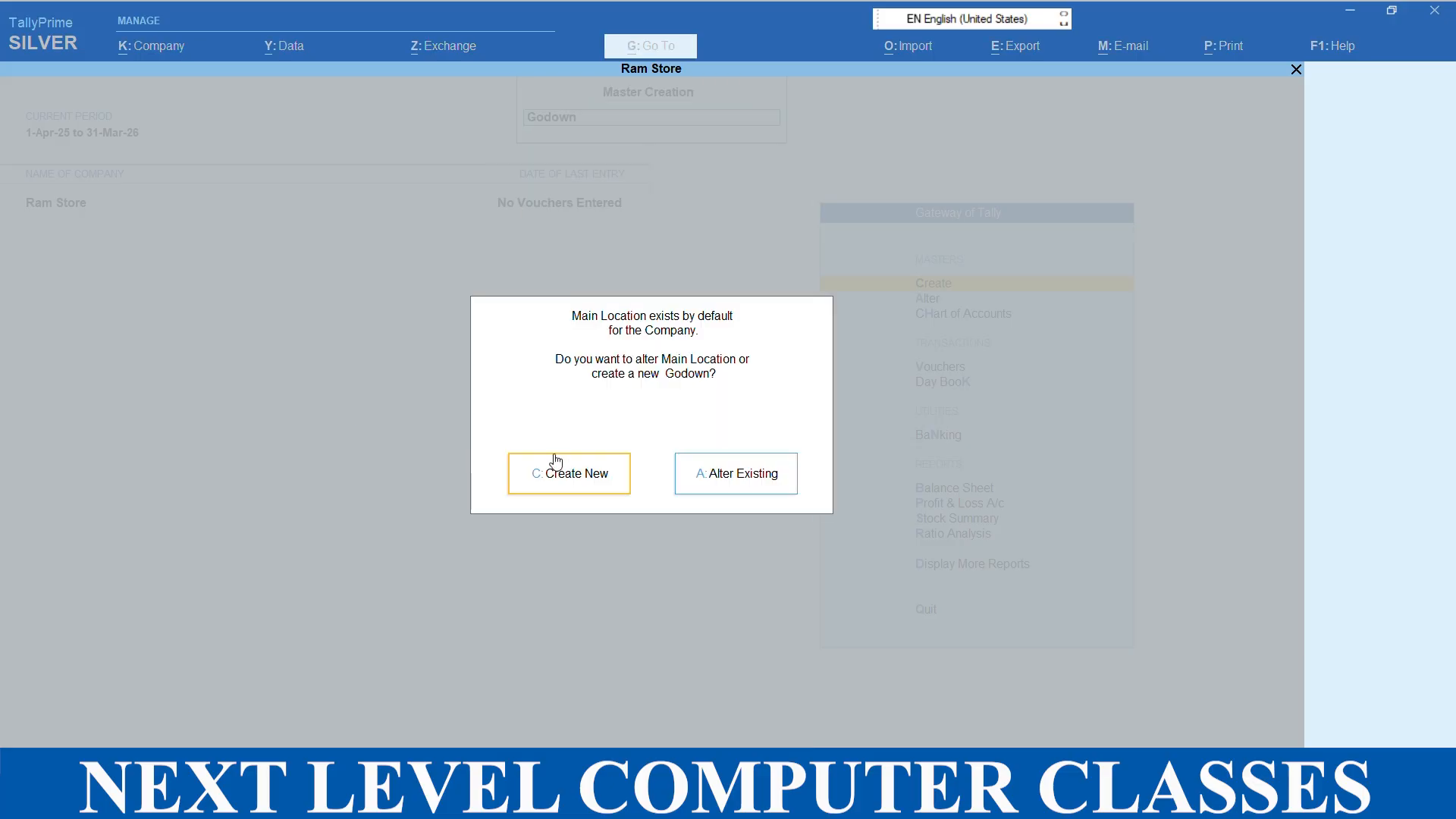
{"action": "left_click", "coordinate": [565, 489]}
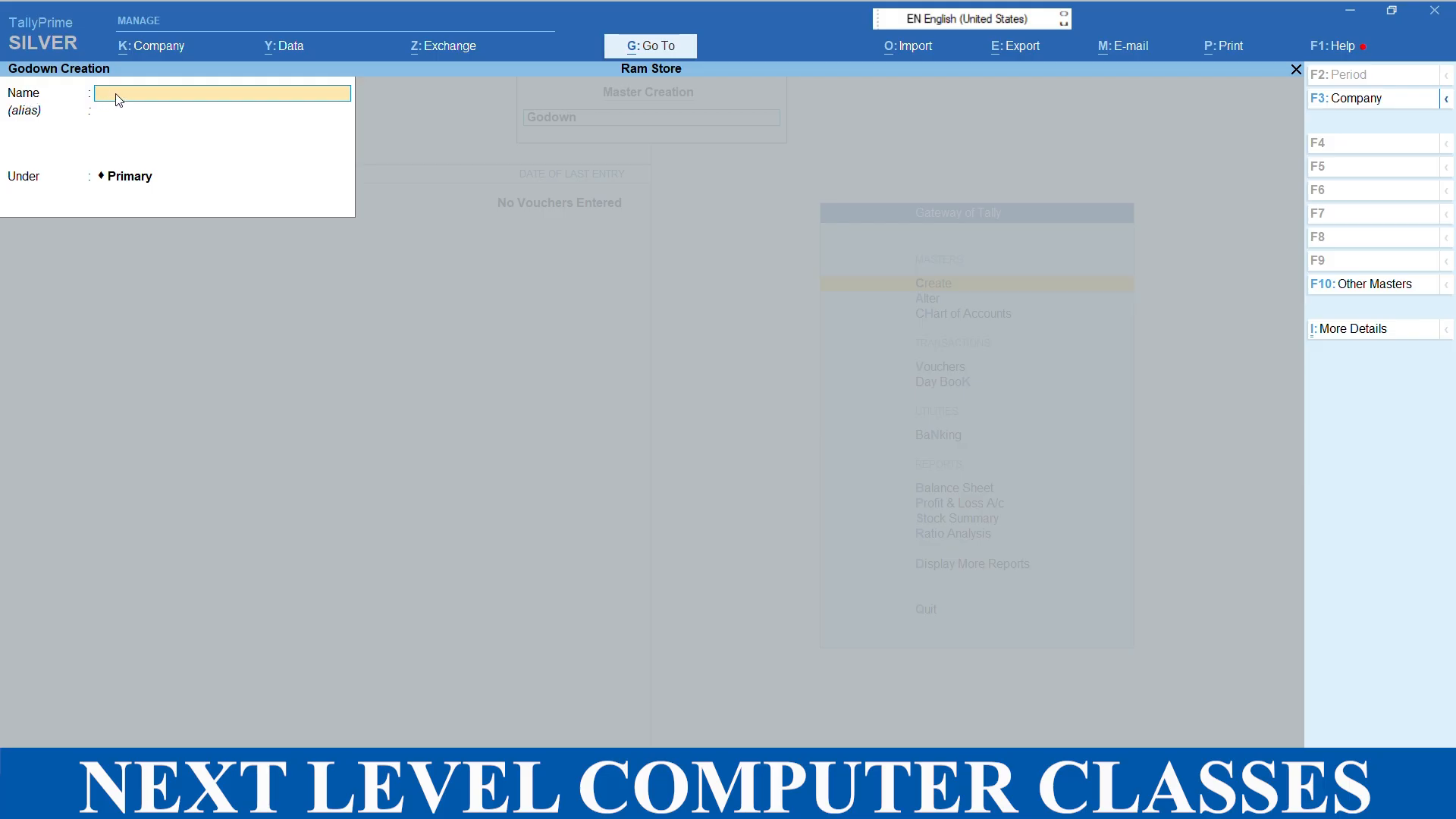
{"action": "type", "text": "Bhopal"}
{"action": "key", "text": "Return"}
{"action": "key", "text": "Return"}
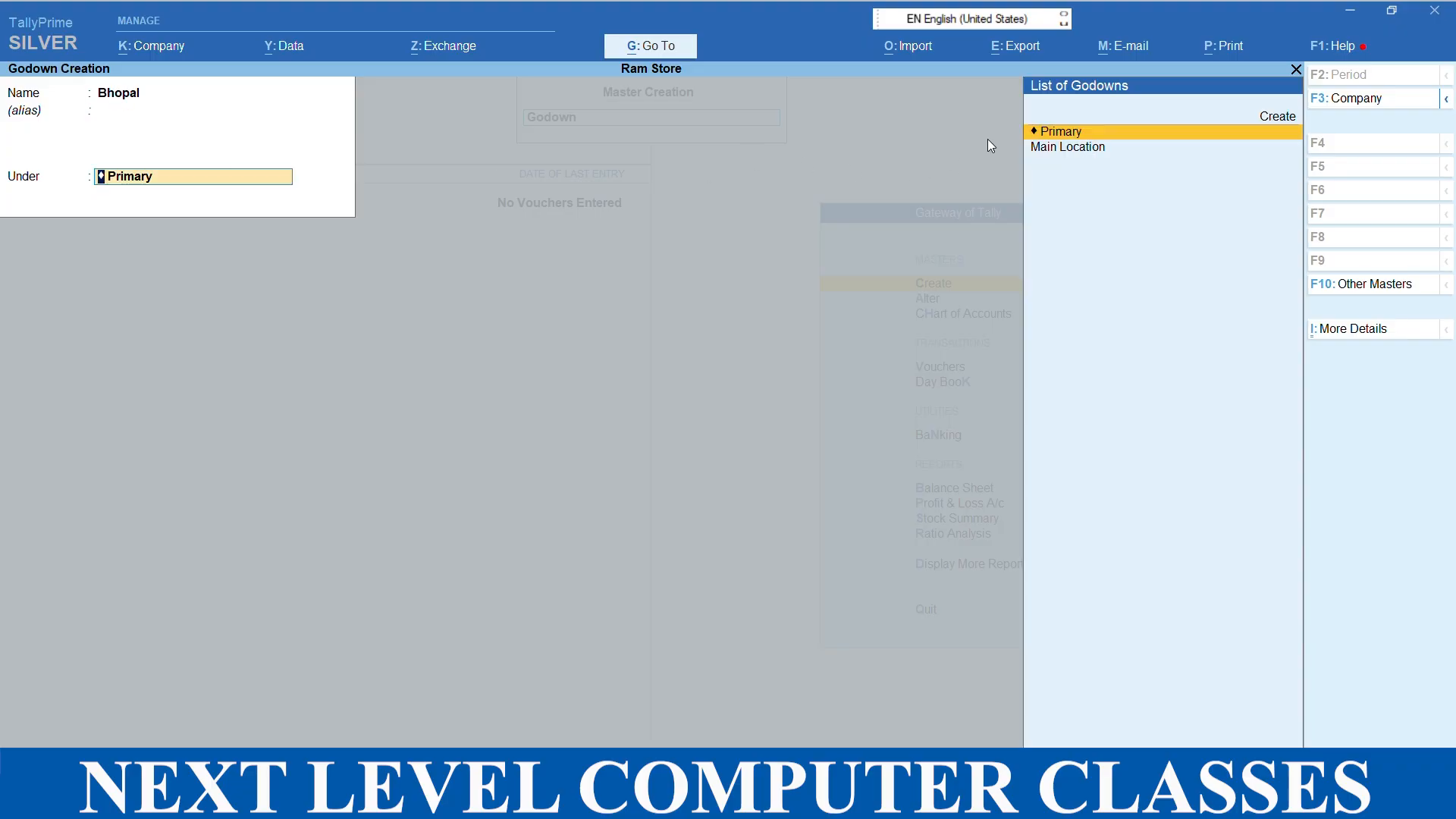
{"action": "key", "text": "Return"}
{"action": "key", "text": "Return"}
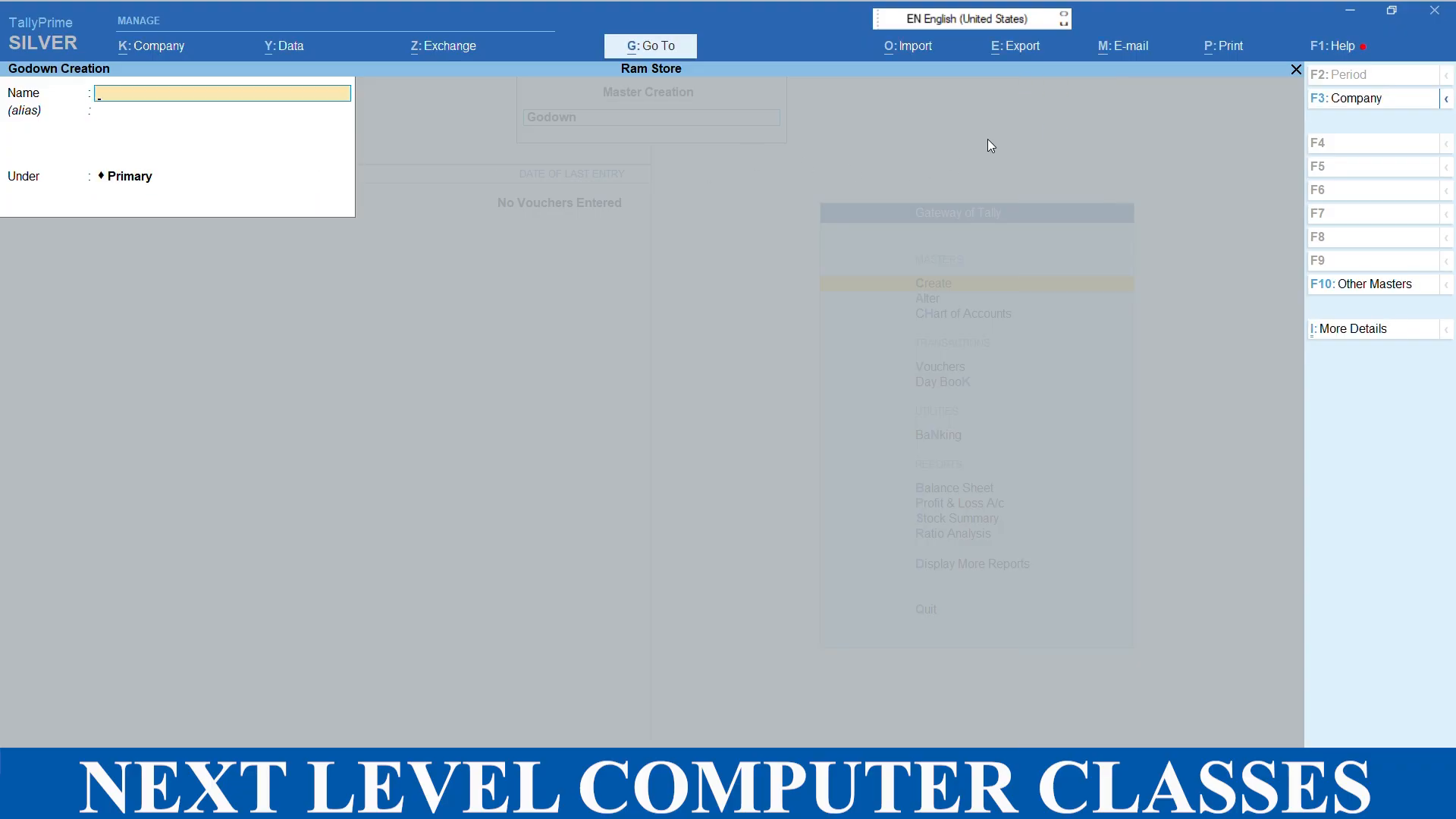
{"action": "key", "text": "Escape"}
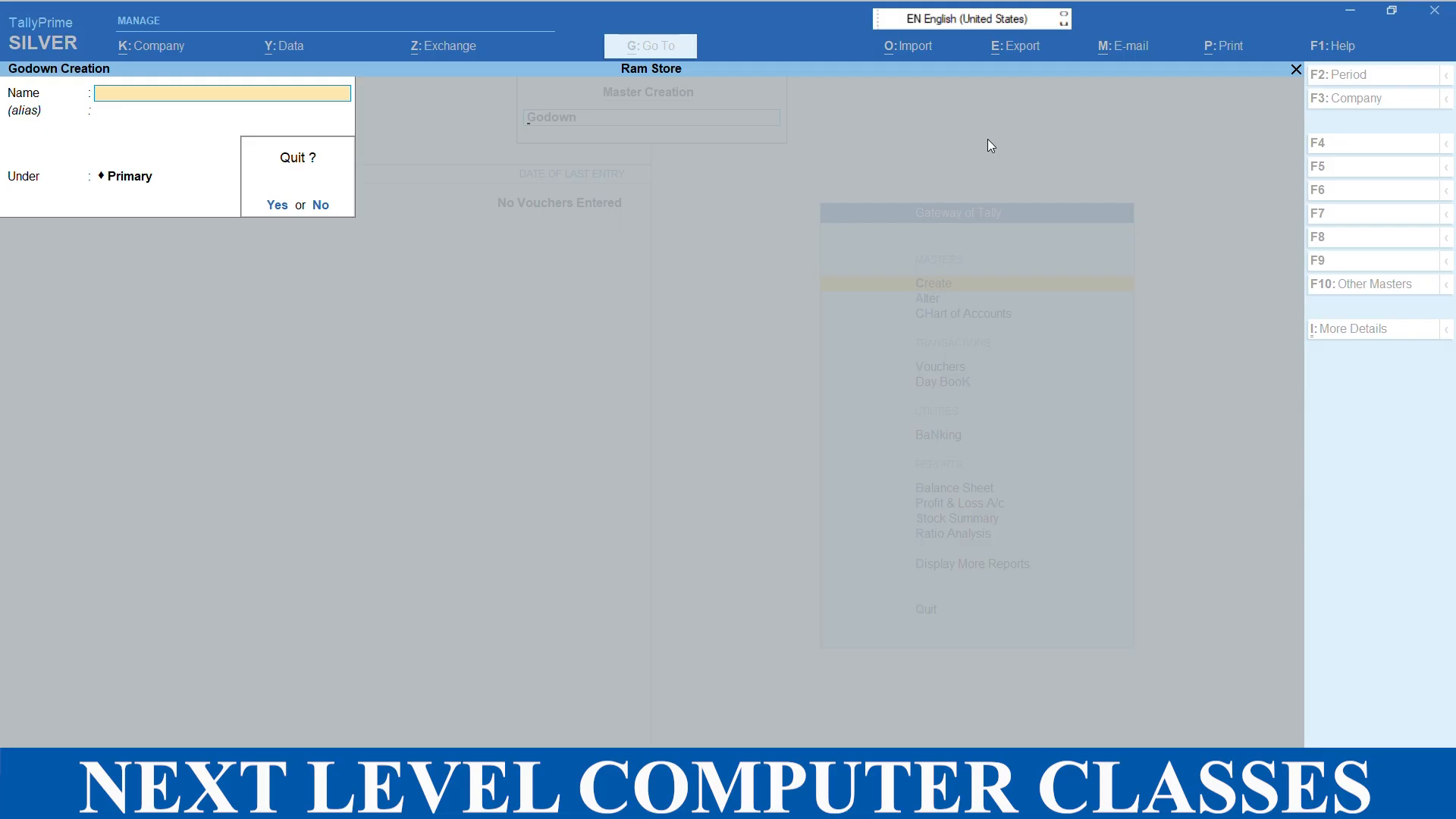
Step: Leave godown creation and start a new stock item named Mobile under Primary
{"action": "key", "text": "Return"}
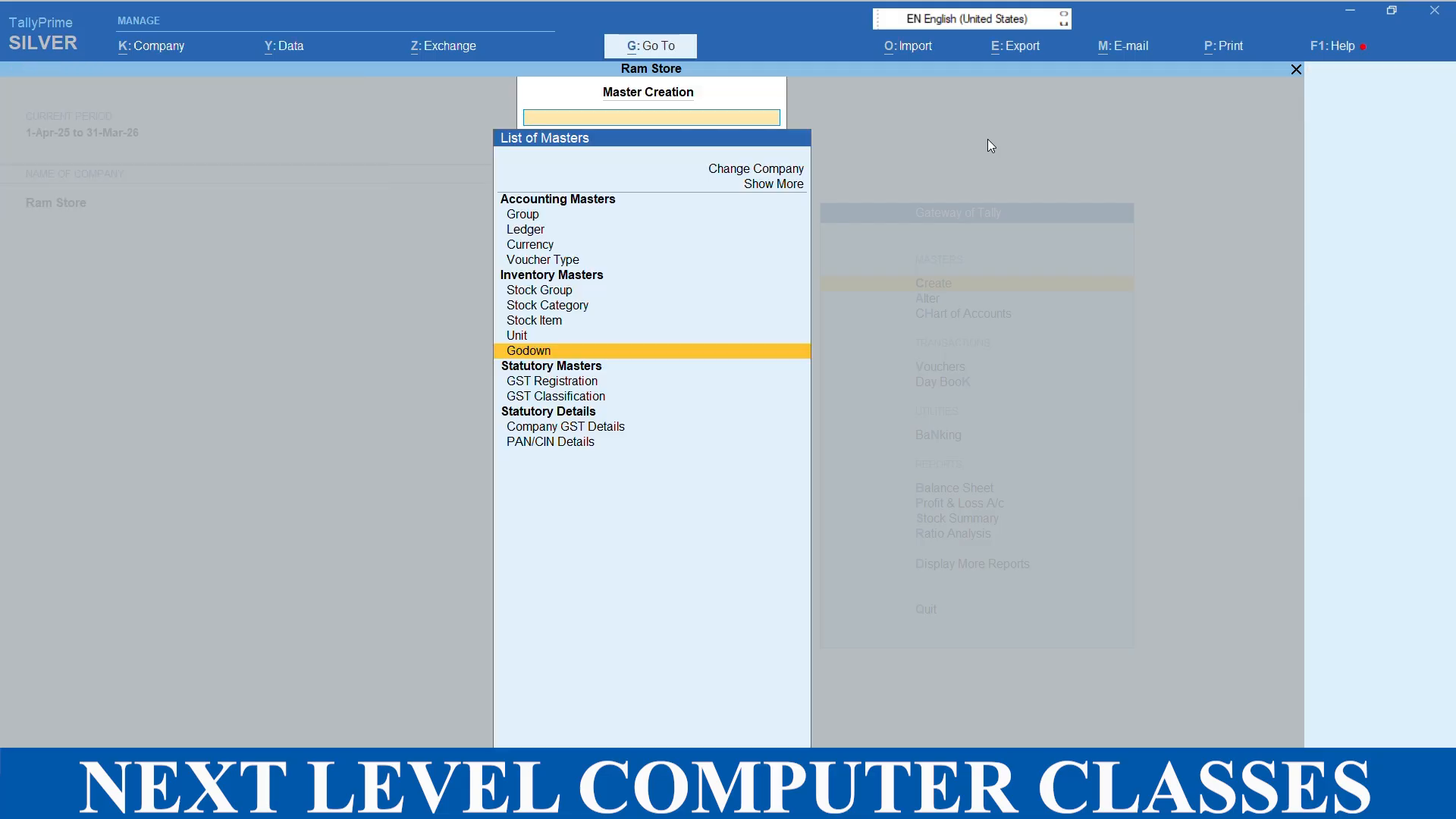
{"action": "key", "text": "Up"}
{"action": "key", "text": "Up"}
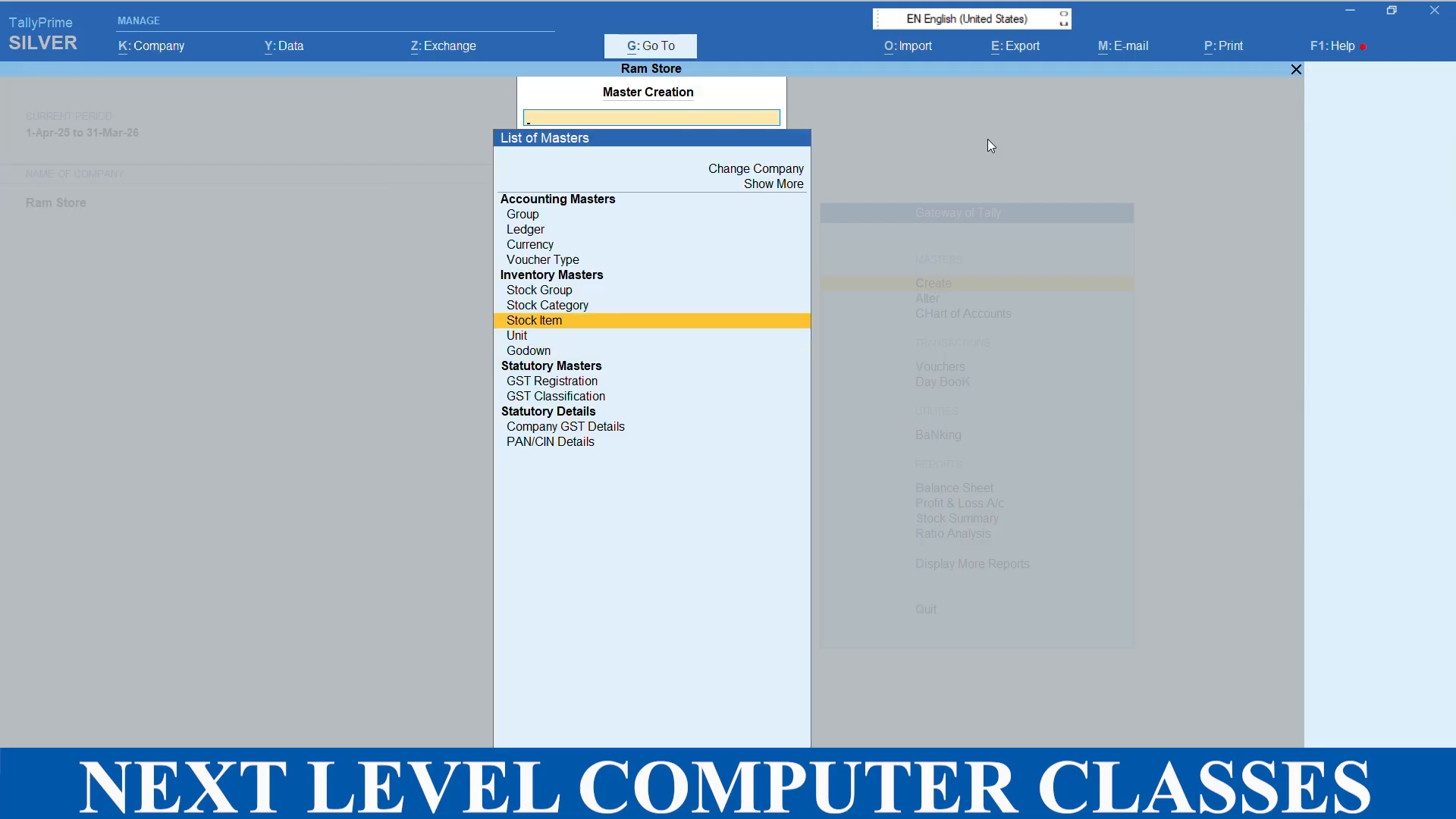
{"action": "key", "text": "Return"}
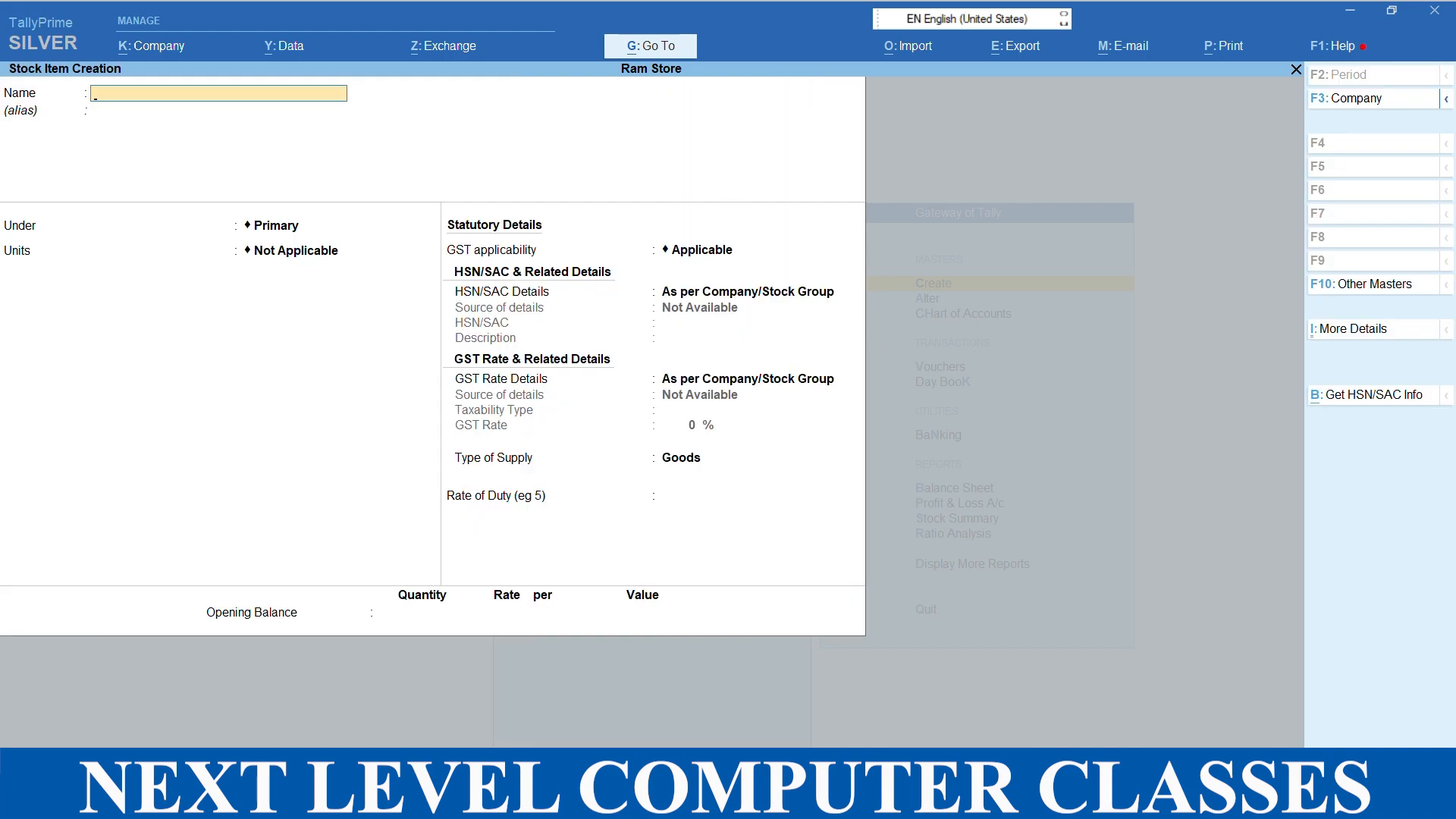
{"action": "key", "text": "alt+Tab"}
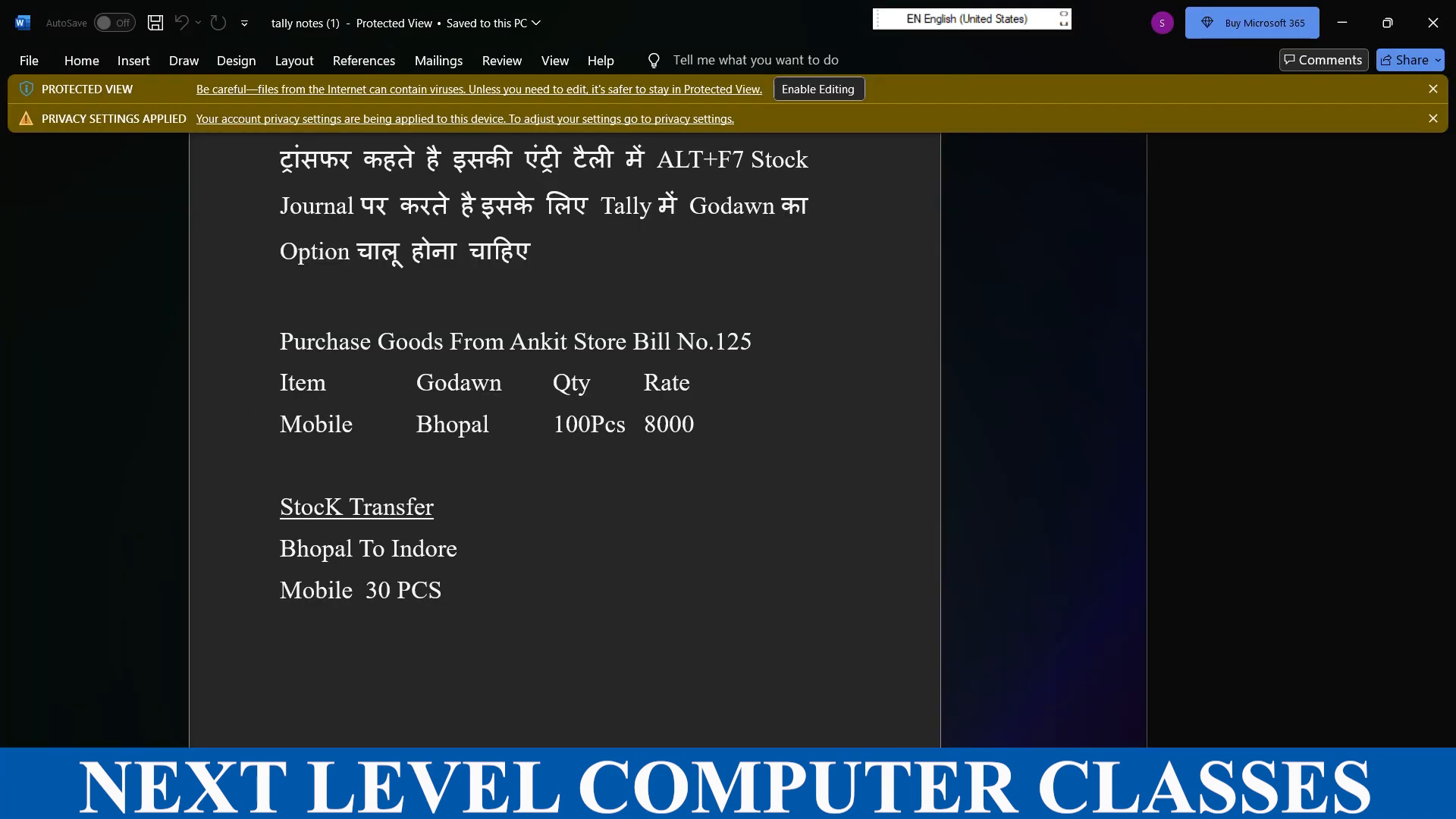
{"action": "key", "text": "alt+Tab"}
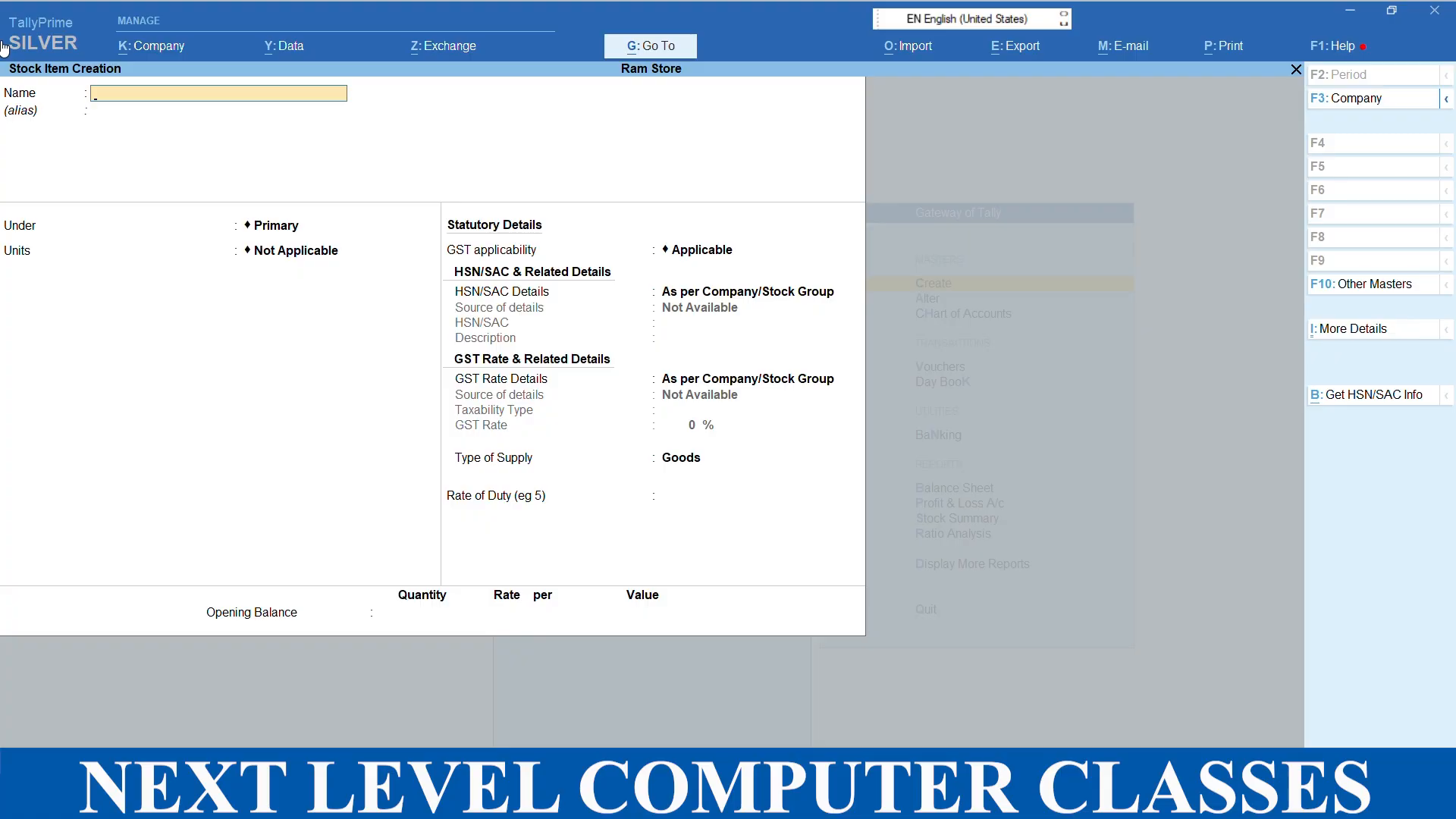
{"action": "type", "text": "Mob"}
{"action": "key", "text": "Return"}
{"action": "key", "text": "Return"}
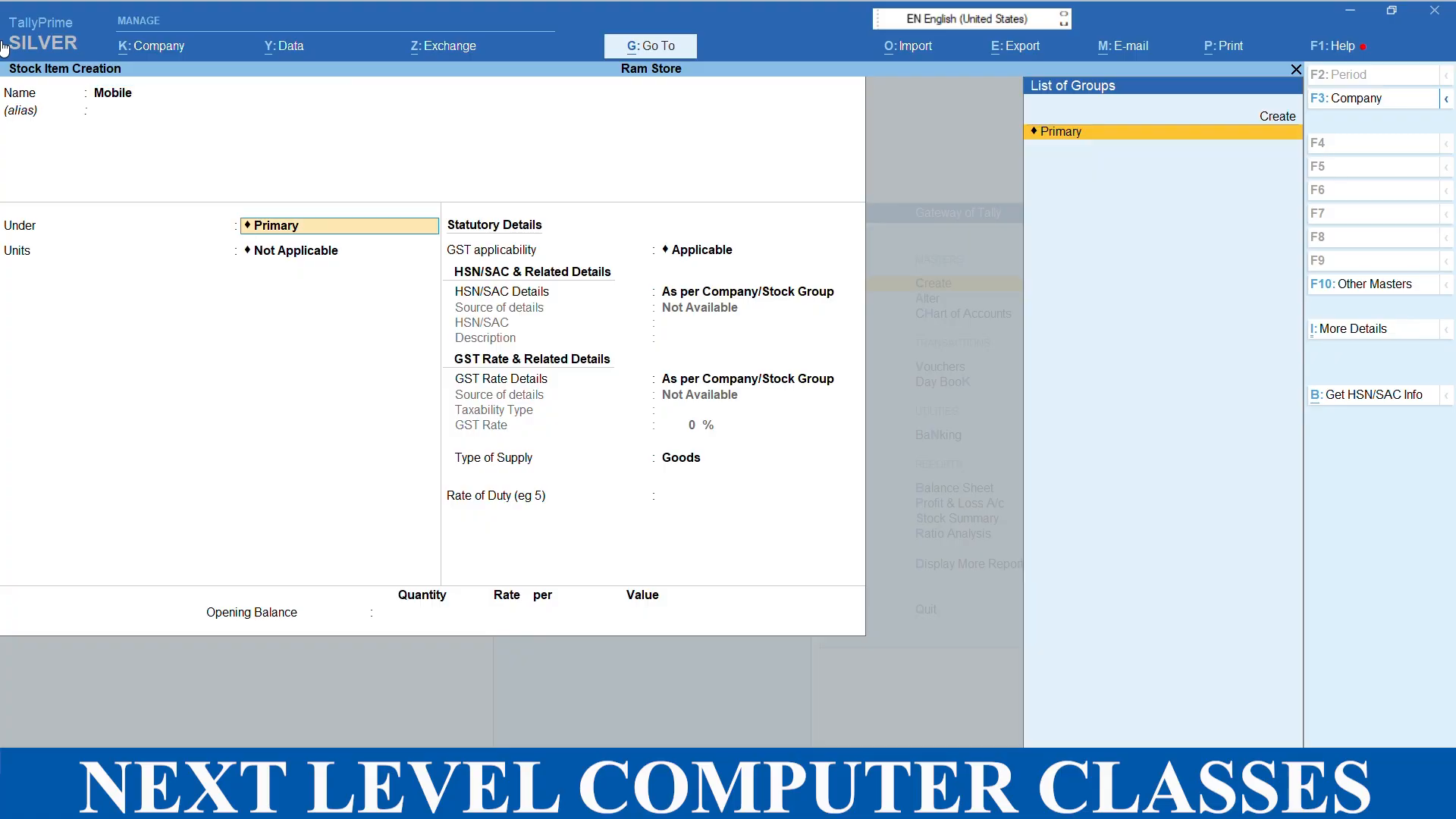
{"action": "key", "text": "Return"}
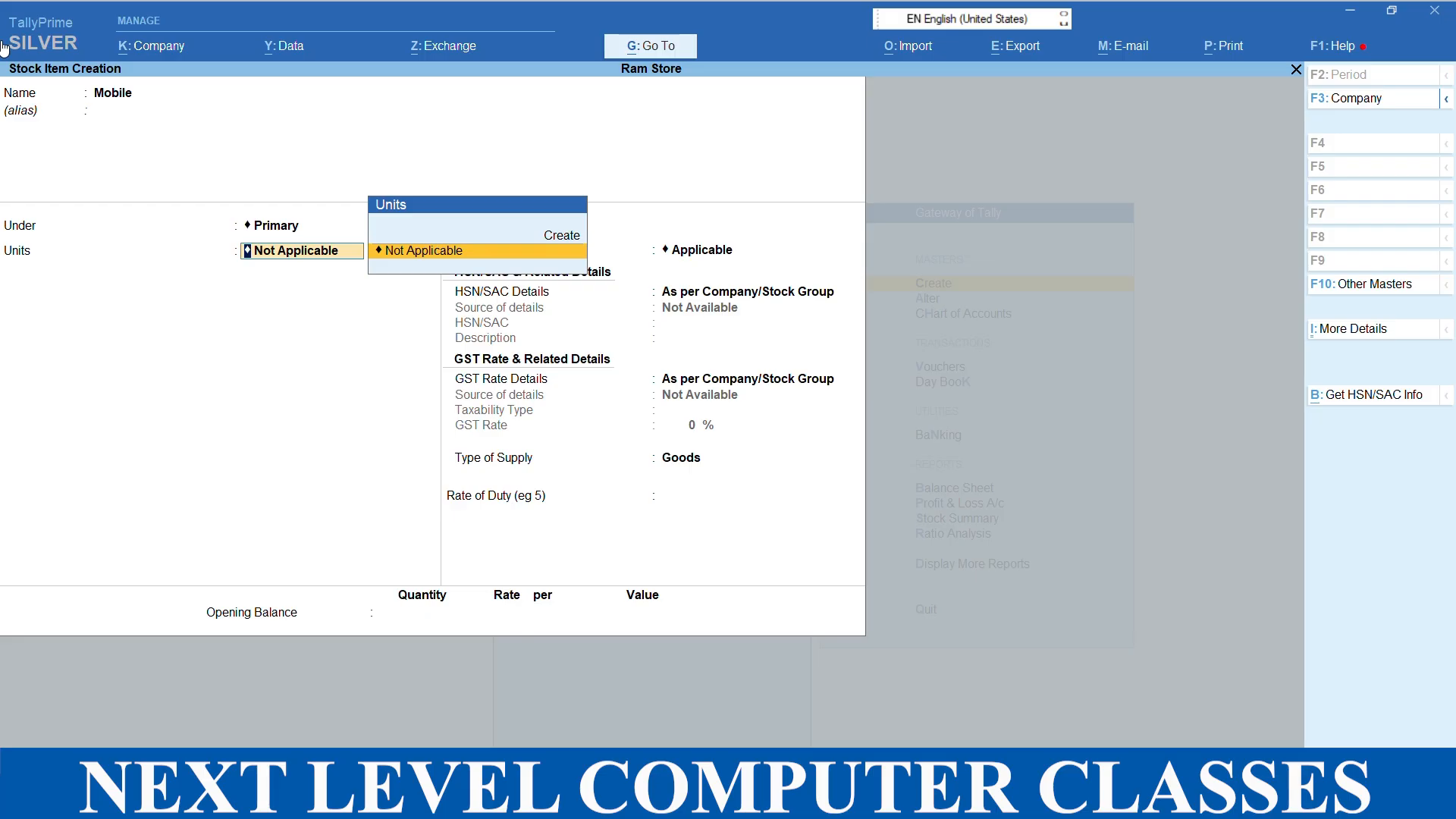
Step: Create a simple unit pcs with no UQC and 0 decimal places, and assign it to the Mobile item
{"action": "key", "text": "Up"}
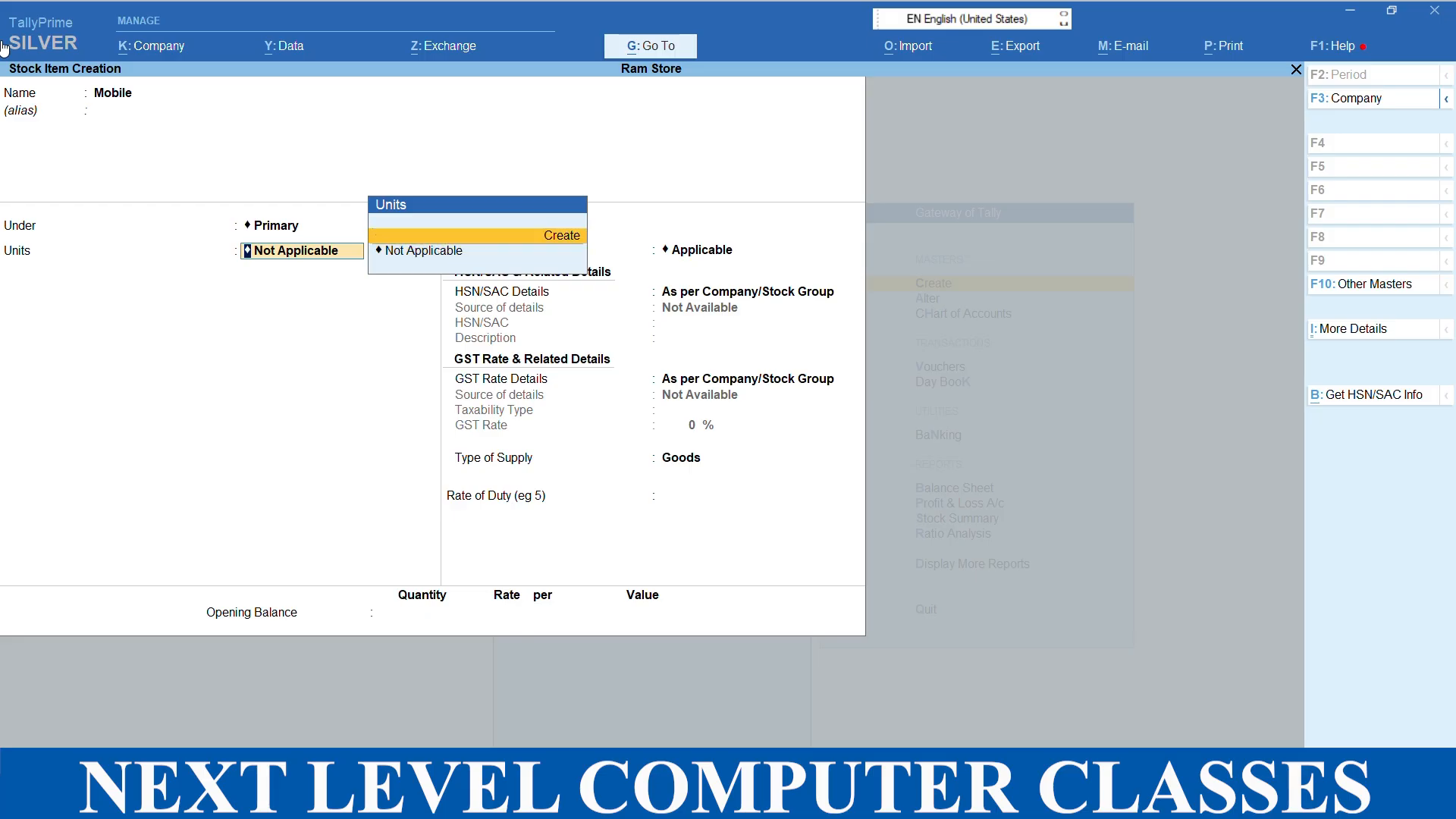
{"action": "key", "text": "Return"}
{"action": "type", "text": "pcs"}
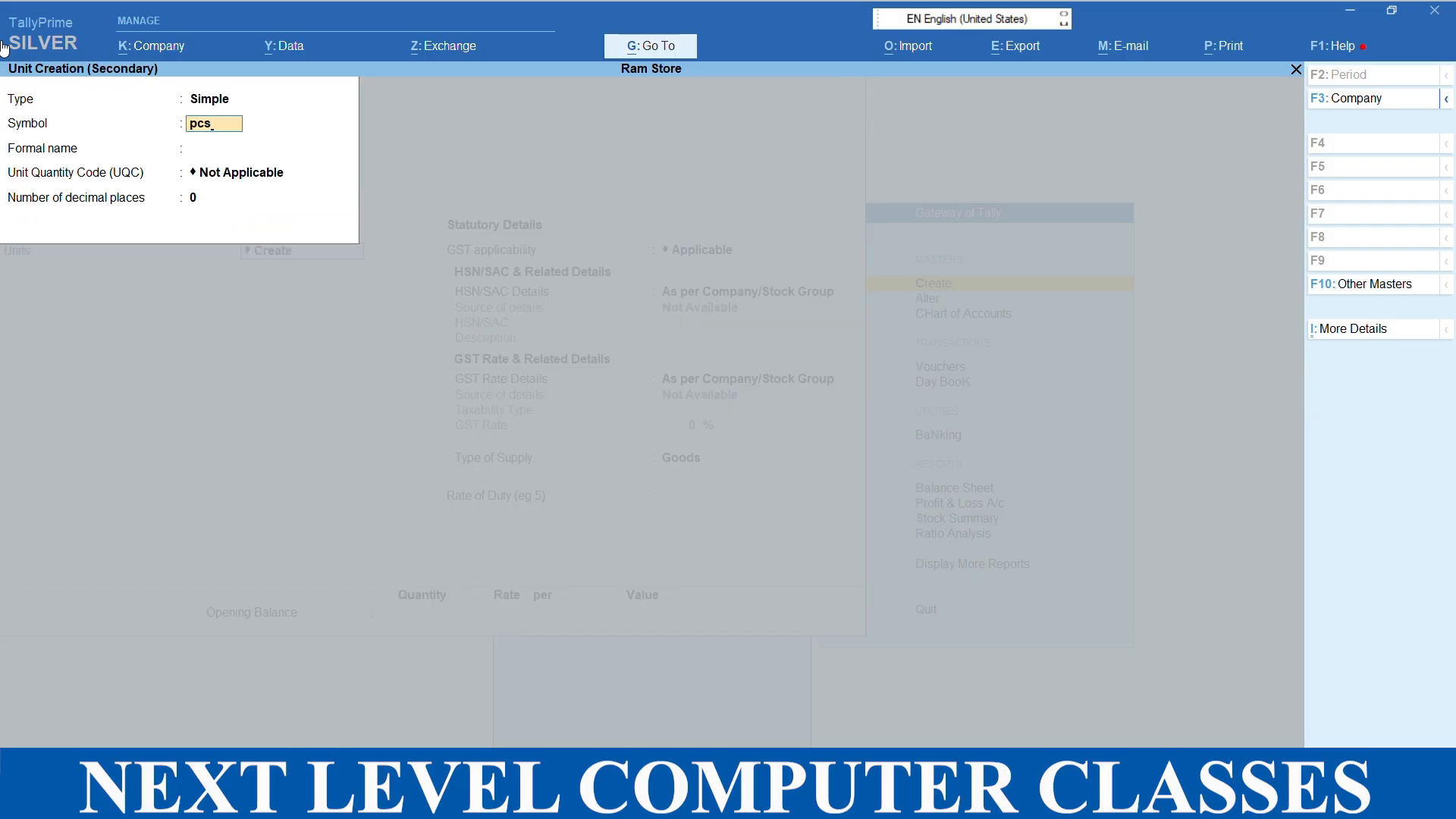
{"action": "key", "text": "Return"}
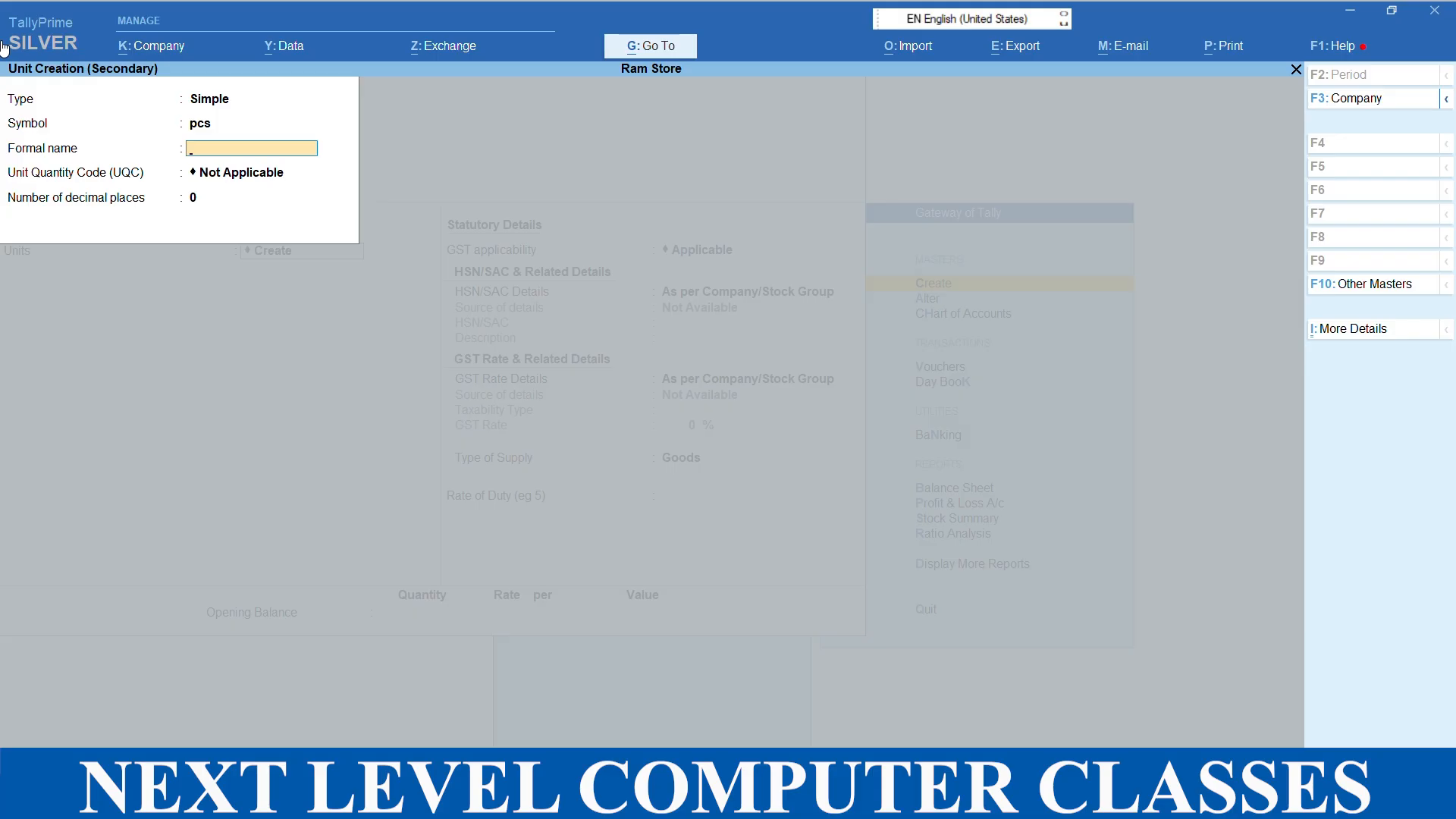
{"action": "key", "text": "Return"}
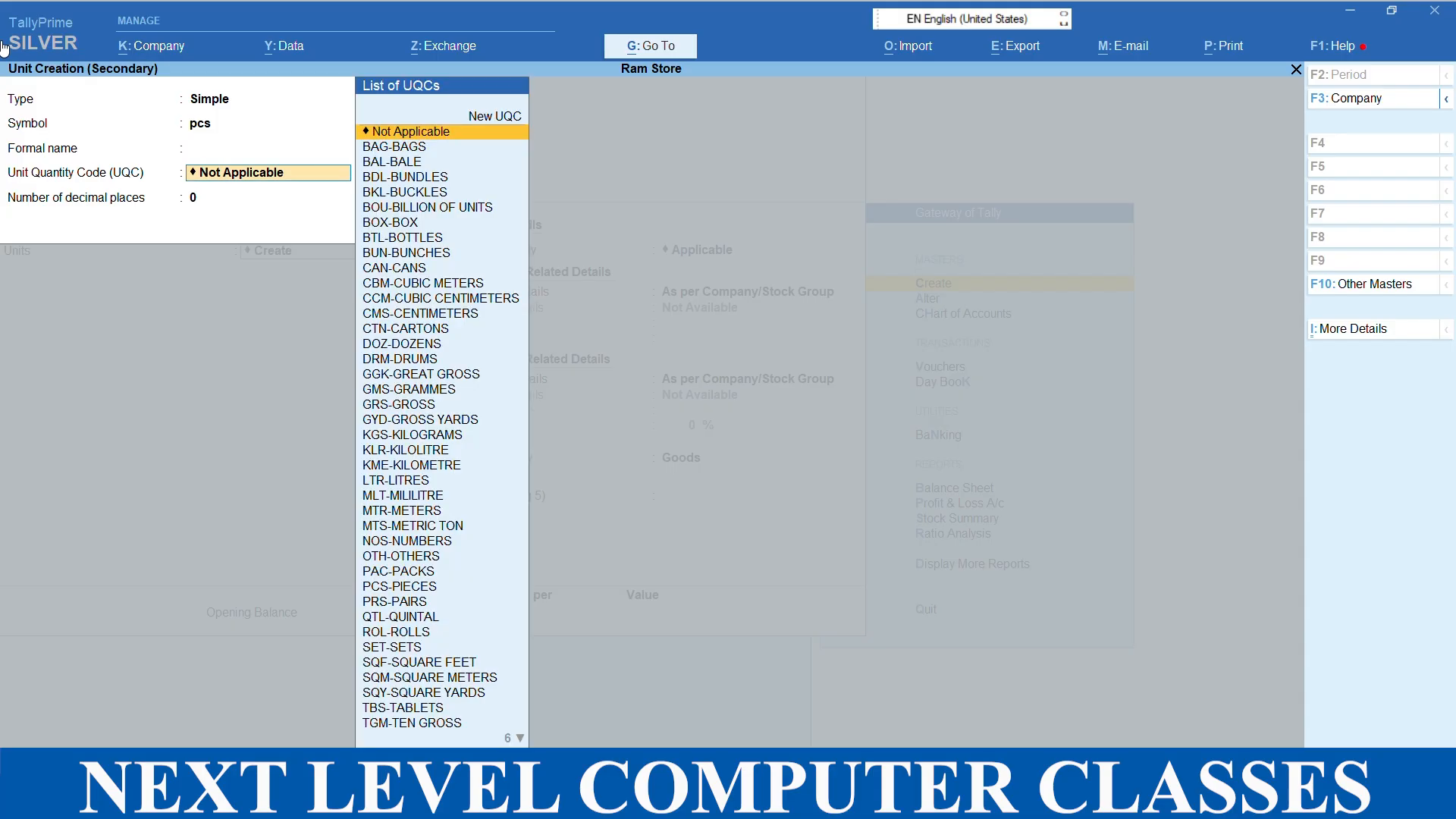
{"action": "key", "text": "Return"}
{"action": "key", "text": "Return"}
{"action": "key", "text": "Return"}
{"action": "key", "text": "Return"}
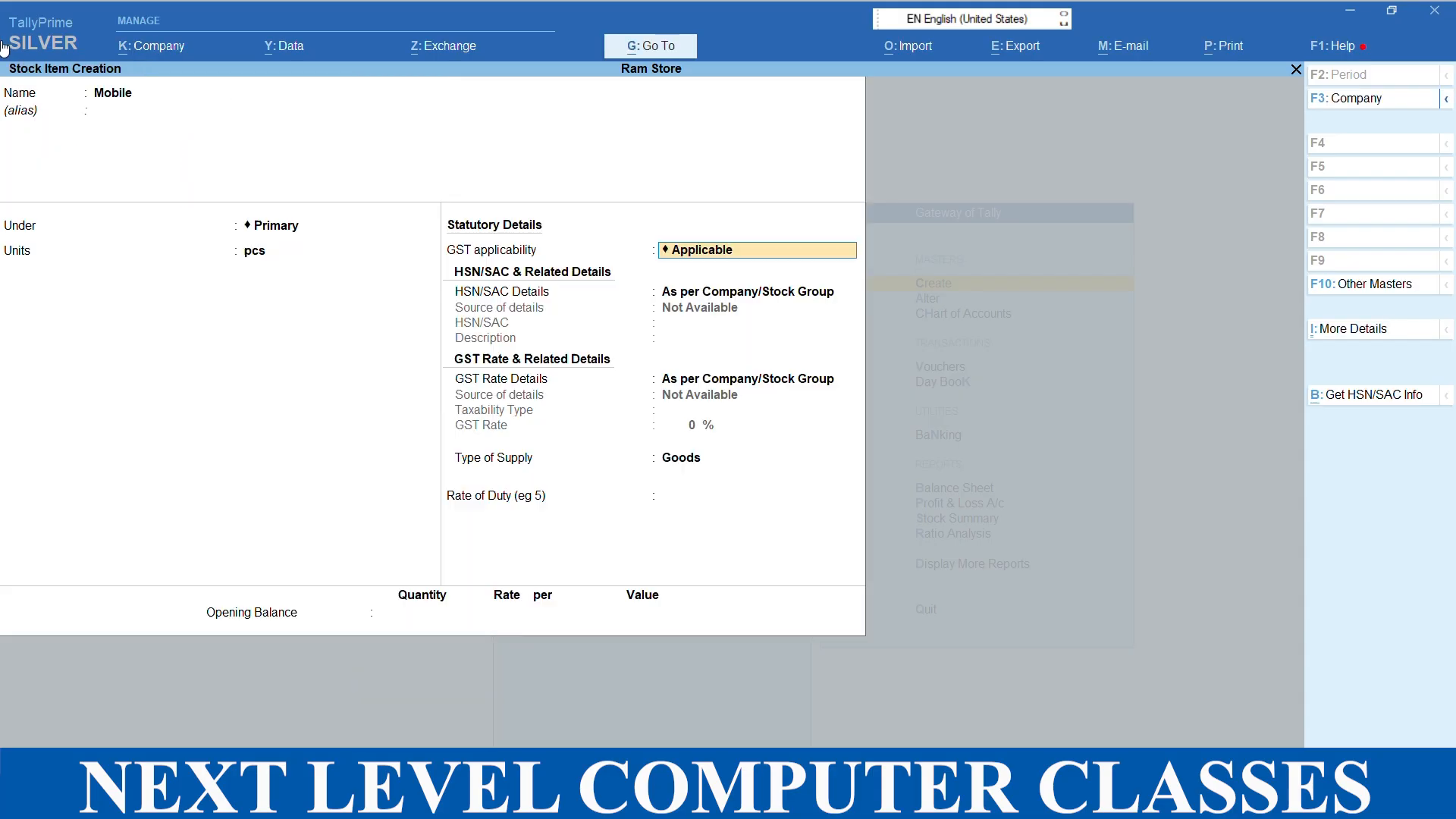
Step: Keep the default GST and supply details for the Mobile item, save it and leave stock item creation
{"action": "key", "text": "Return"}
{"action": "key", "text": "Return"}
{"action": "key", "text": "Return"}
{"action": "key", "text": "Return"}
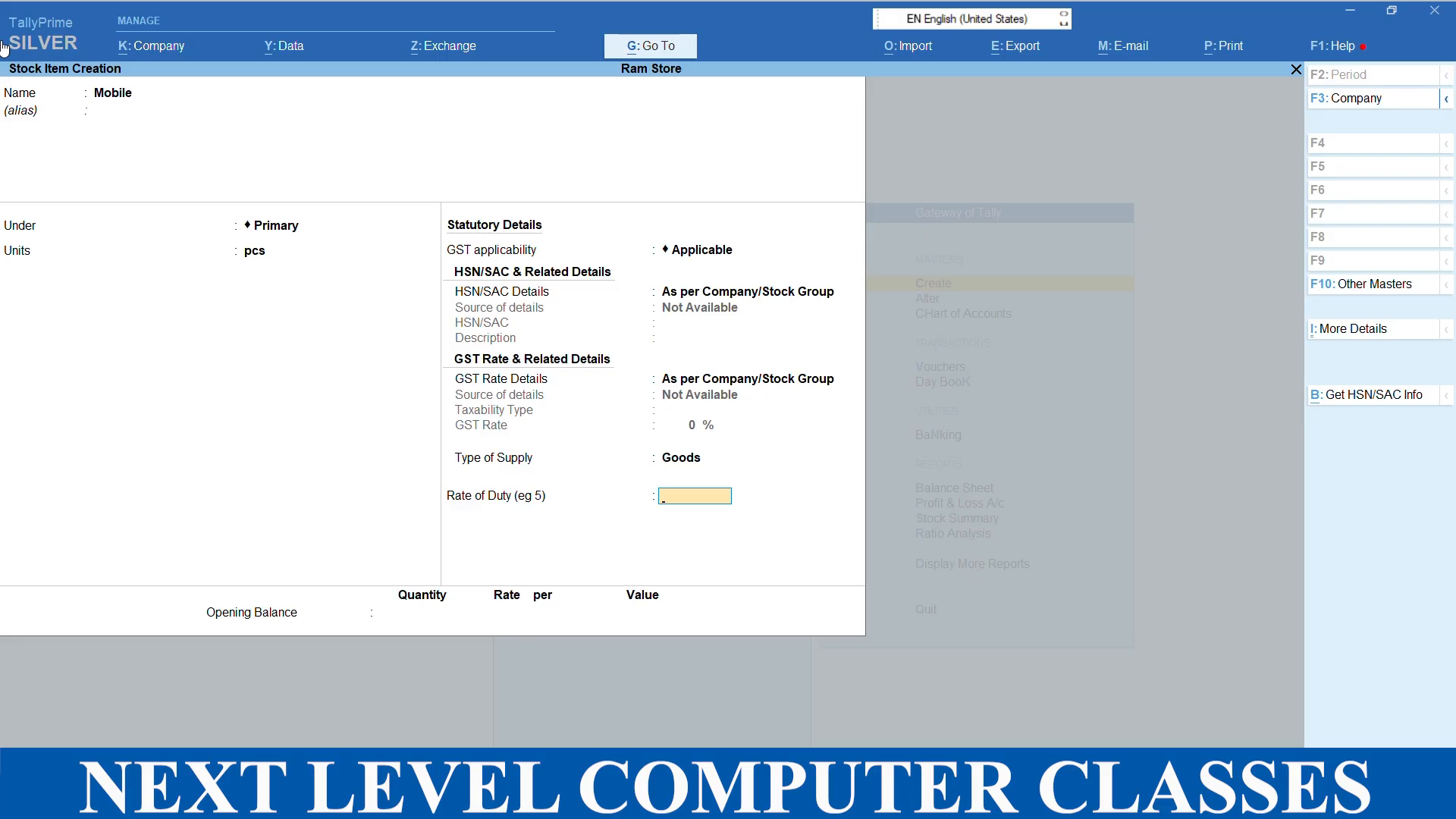
{"action": "key", "text": "Return"}
{"action": "key", "text": "Return"}
{"action": "key", "text": "Return"}
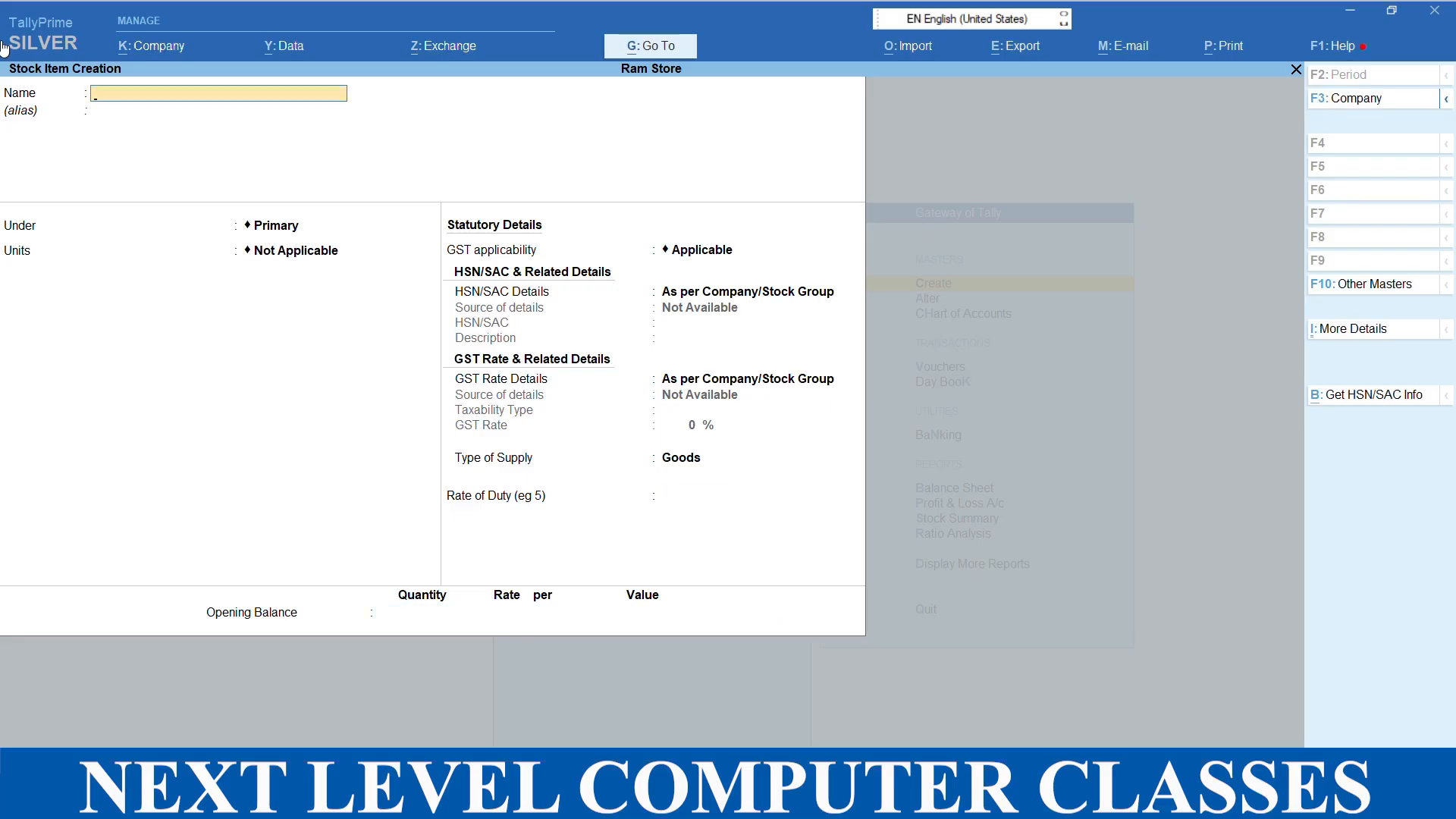
{"action": "key", "text": "Escape"}
{"action": "key", "text": "Up"}
{"action": "key", "text": "Up"}
{"action": "key", "text": "Up"}
{"action": "key", "text": "Up"}
{"action": "key", "text": "Up"}
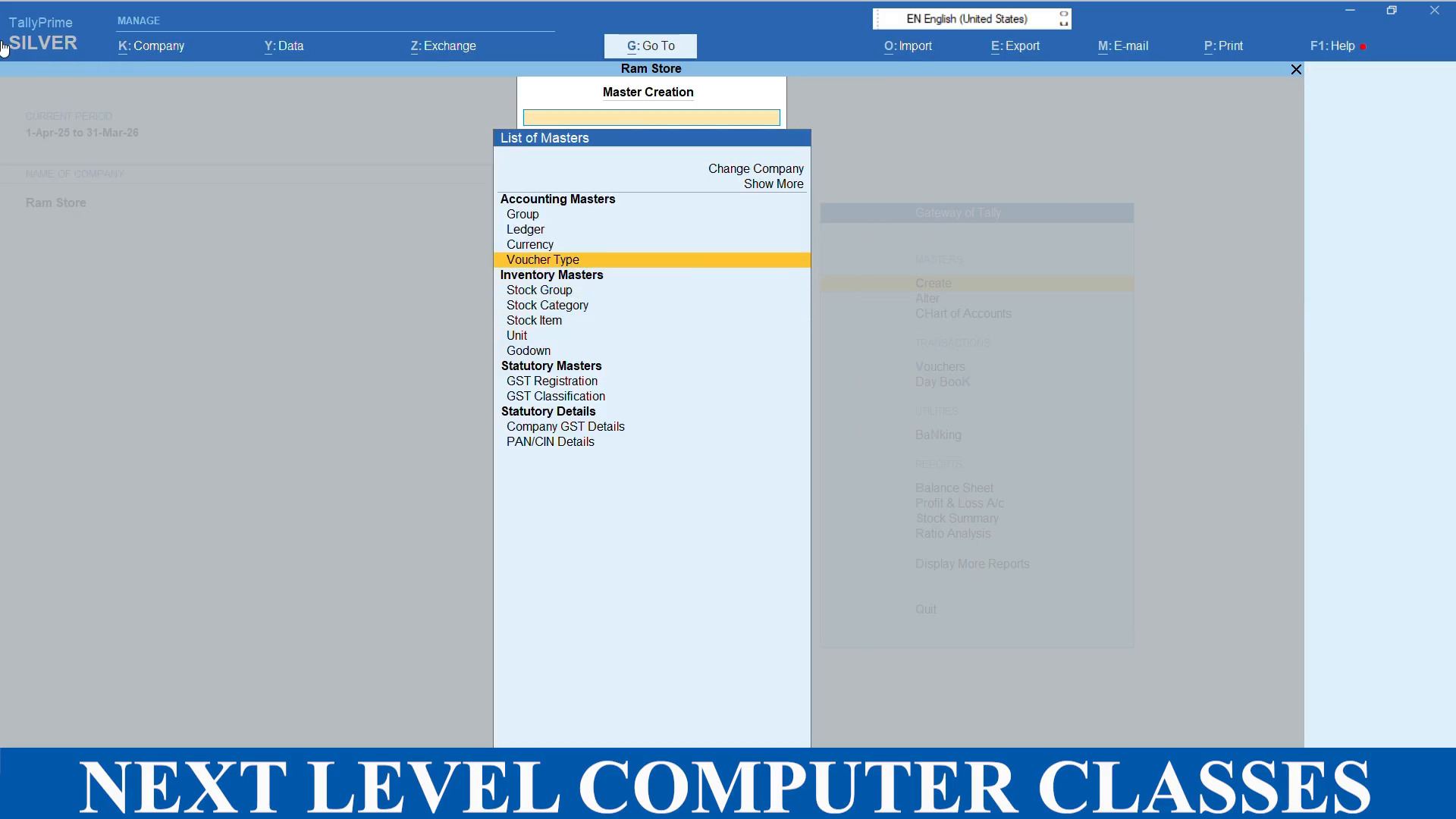
{"action": "key", "text": "Down"}
{"action": "key", "text": "Down"}
{"action": "key", "text": "Down"}
{"action": "key", "text": "Down"}
{"action": "key", "text": "Down"}
{"action": "key", "text": "Down"}
{"action": "key", "text": "Down"}
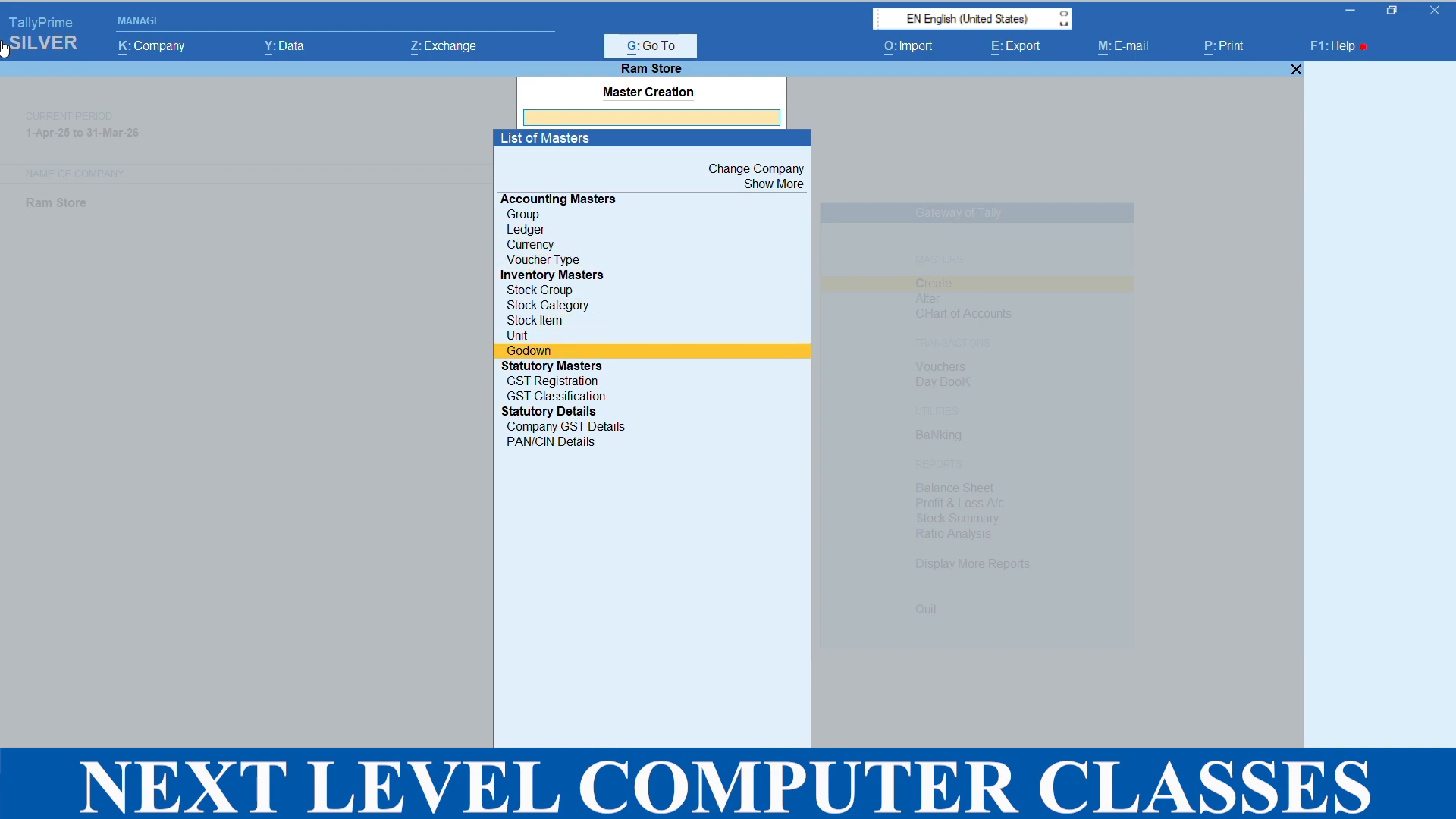
Step: Return to the Gateway of Tally, open a new Purchase voucher and change its mode to Item Invoice
{"action": "key", "text": "Escape"}
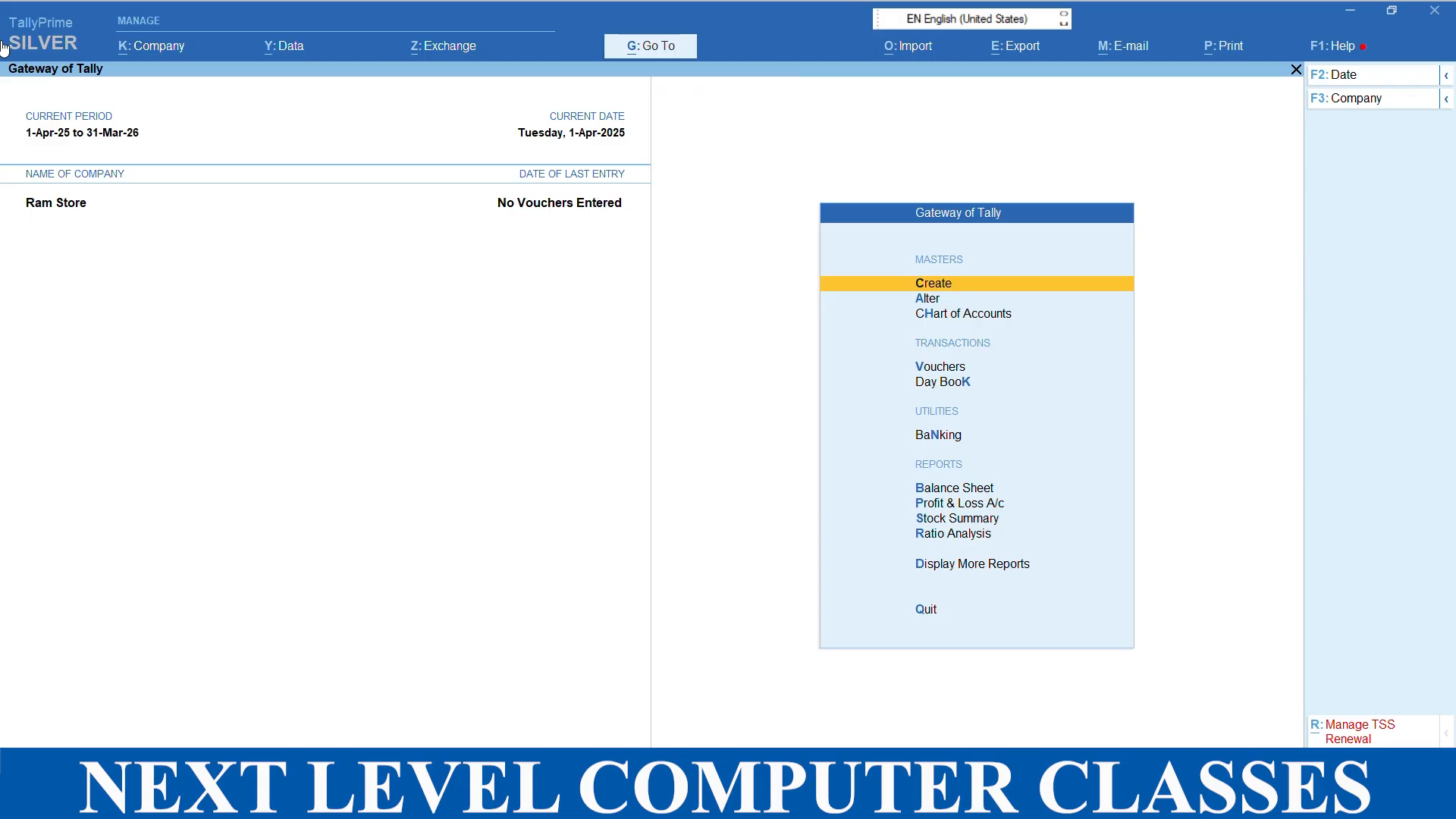
{"action": "key", "text": "Down"}
{"action": "key", "text": "Down"}
{"action": "key", "text": "Down"}
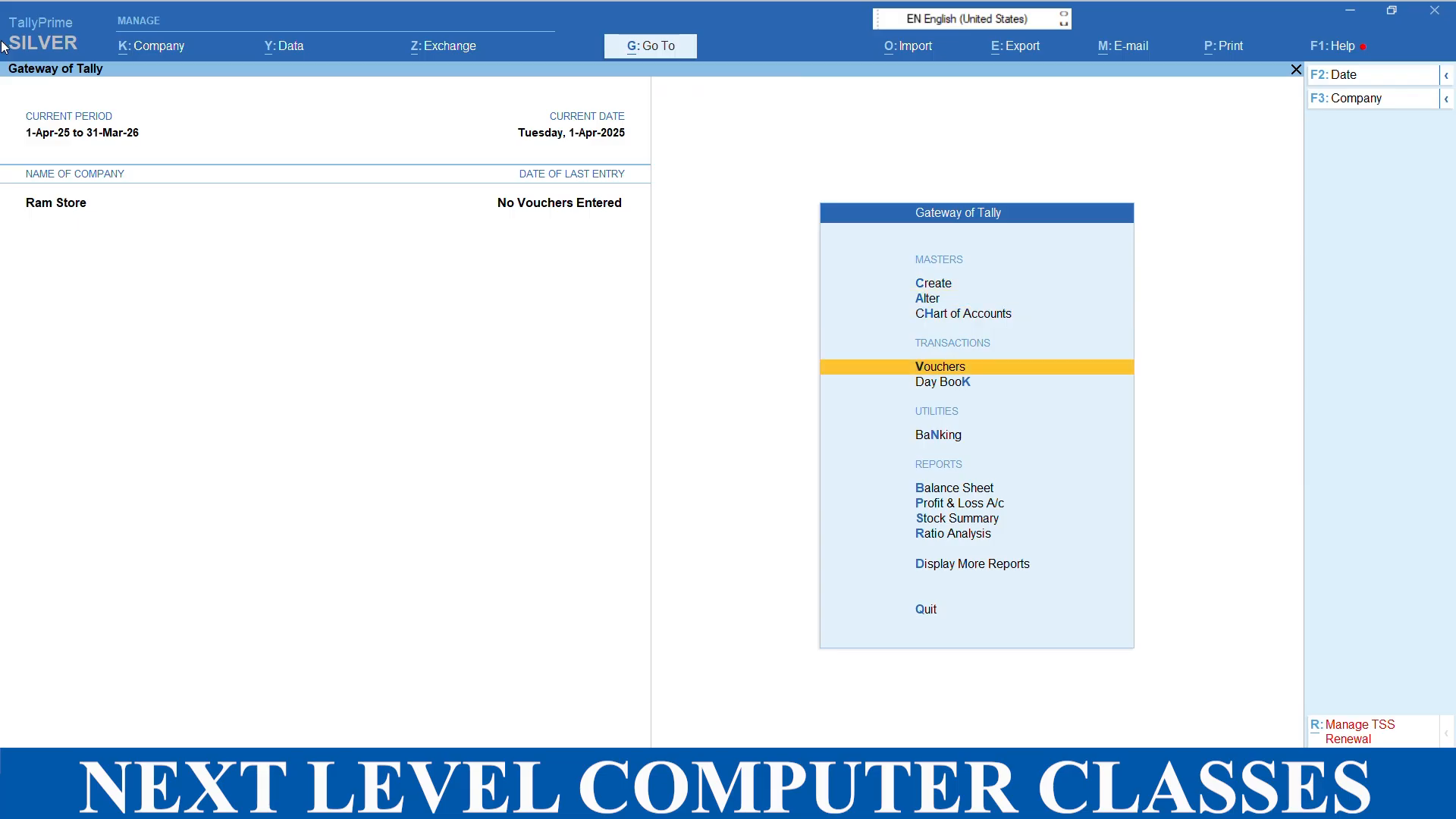
{"action": "key", "text": "Return"}
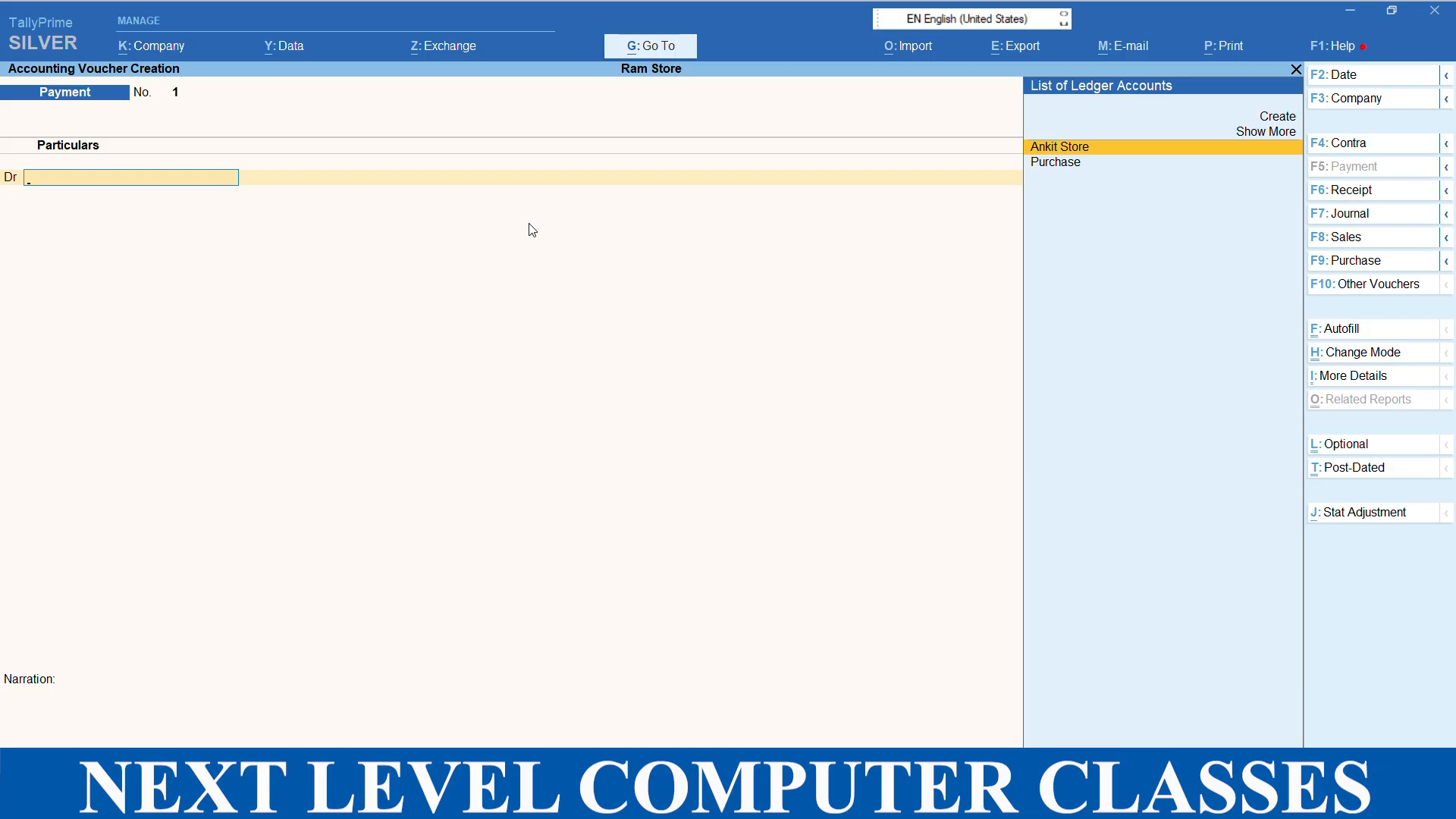
{"action": "left_click", "coordinate": [1393, 265]}
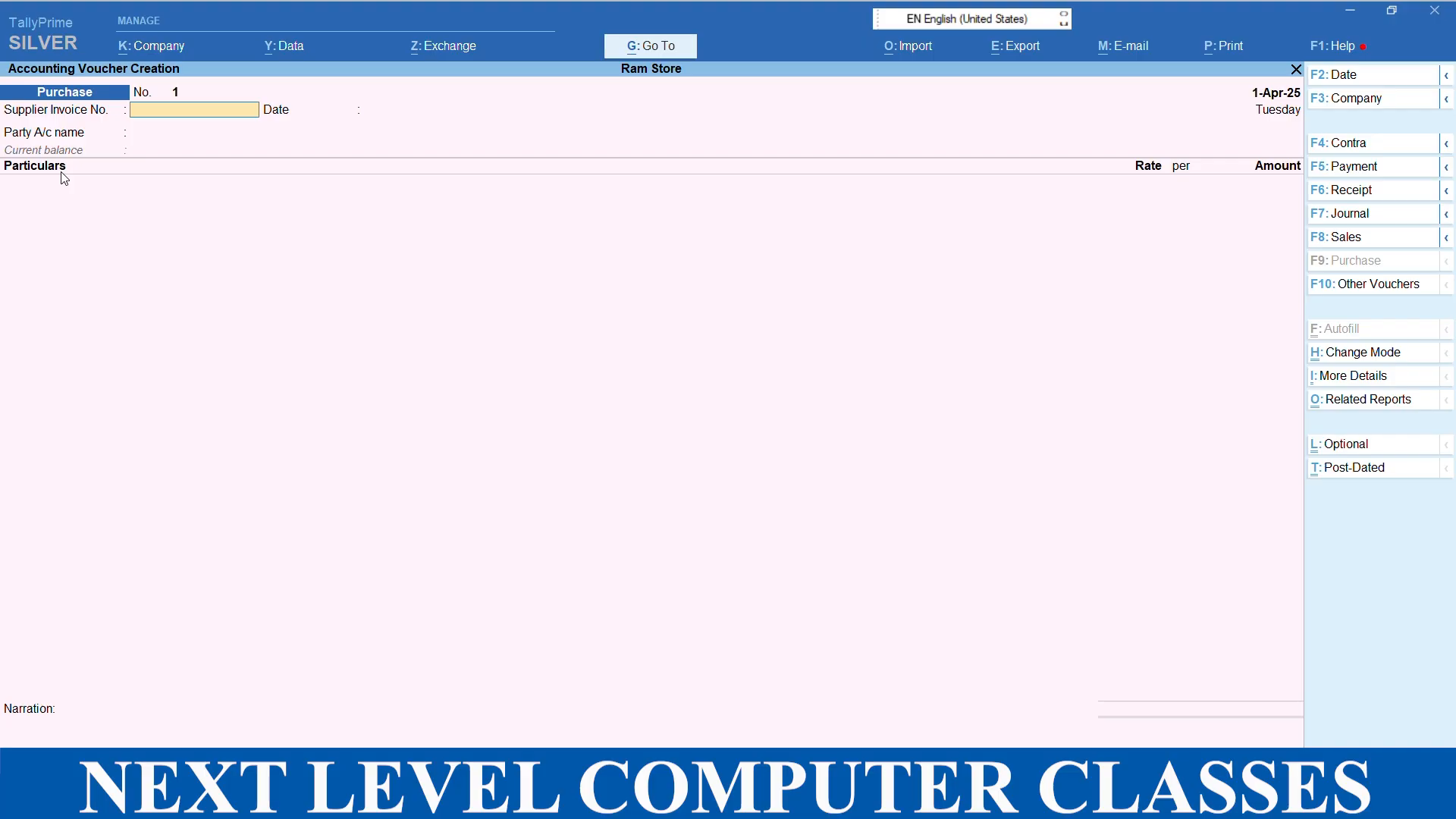
{"action": "key", "text": "ctrl"}
{"action": "key", "text": "ctrl+h"}
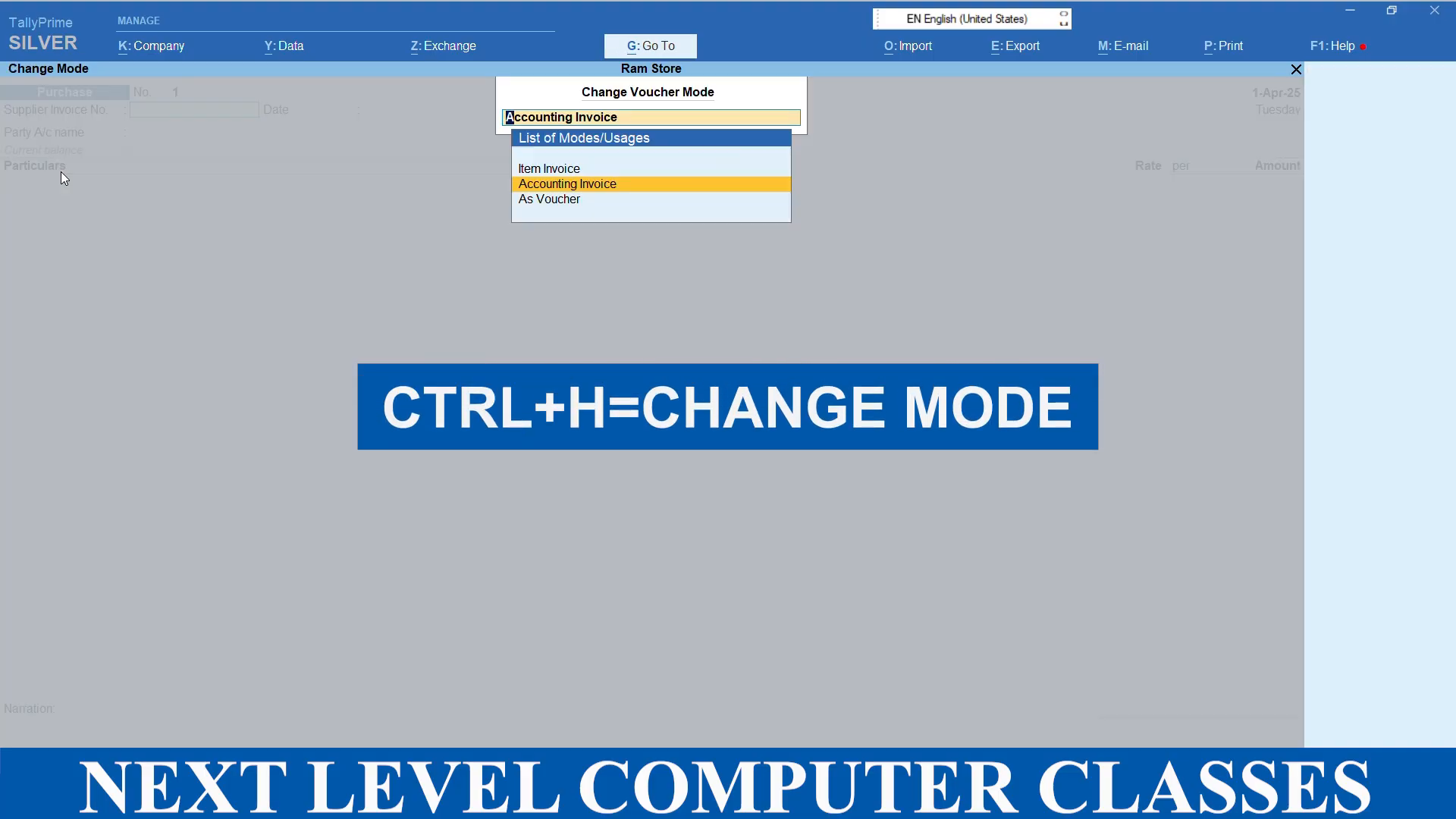
{"action": "left_click", "coordinate": [559, 170]}
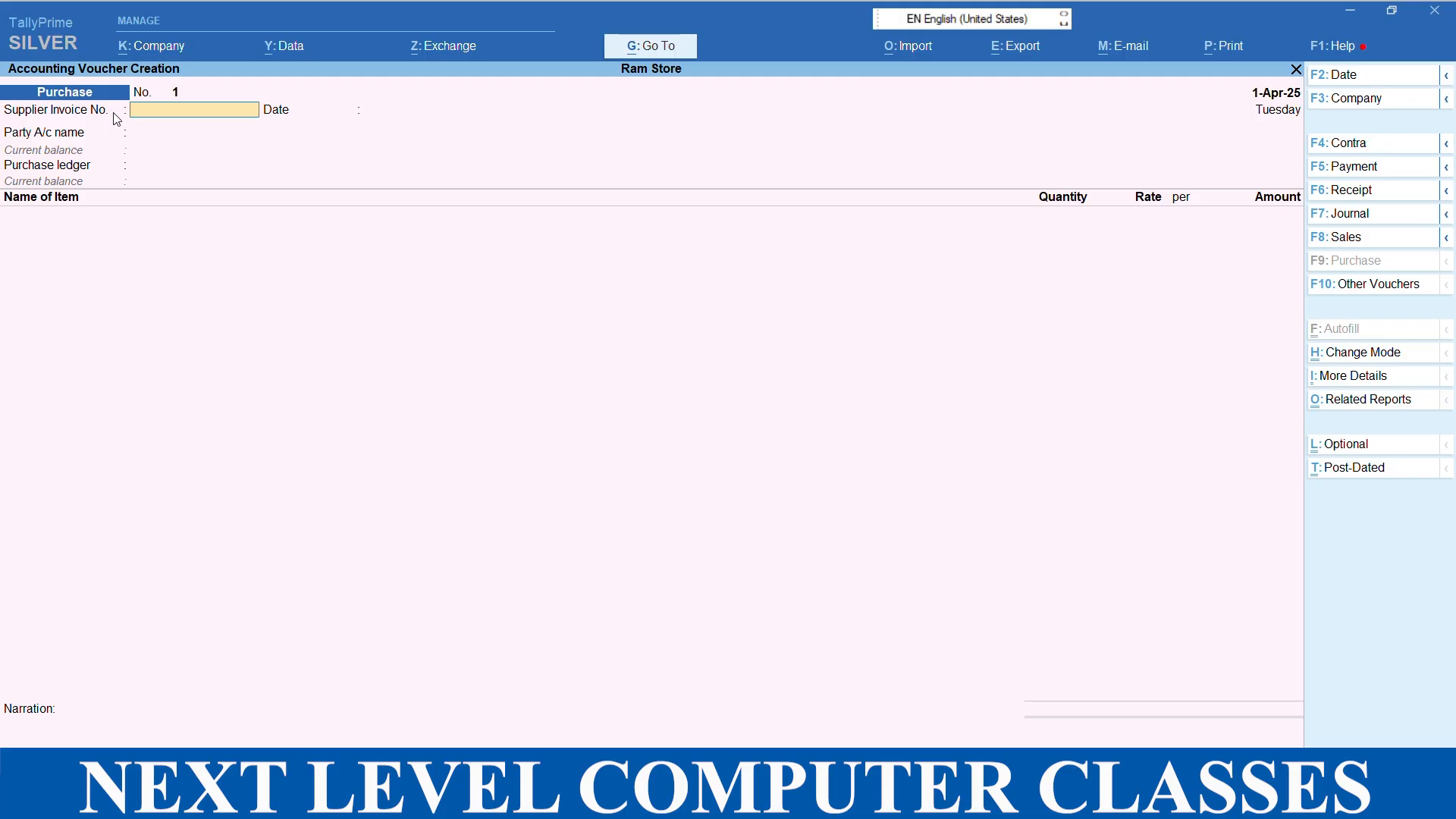
Step: Enter supplier invoice number 25 dated 1-Apr-25 and choose Ankit Store as the party account
{"action": "key", "text": "Return"}
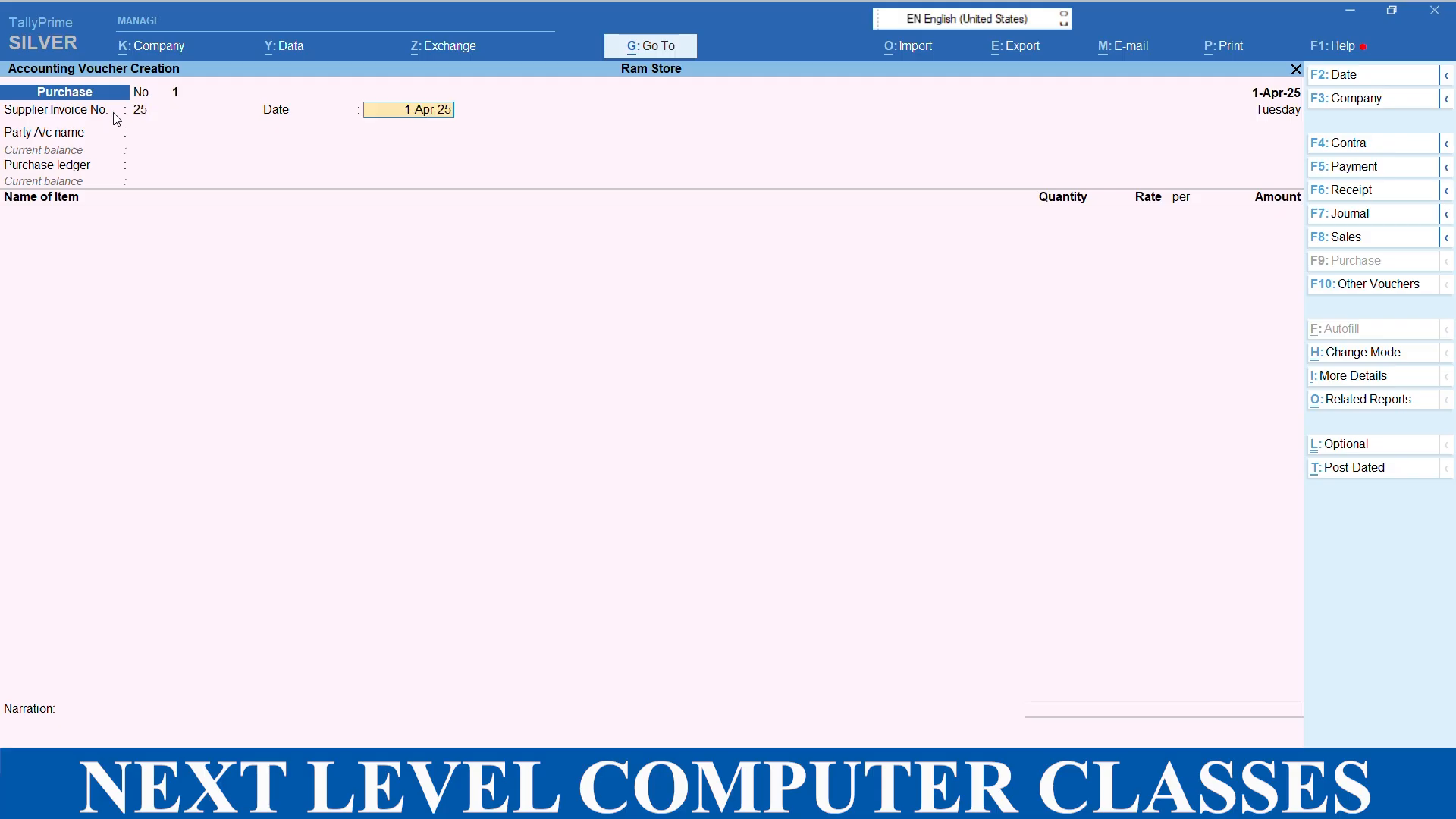
{"action": "key", "text": "Return"}
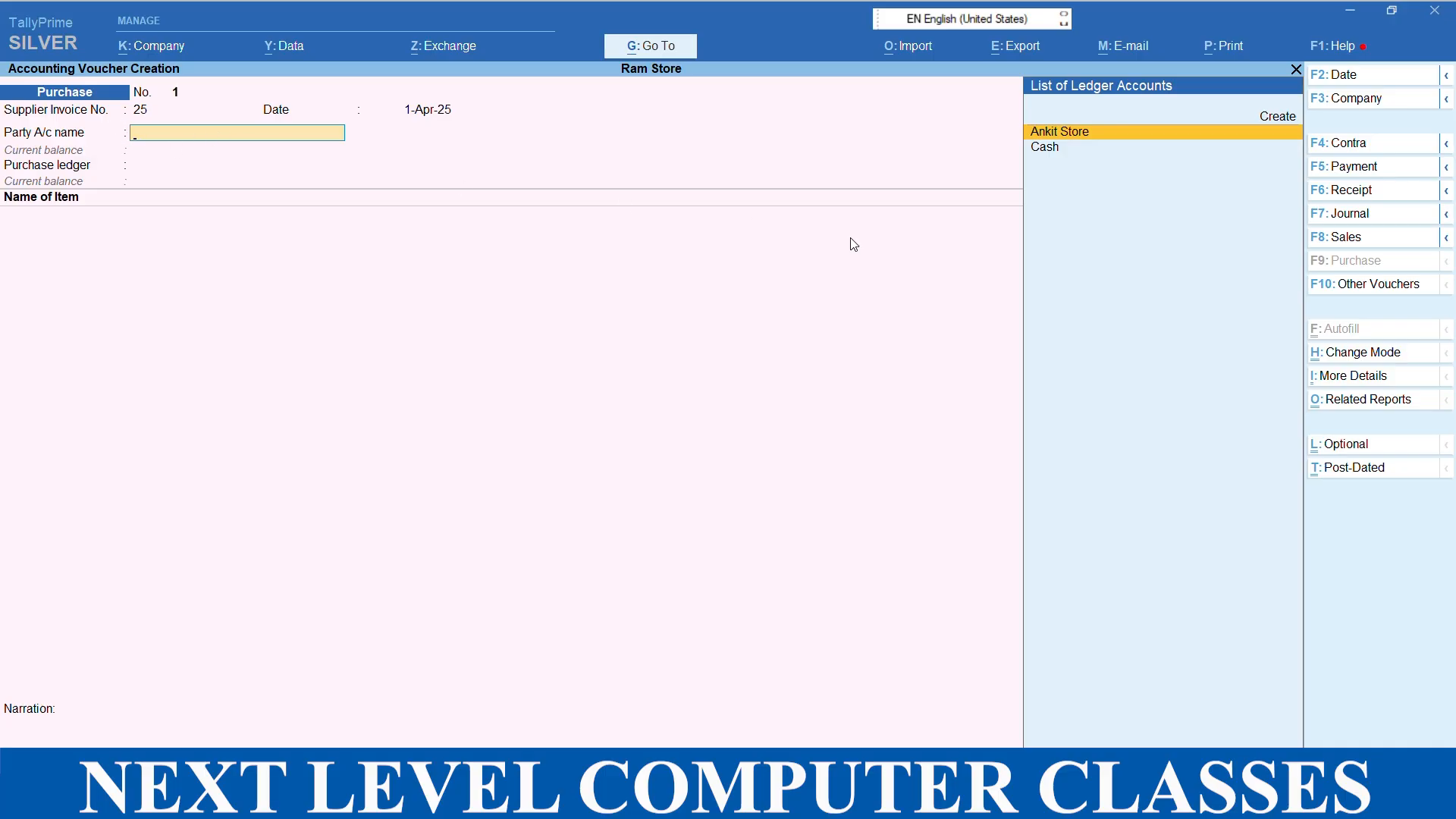
{"action": "left_click", "coordinate": [1091, 135]}
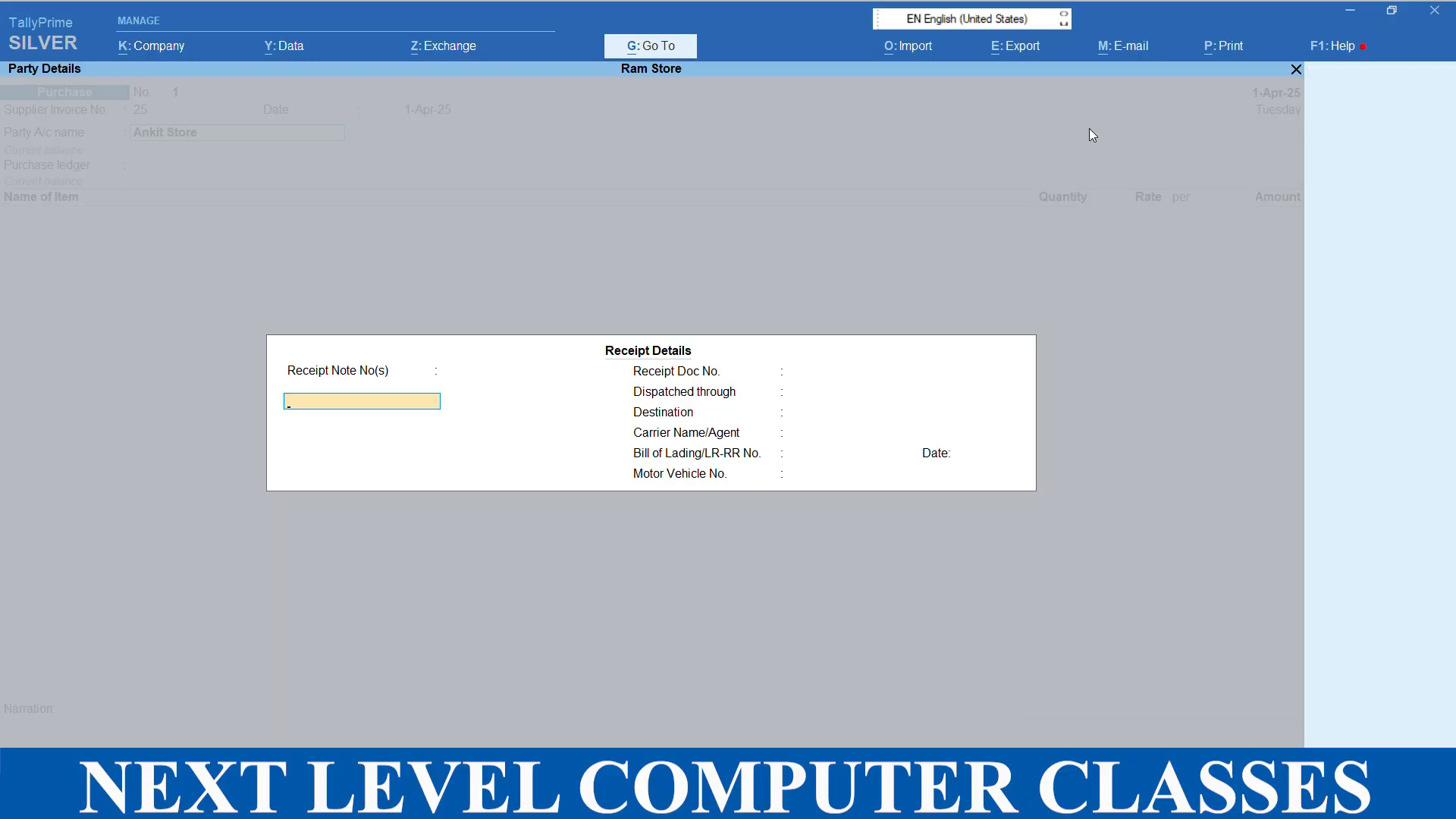
Step: Leave the receipt details blank, accept the default party details for Ankit Store, and choose Purchase as the purchase ledger
{"action": "key", "text": "Return"}
{"action": "key", "text": "Return"}
{"action": "key", "text": "Return"}
{"action": "key", "text": "Return"}
{"action": "key", "text": "Return"}
{"action": "key", "text": "Return"}
{"action": "key", "text": "Return"}
{"action": "key", "text": "Return"}
{"action": "key", "text": "Return"}
{"action": "key", "text": "Return"}
{"action": "key", "text": "Return"}
{"action": "key", "text": "Return"}
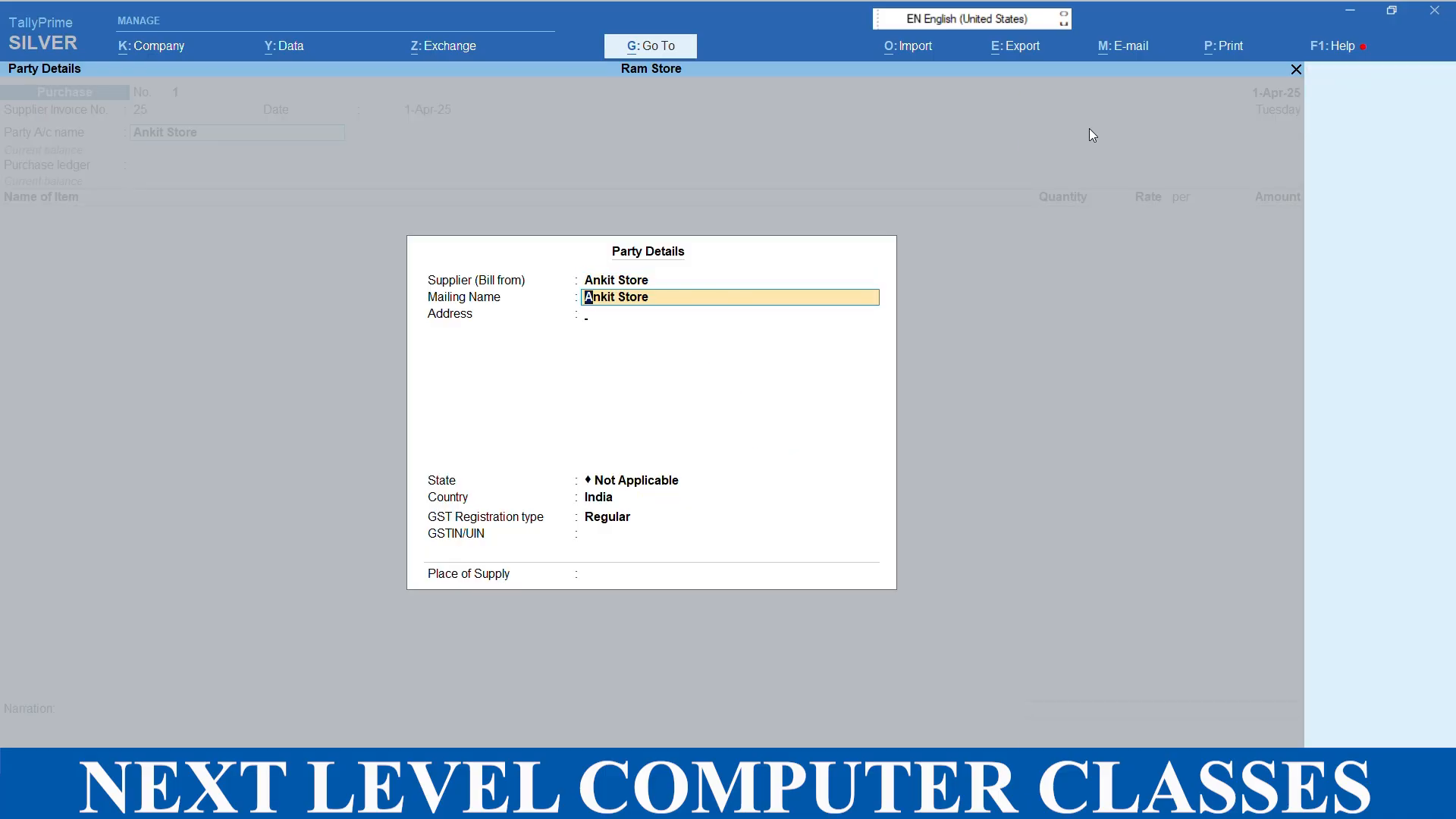
{"action": "key", "text": "Return"}
{"action": "key", "text": "Return"}
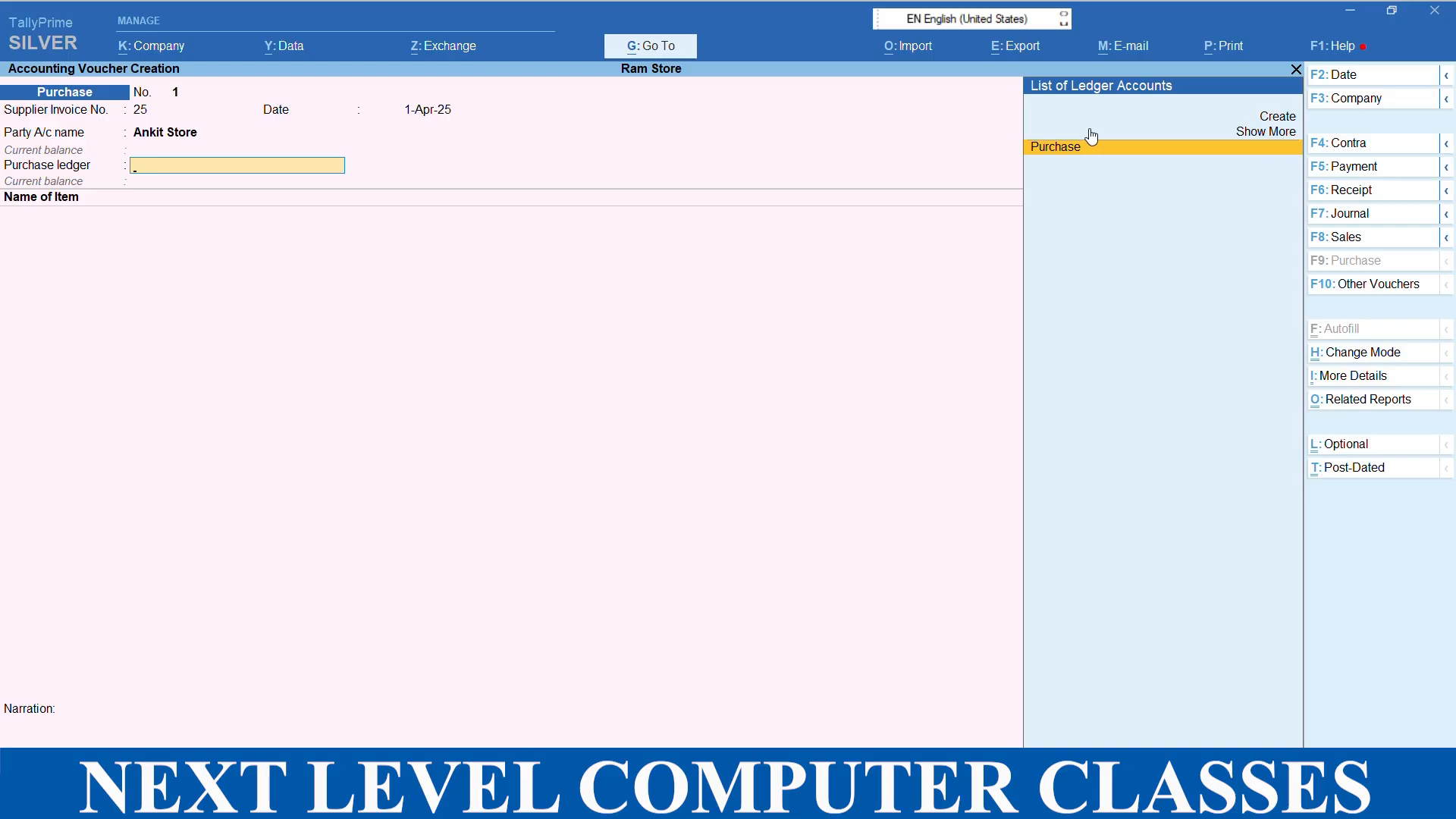
{"action": "left_click", "coordinate": [1084, 155]}
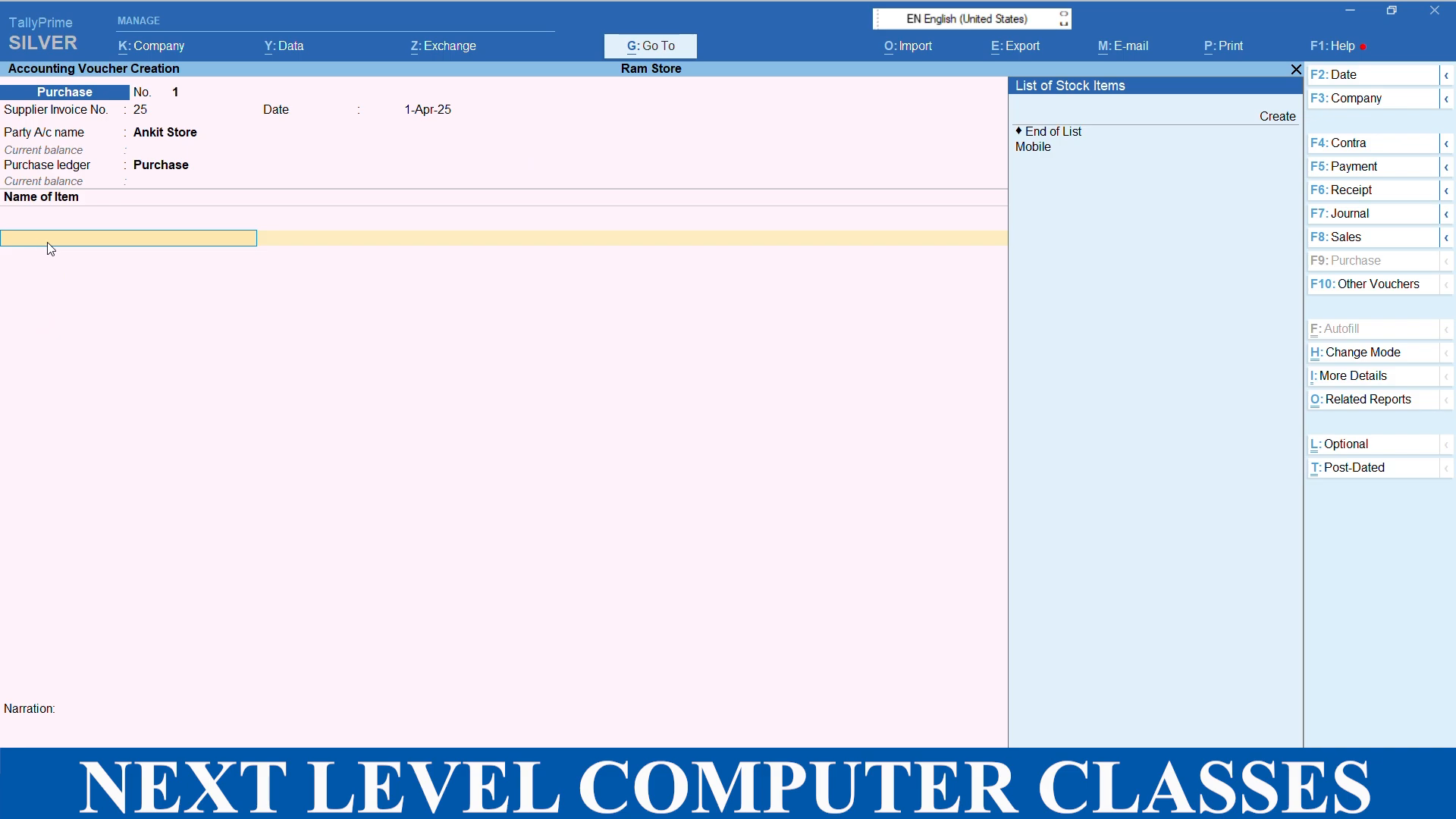
Step: Add the Mobile item to the purchase and allocate 100 pcs to the Bhopal godown at a rate of 8000
{"action": "left_click", "coordinate": [1039, 149]}
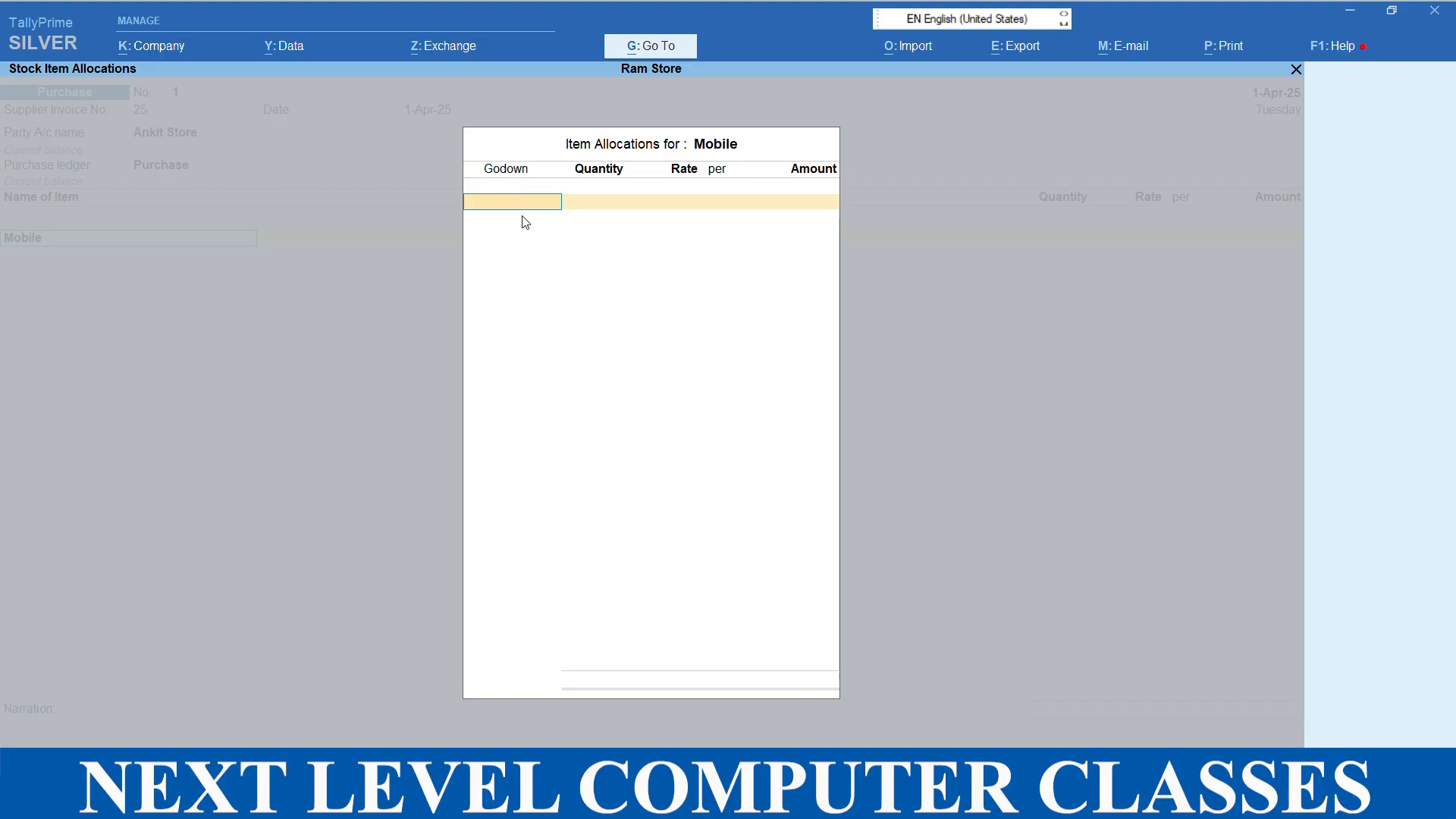
{"action": "key", "text": "space"}
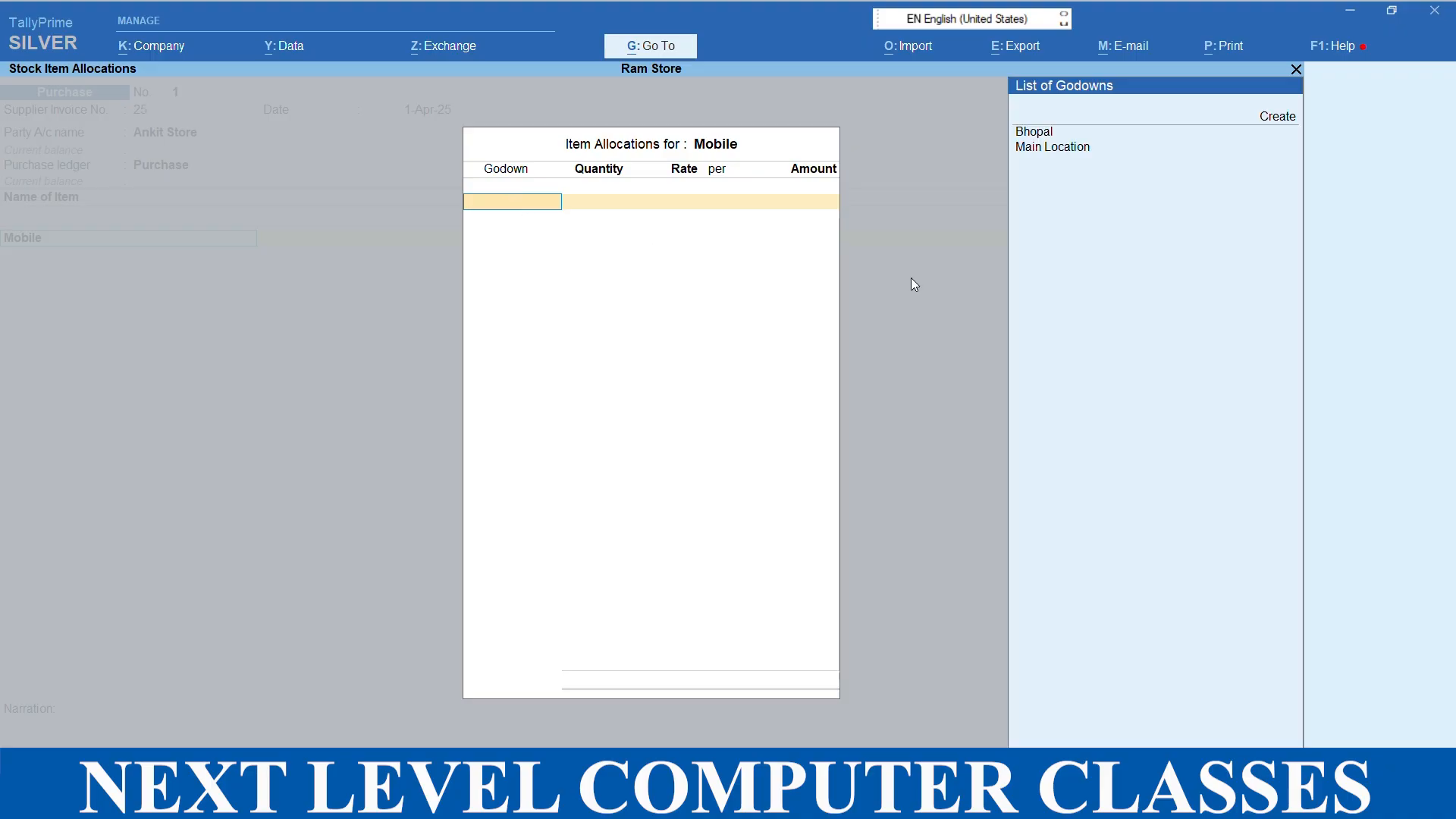
{"action": "left_click", "coordinate": [1064, 133]}
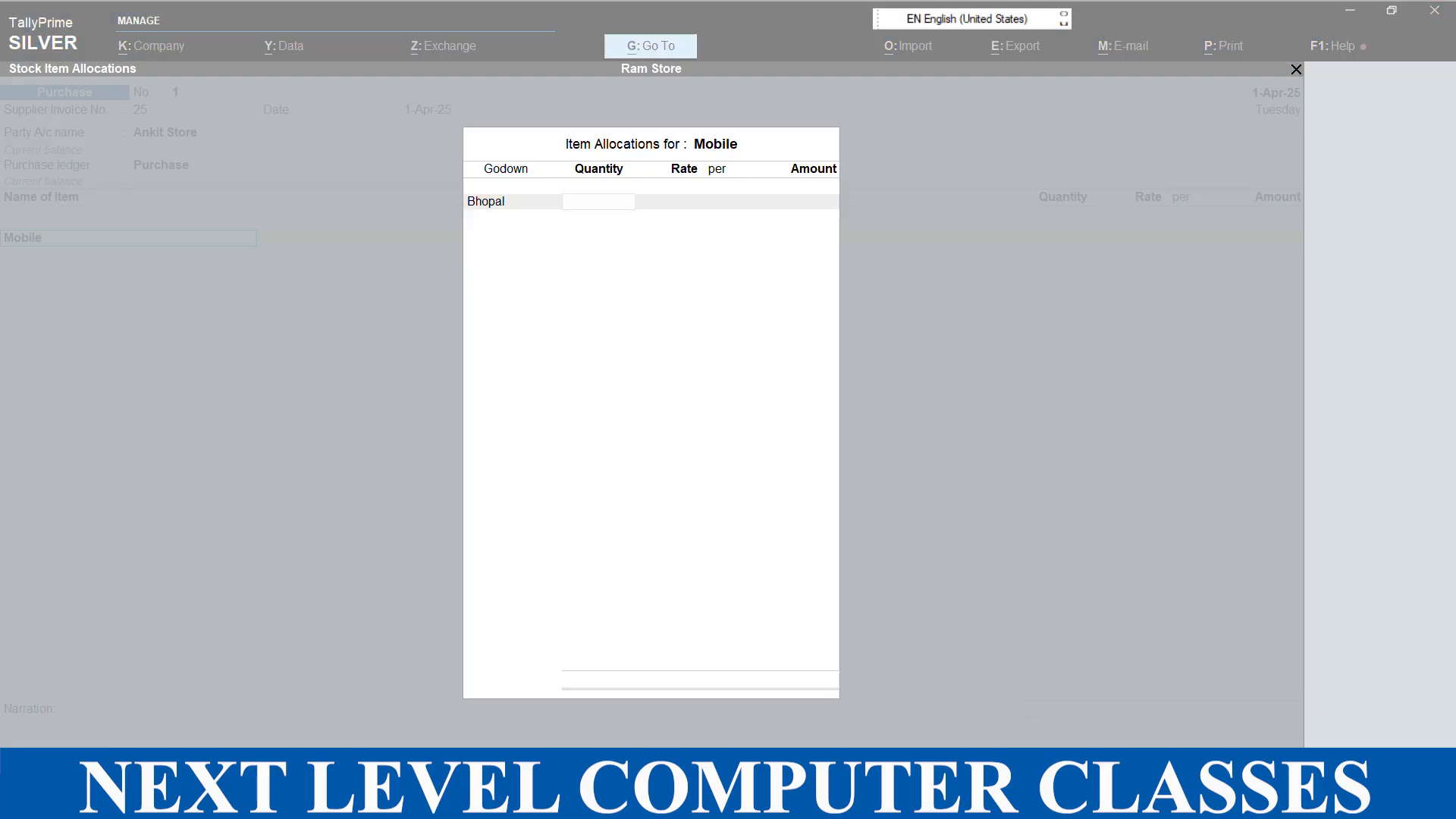
{"action": "key", "text": "alt+Tab"}
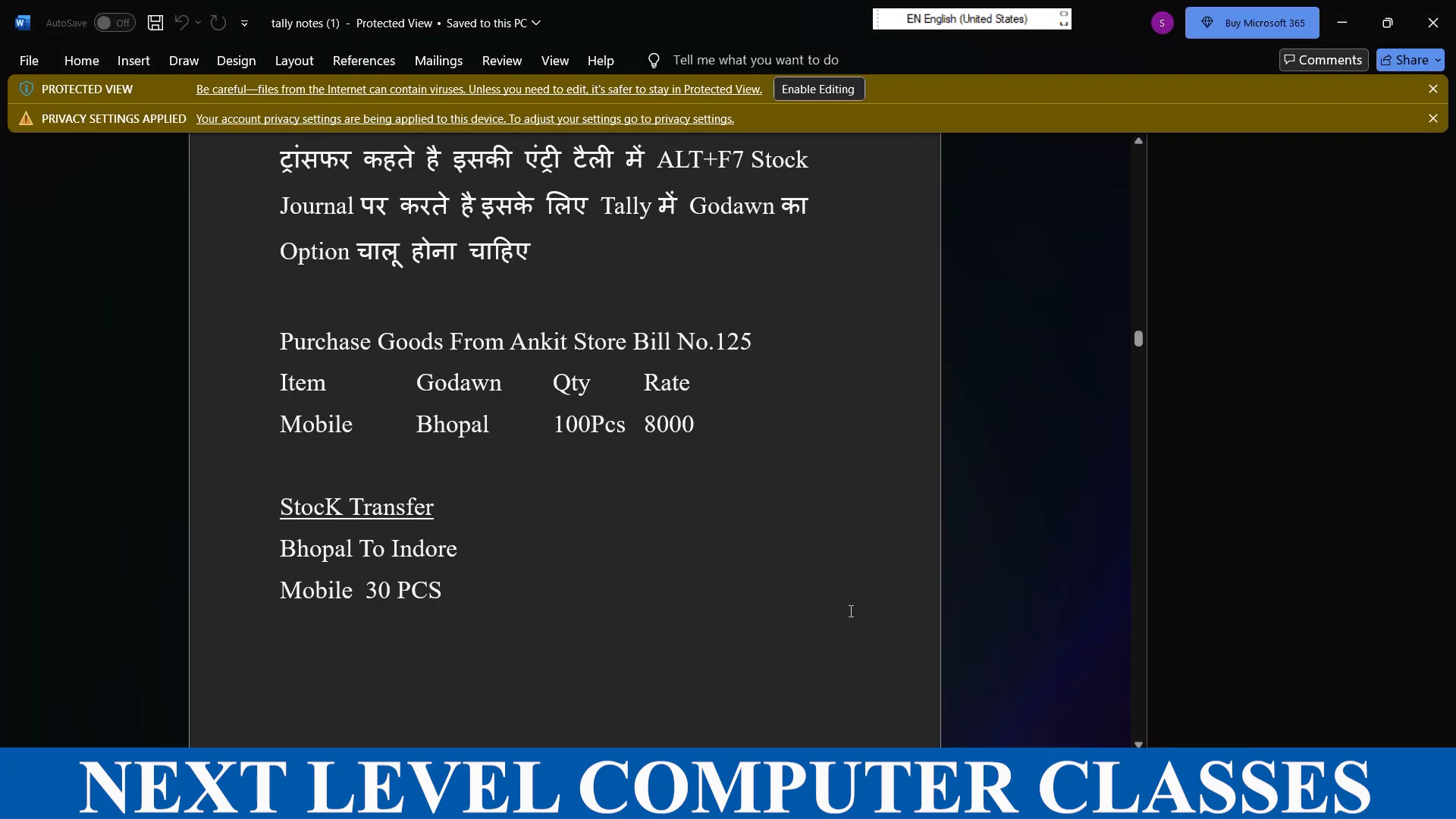
{"action": "key", "text": "alt+Tab"}
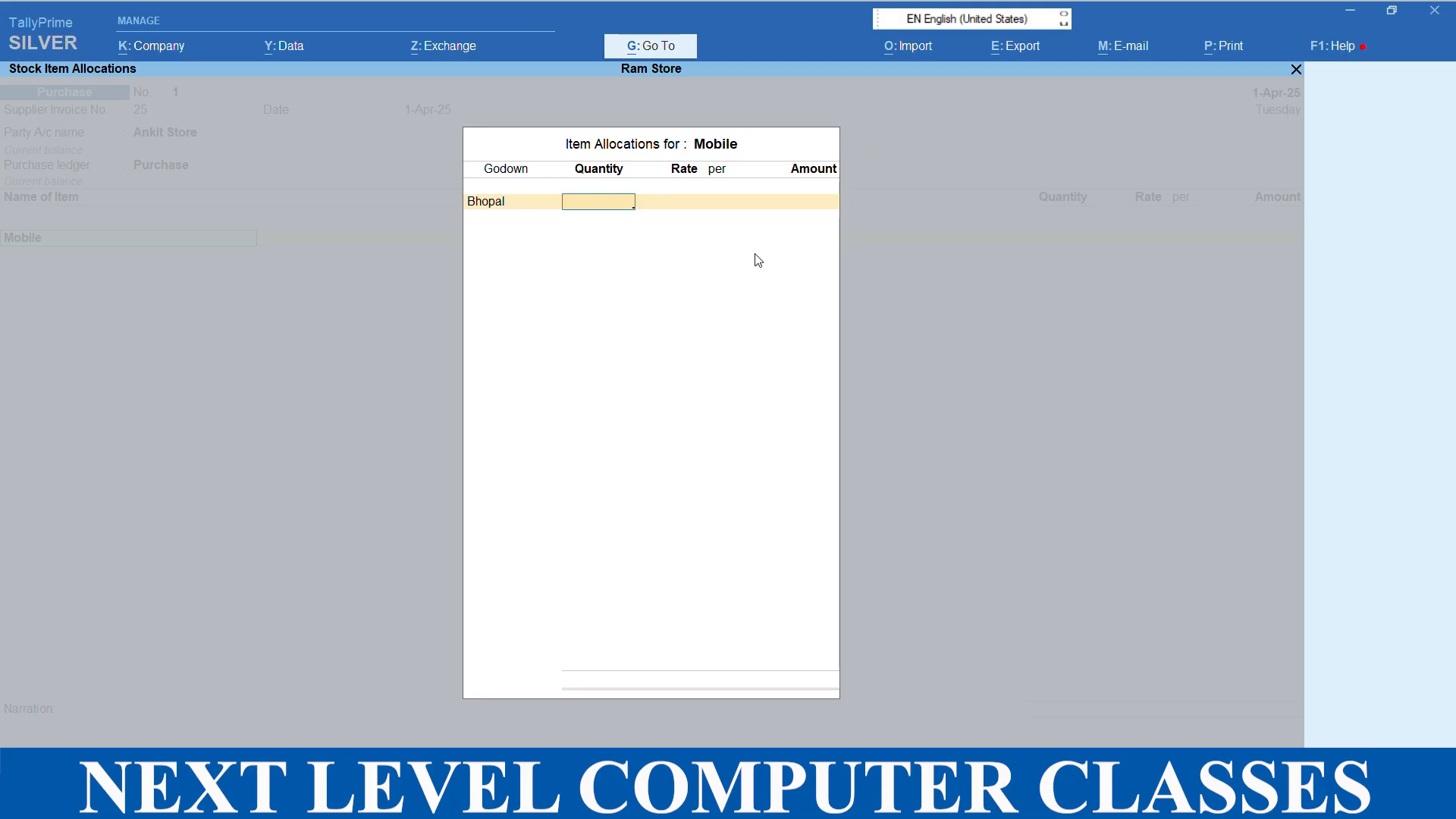
{"action": "type", "text": "00"}
{"action": "key", "text": "Return"}
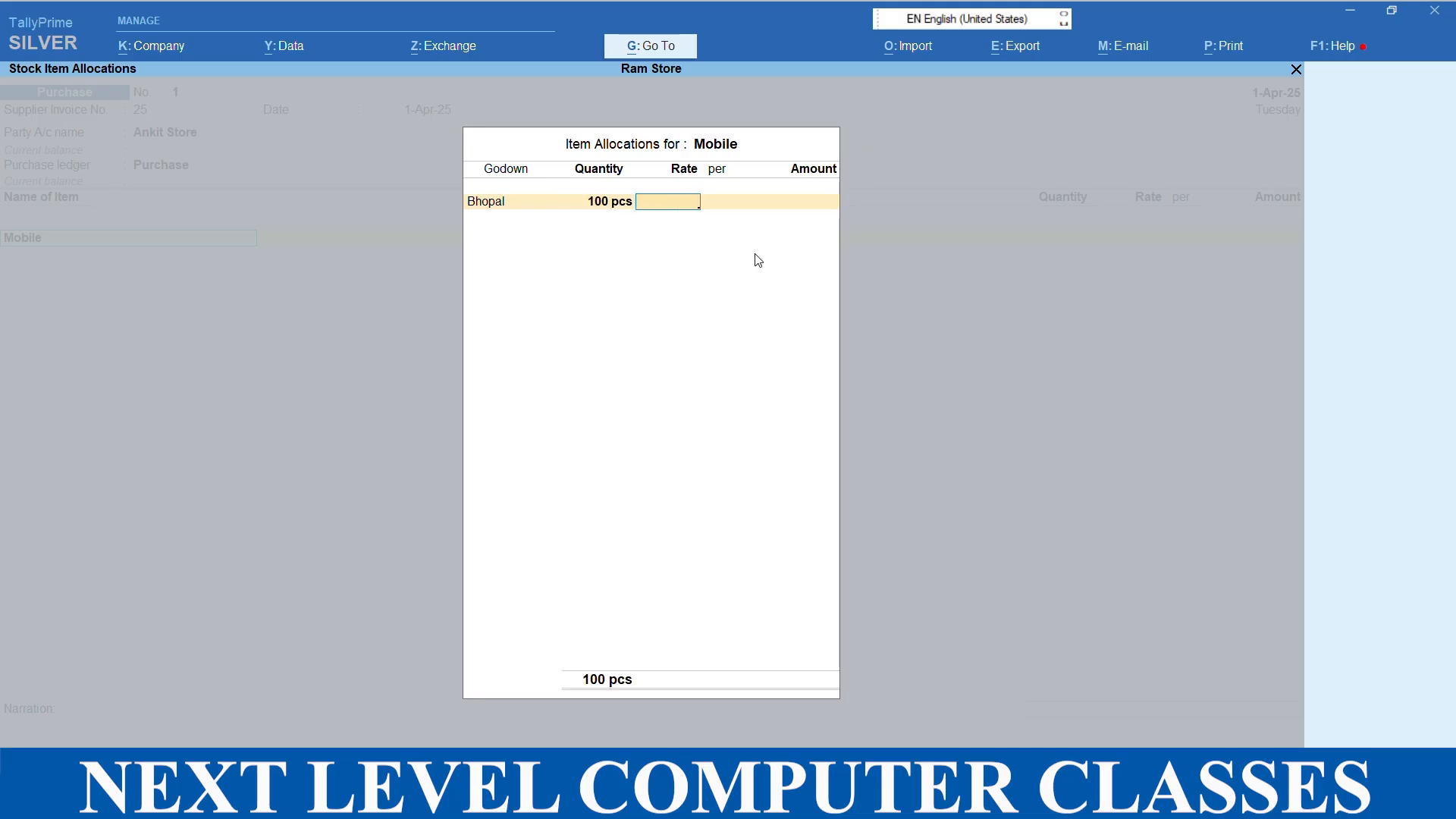
{"action": "type", "text": "8000"}
{"action": "key", "text": "Return"}
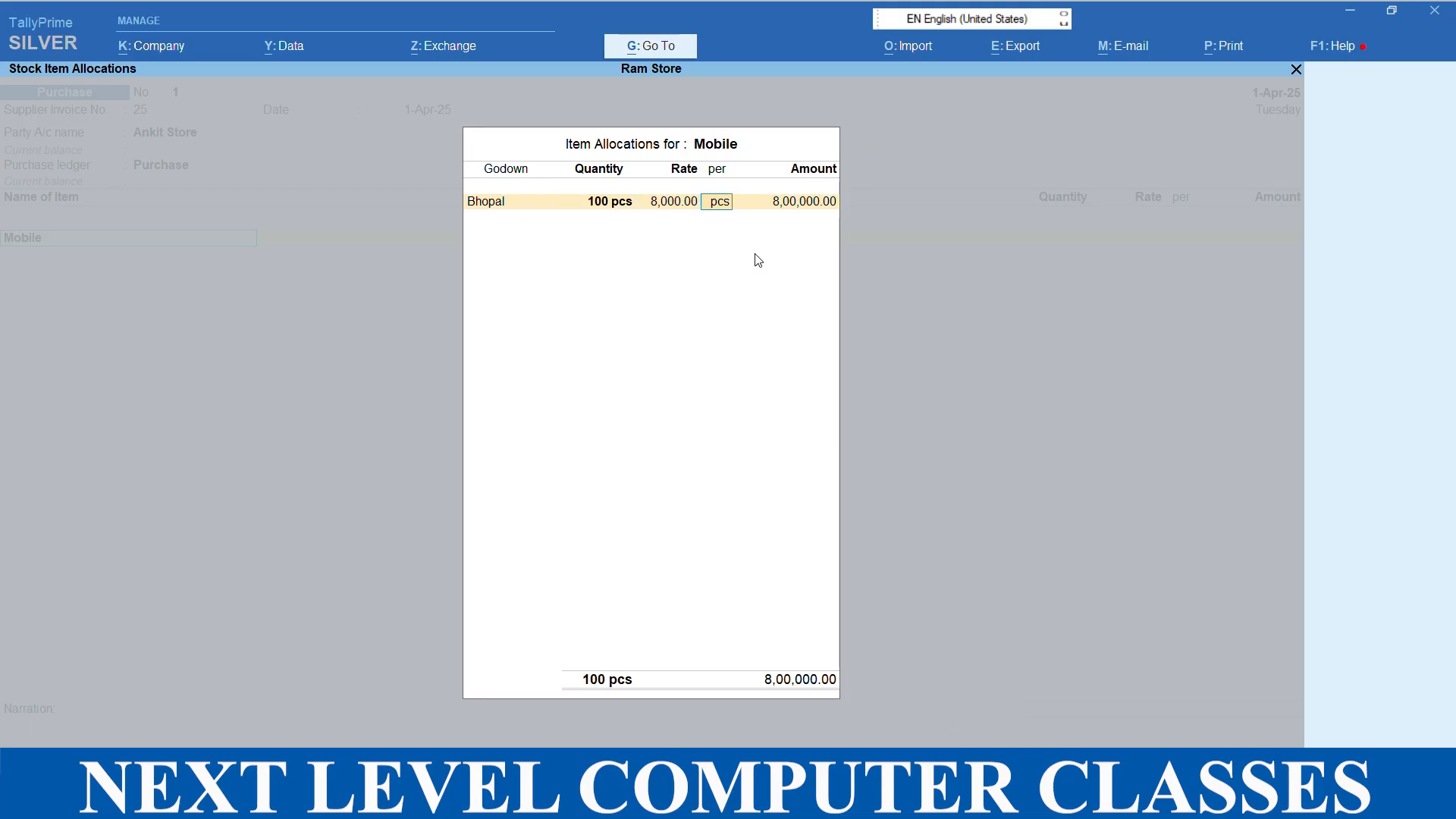
Step: Finish the Mobile allocation, set Provide GST/e-Way Bill details to No, leave the narration blank and save the purchase voucher
{"action": "key", "text": "Return"}
{"action": "key", "text": "Return"}
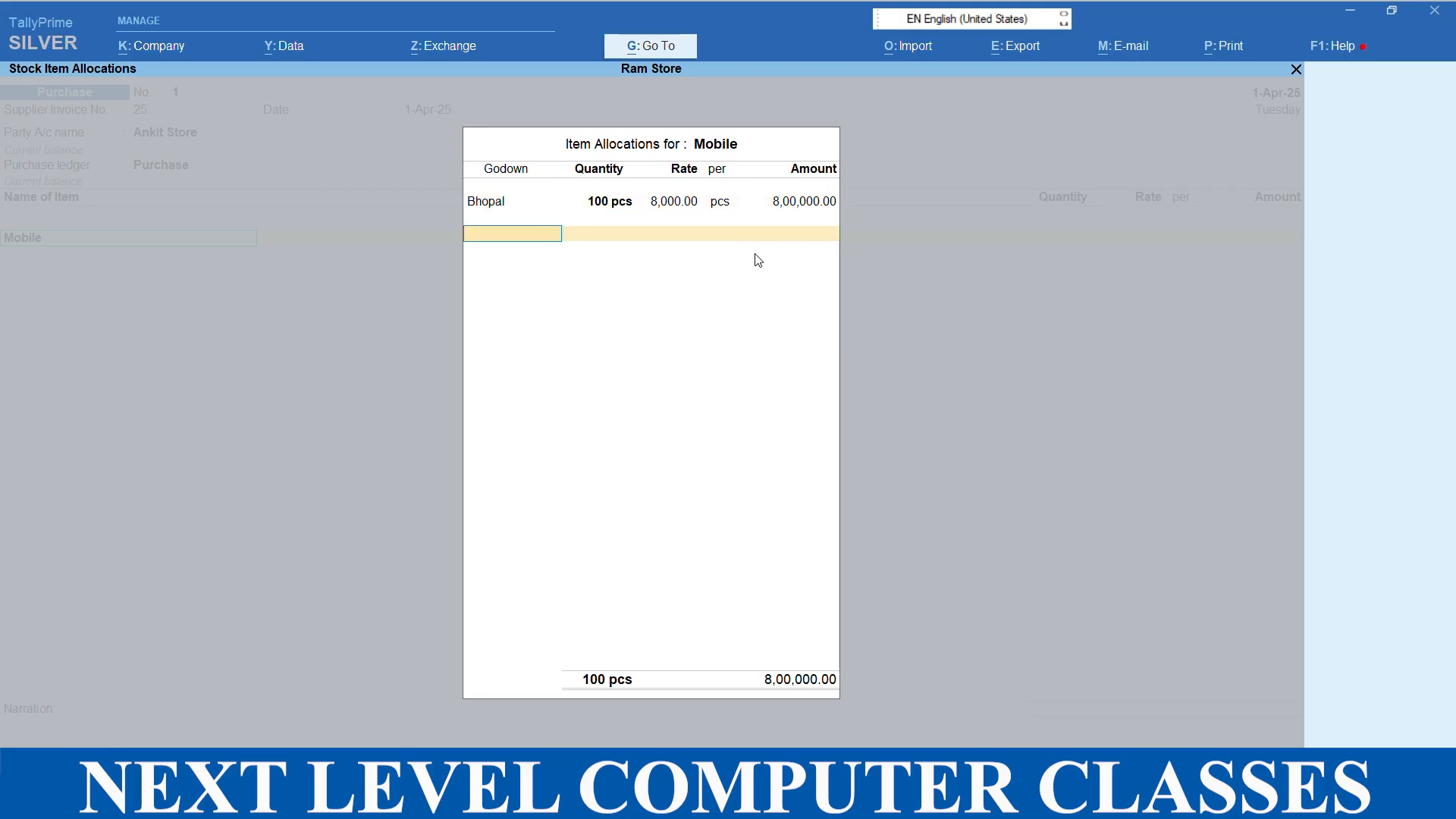
{"action": "key", "text": "Return"}
{"action": "key", "text": "Return"}
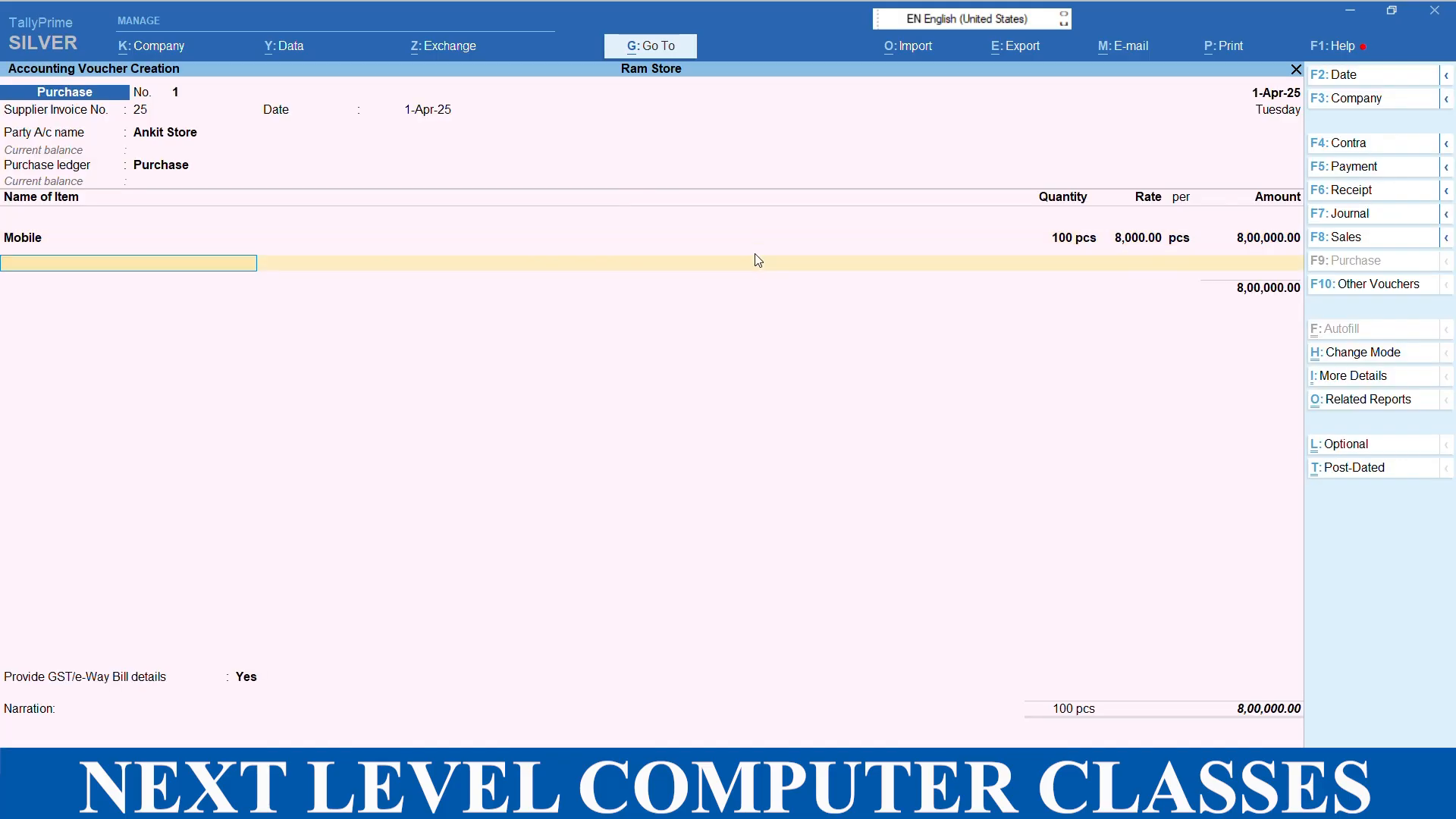
{"action": "key", "text": "Return"}
{"action": "key", "text": "Up"}
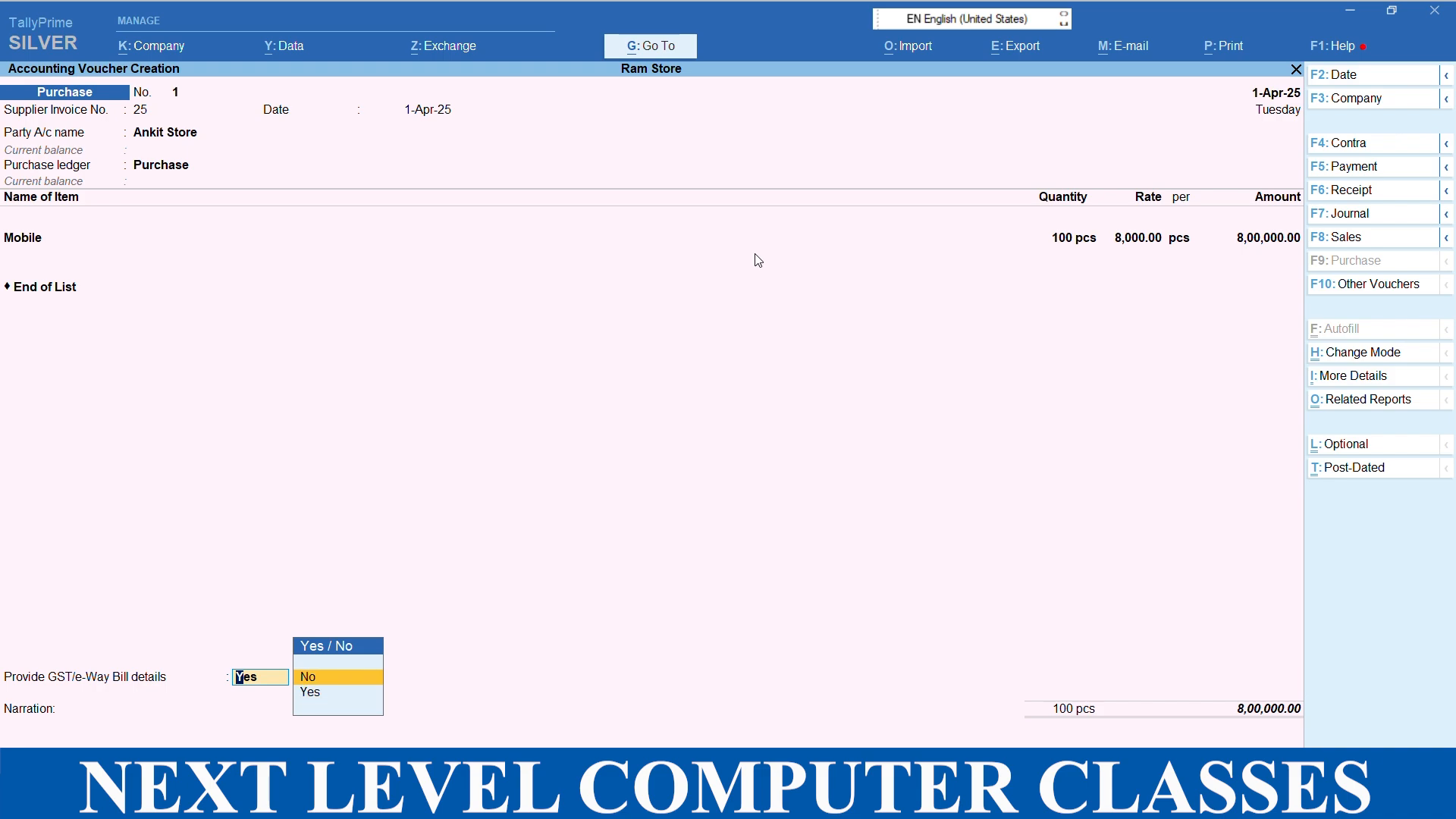
{"action": "key", "text": "Return"}
{"action": "key", "text": "Return"}
{"action": "key", "text": "Return"}
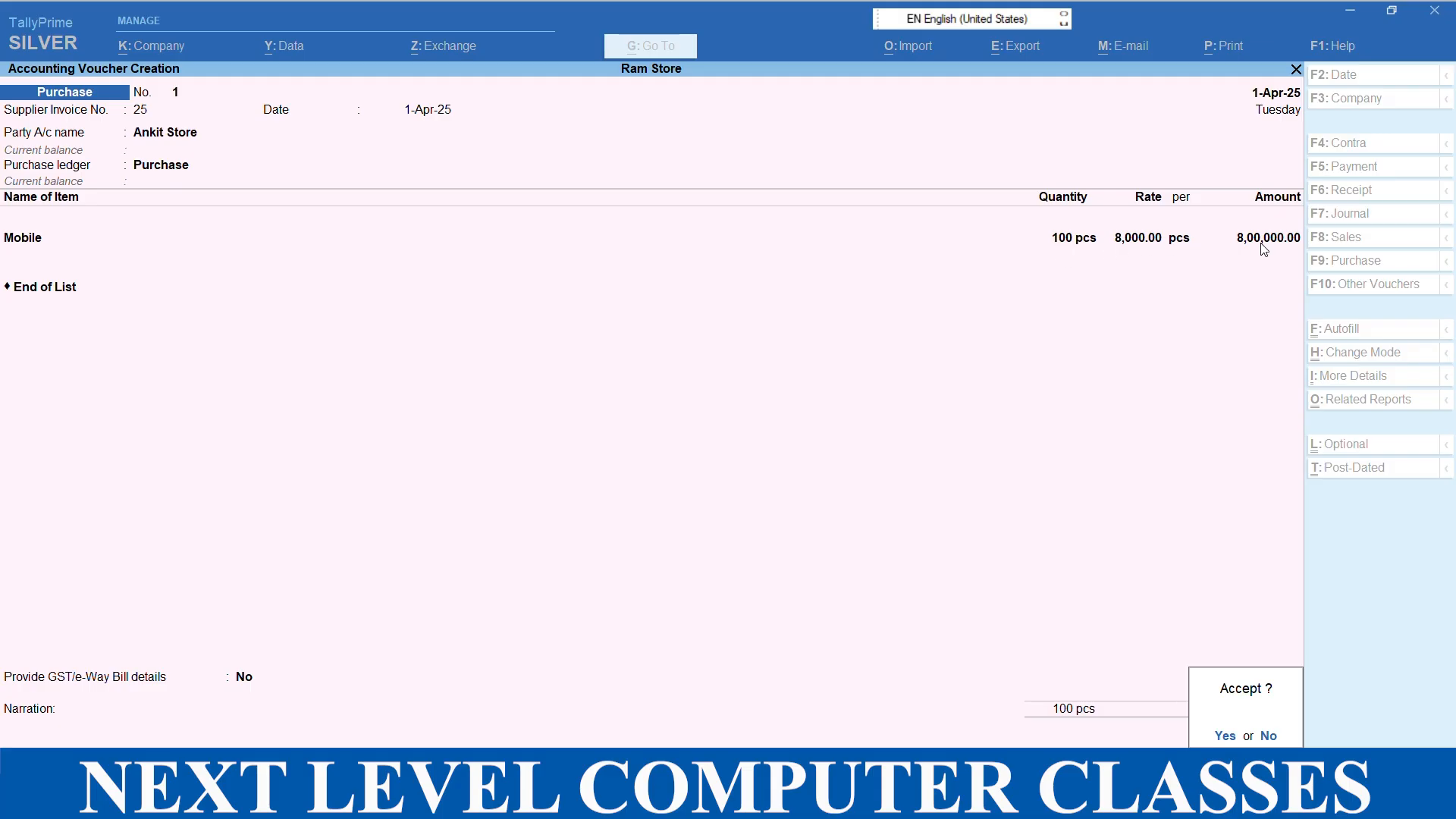
{"action": "key", "text": "Return"}
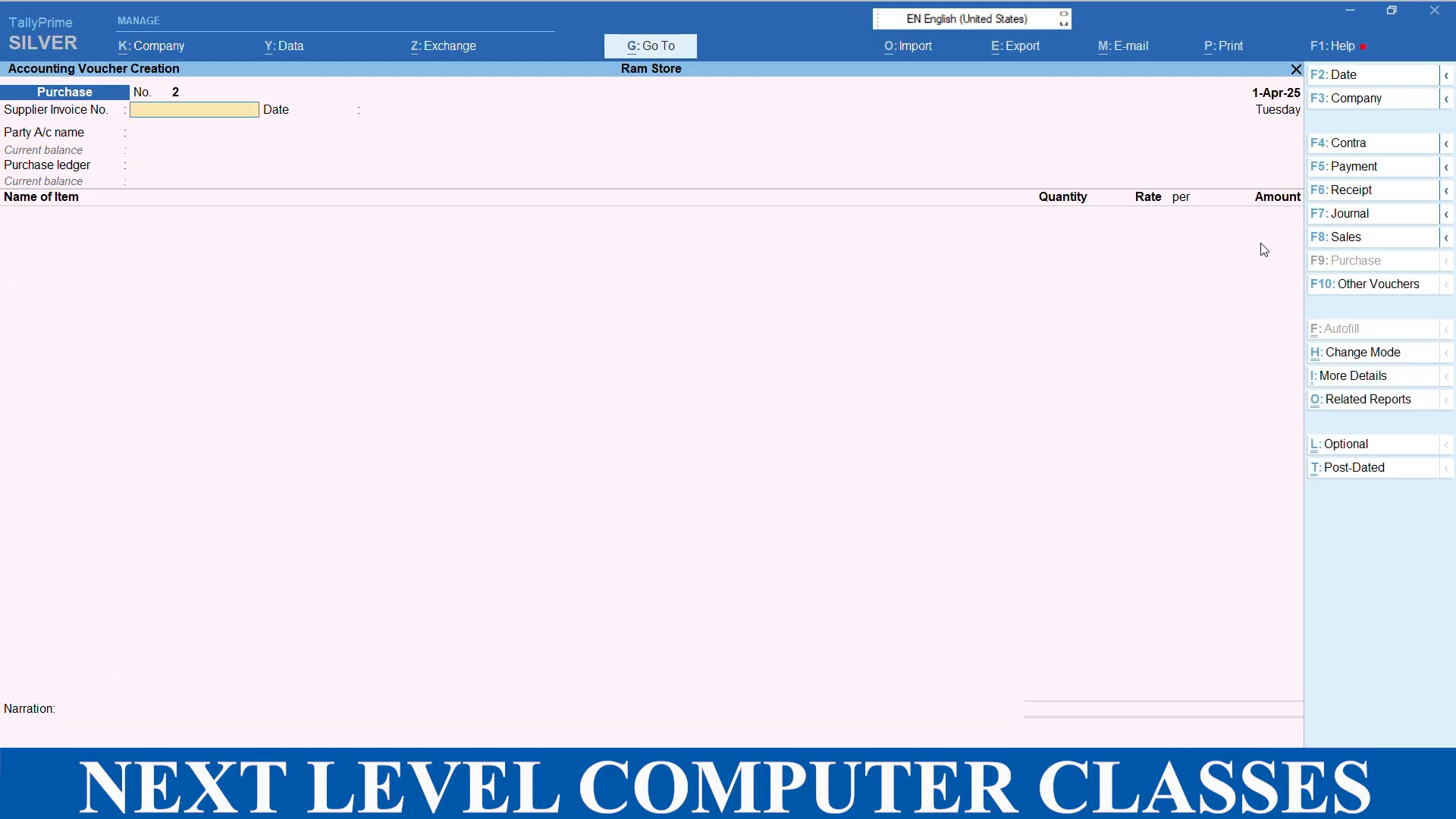
Step: Check the stock transfer details in the Word notes, return to TallyPrime and open a Stock Journal voucher
{"action": "key", "text": "alt+Tab"}
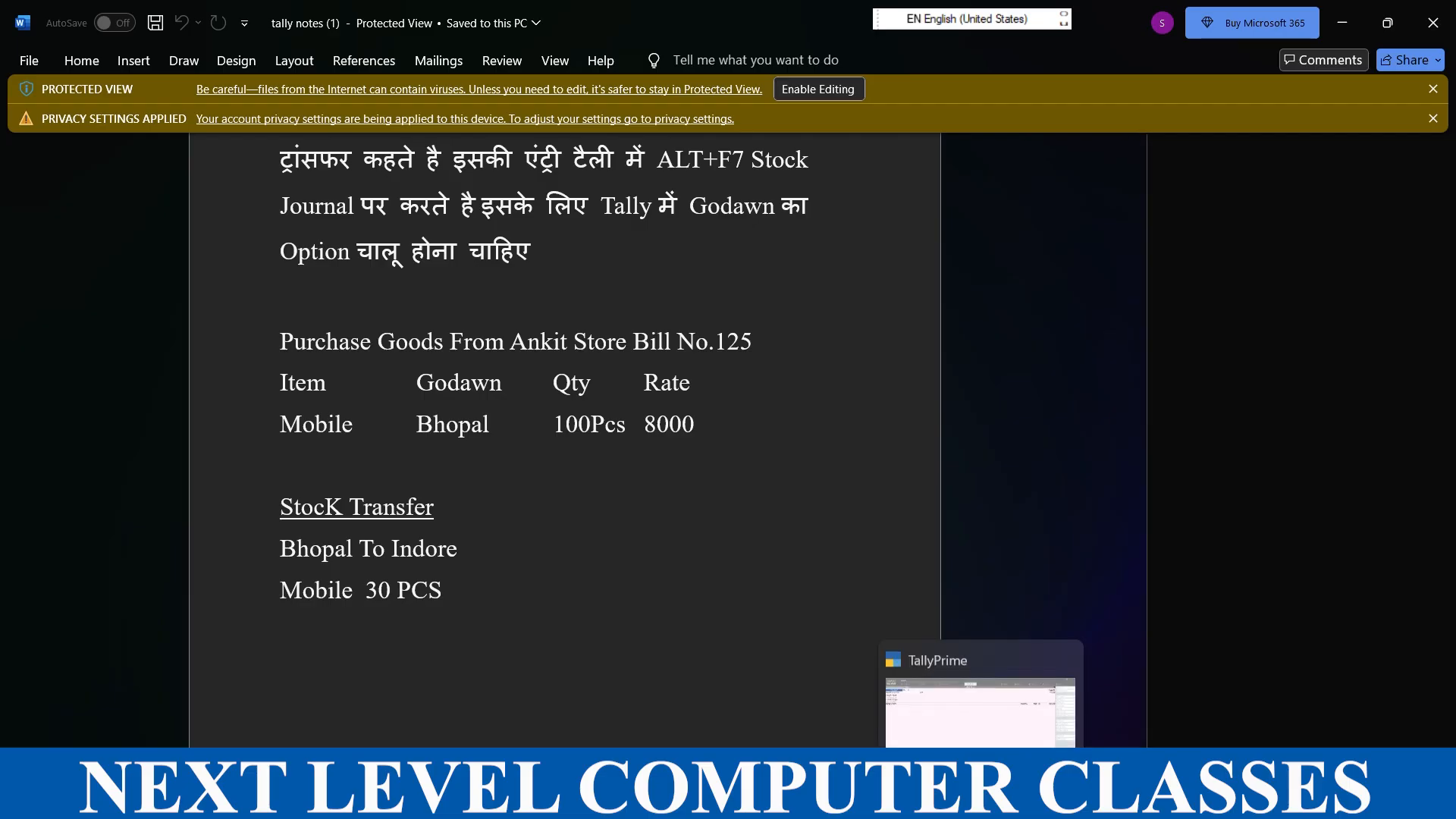
{"action": "left_click", "coordinate": [982, 694]}
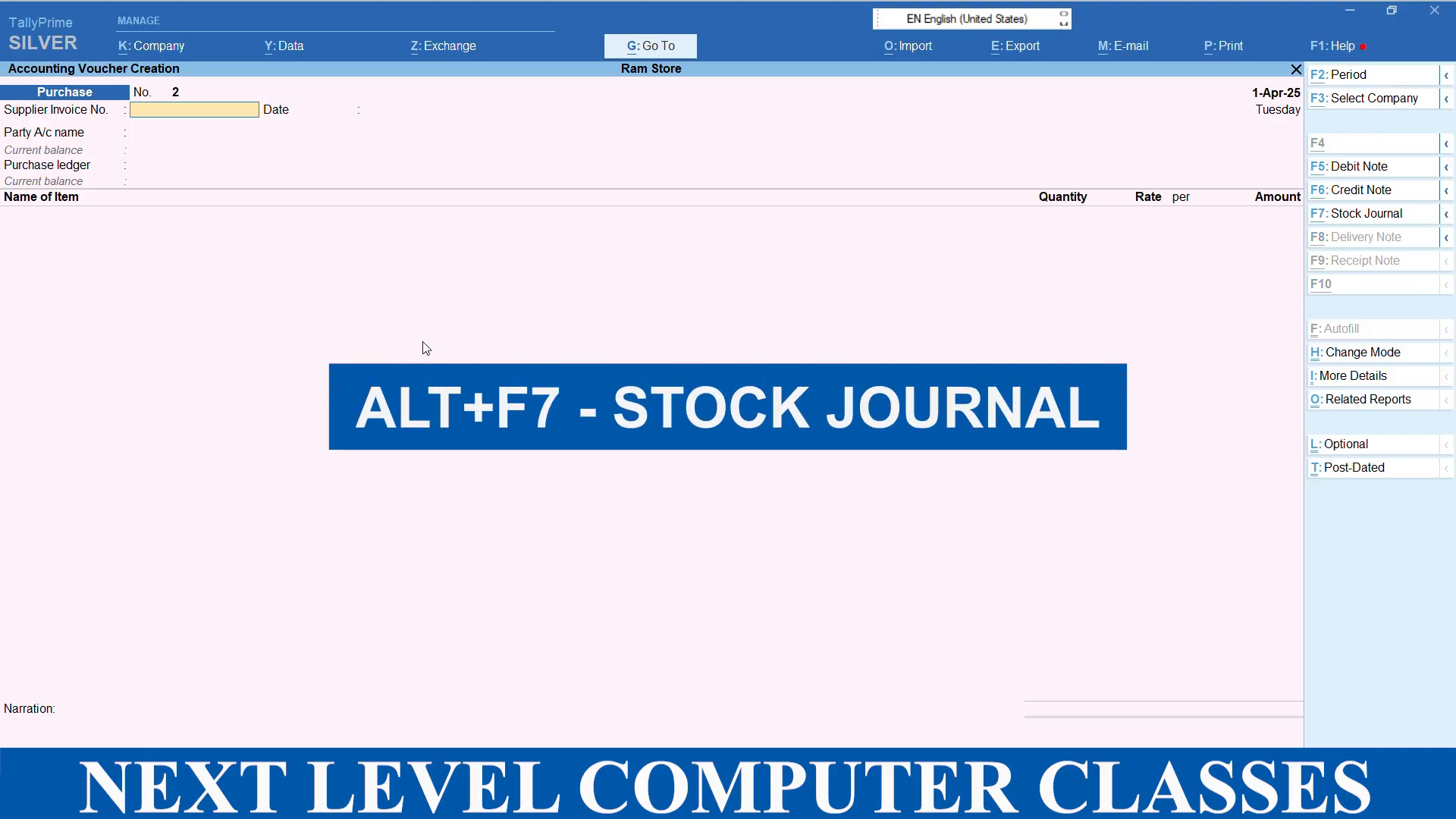
{"action": "key", "text": "alt+F7"}
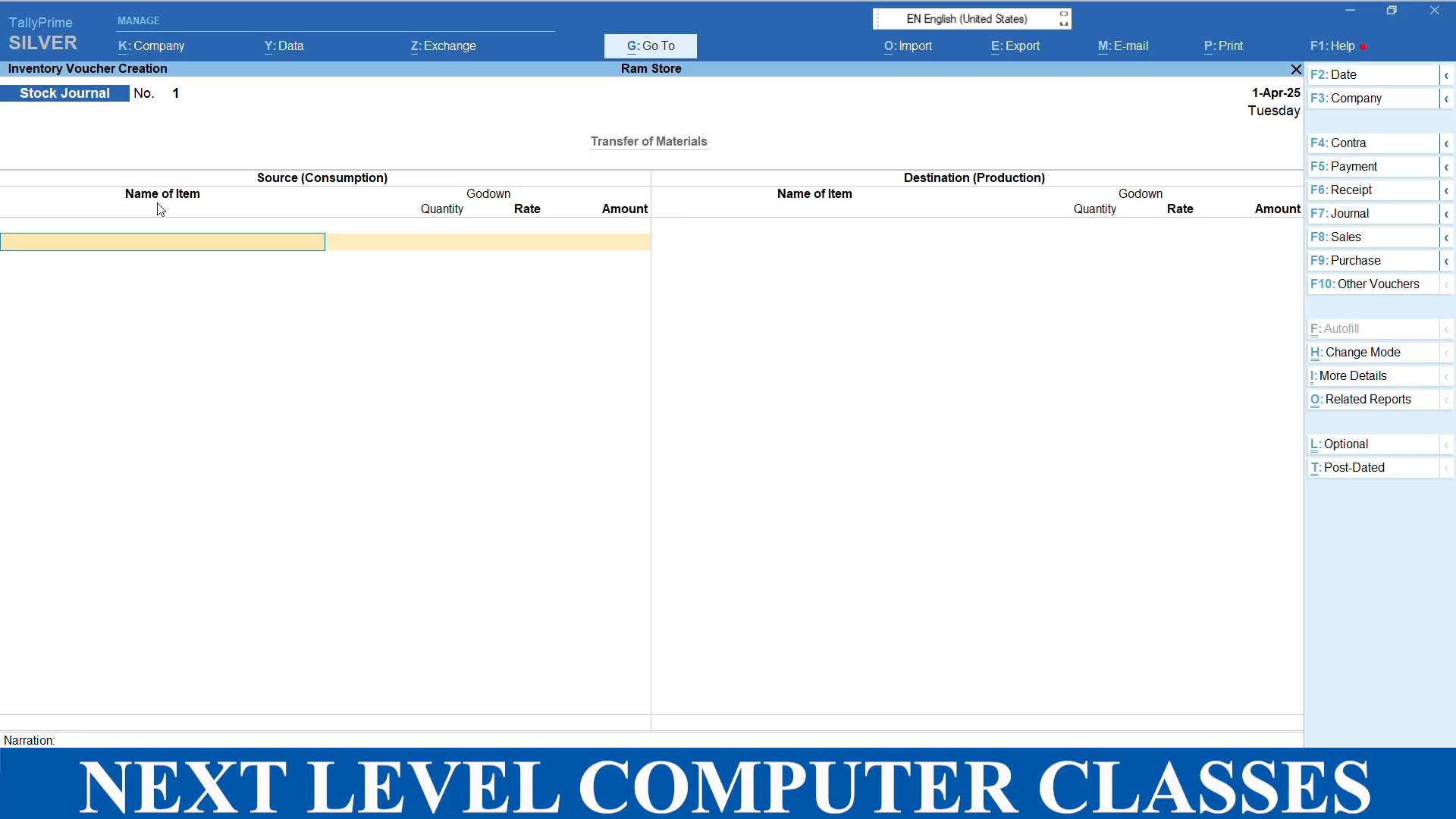
Step: Enter Mobile as the source item from the Bhopal godown with 20 pcs at the default rate, and finish the source list
{"action": "left_click", "coordinate": [180, 250]}
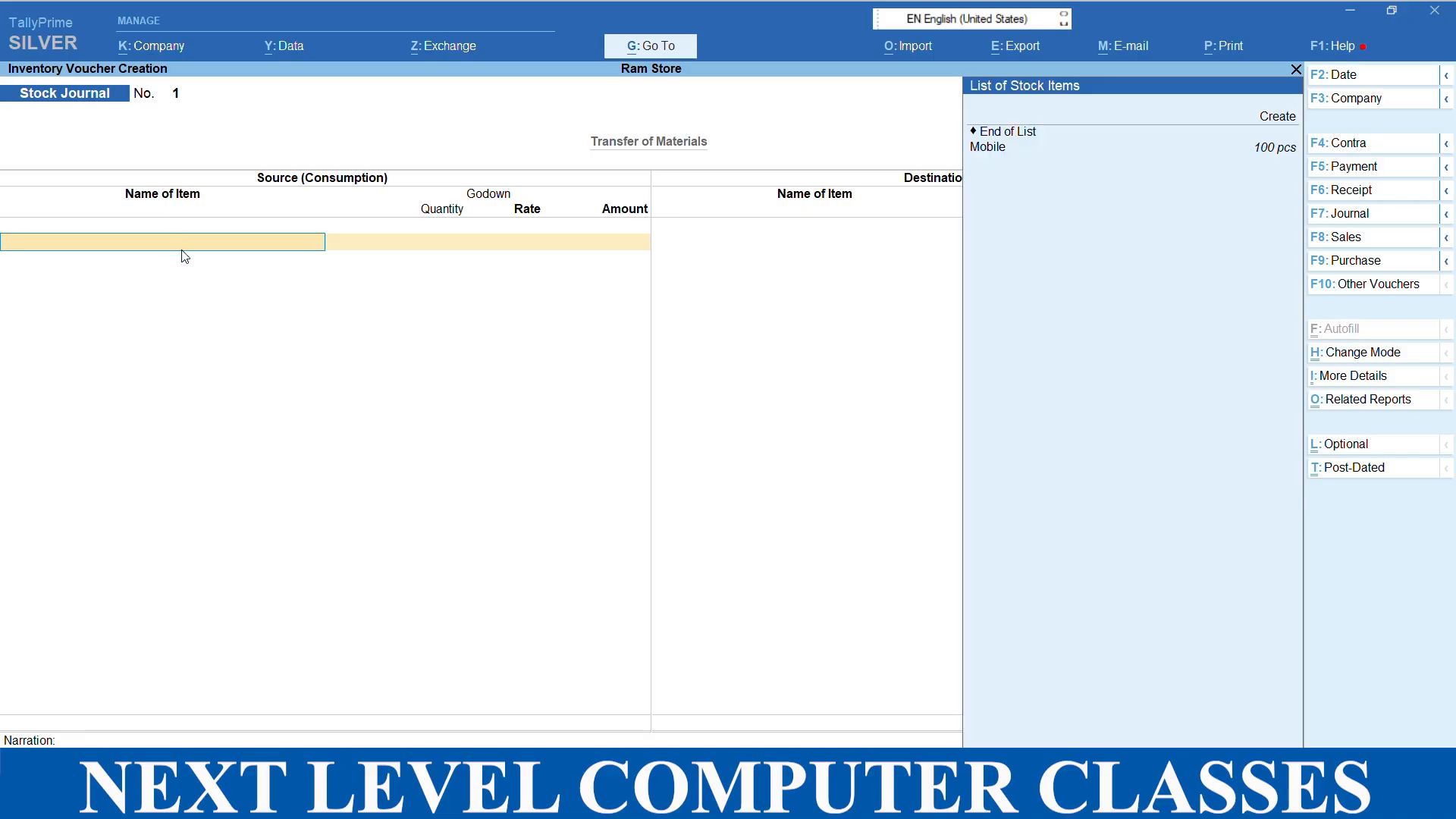
{"action": "key", "text": "Down"}
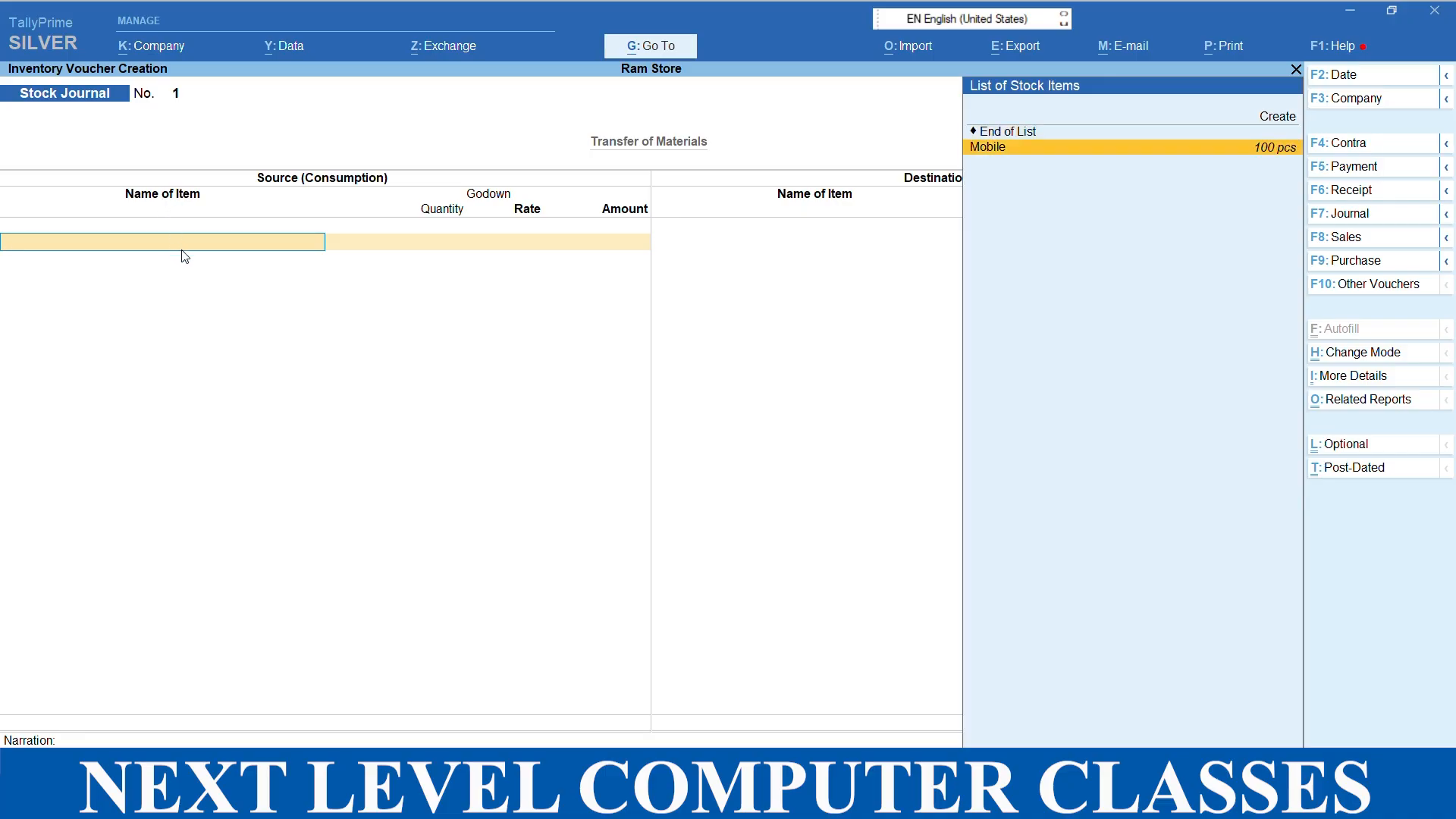
{"action": "key", "text": "Return"}
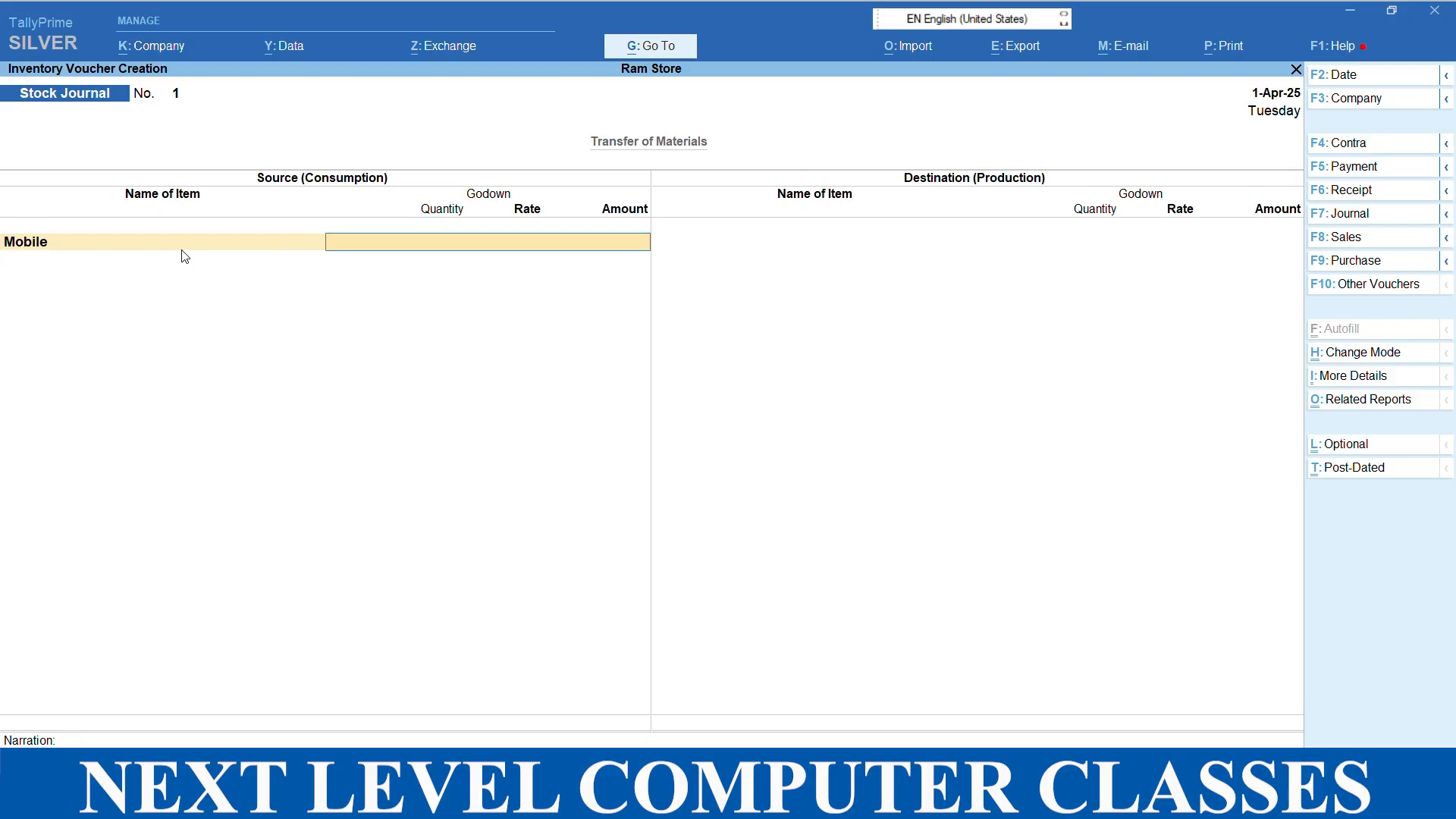
{"action": "type", "text": "B"}
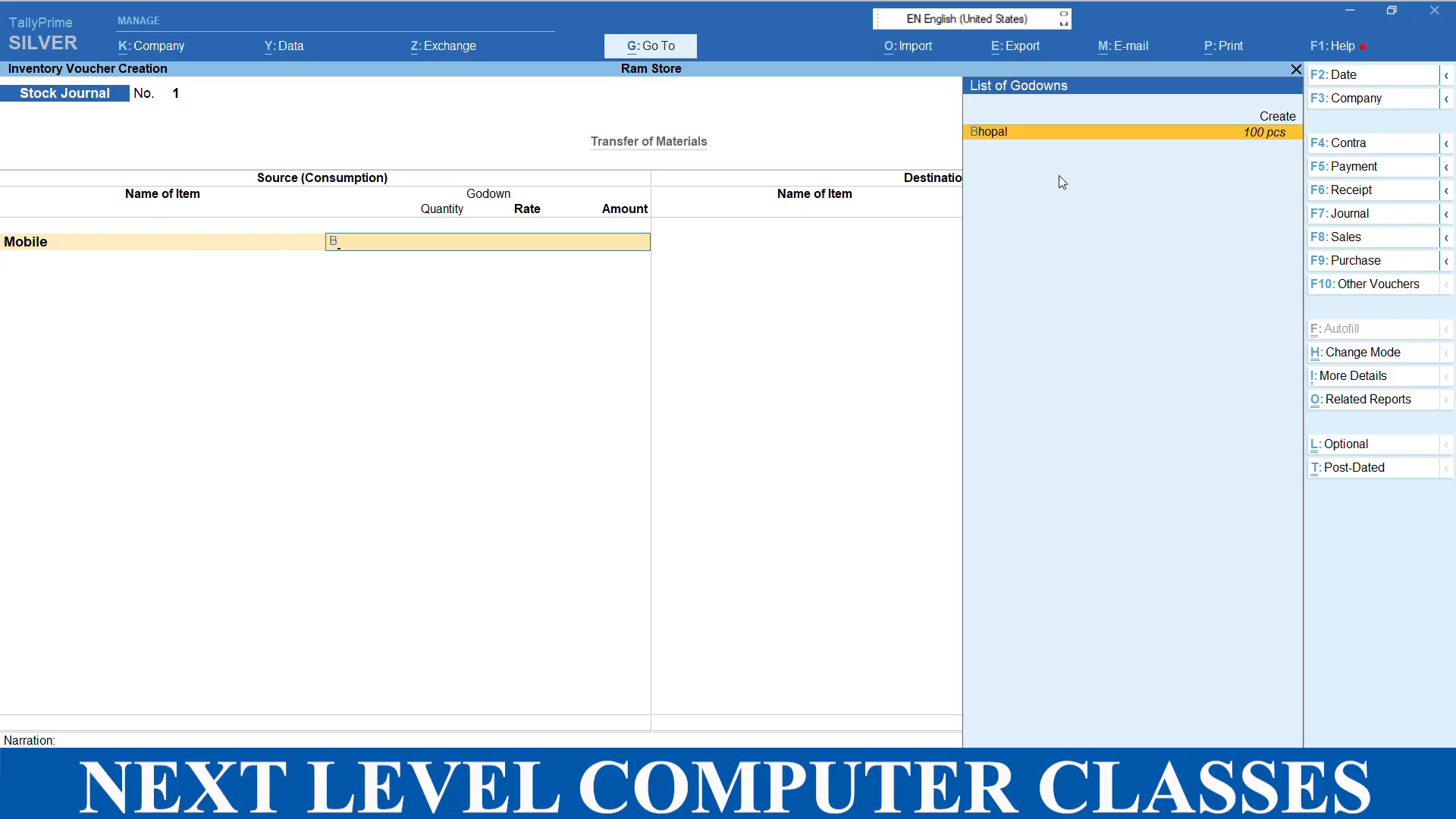
{"action": "left_click", "coordinate": [1278, 138]}
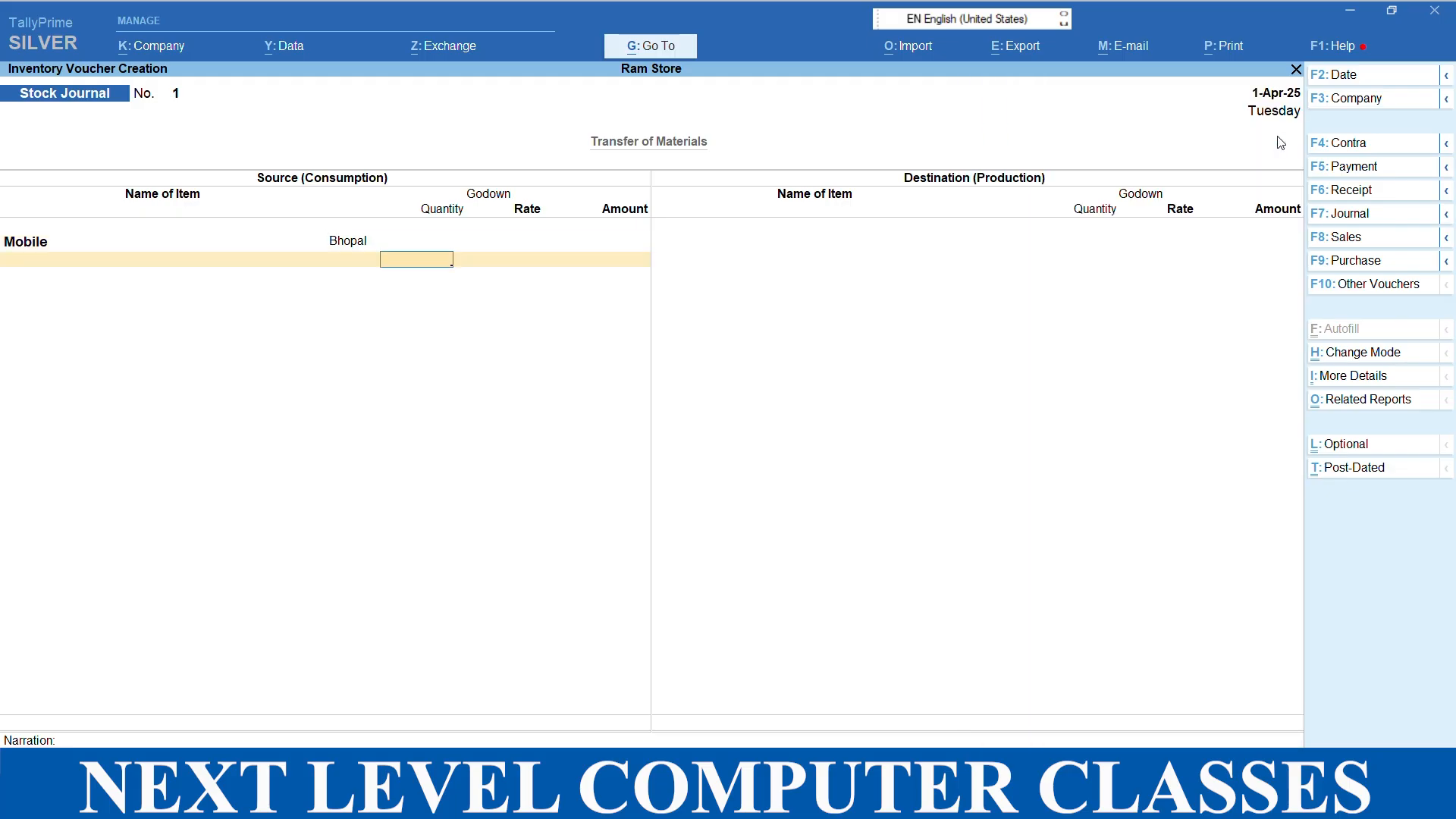
{"action": "type", "text": "20"}
{"action": "key", "text": "Return"}
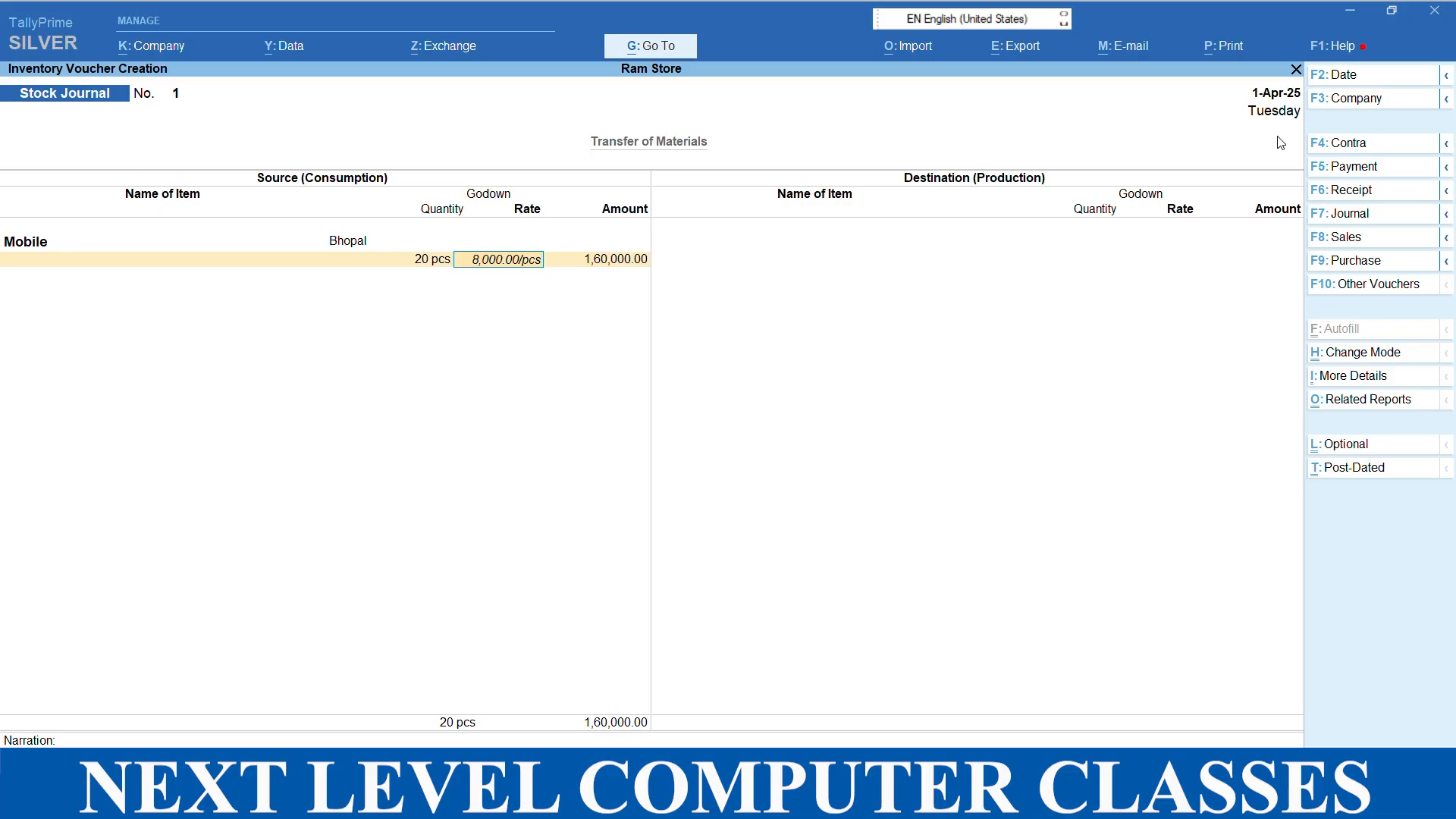
{"action": "key", "text": "Return"}
{"action": "key", "text": "Return"}
{"action": "key", "text": "Return"}
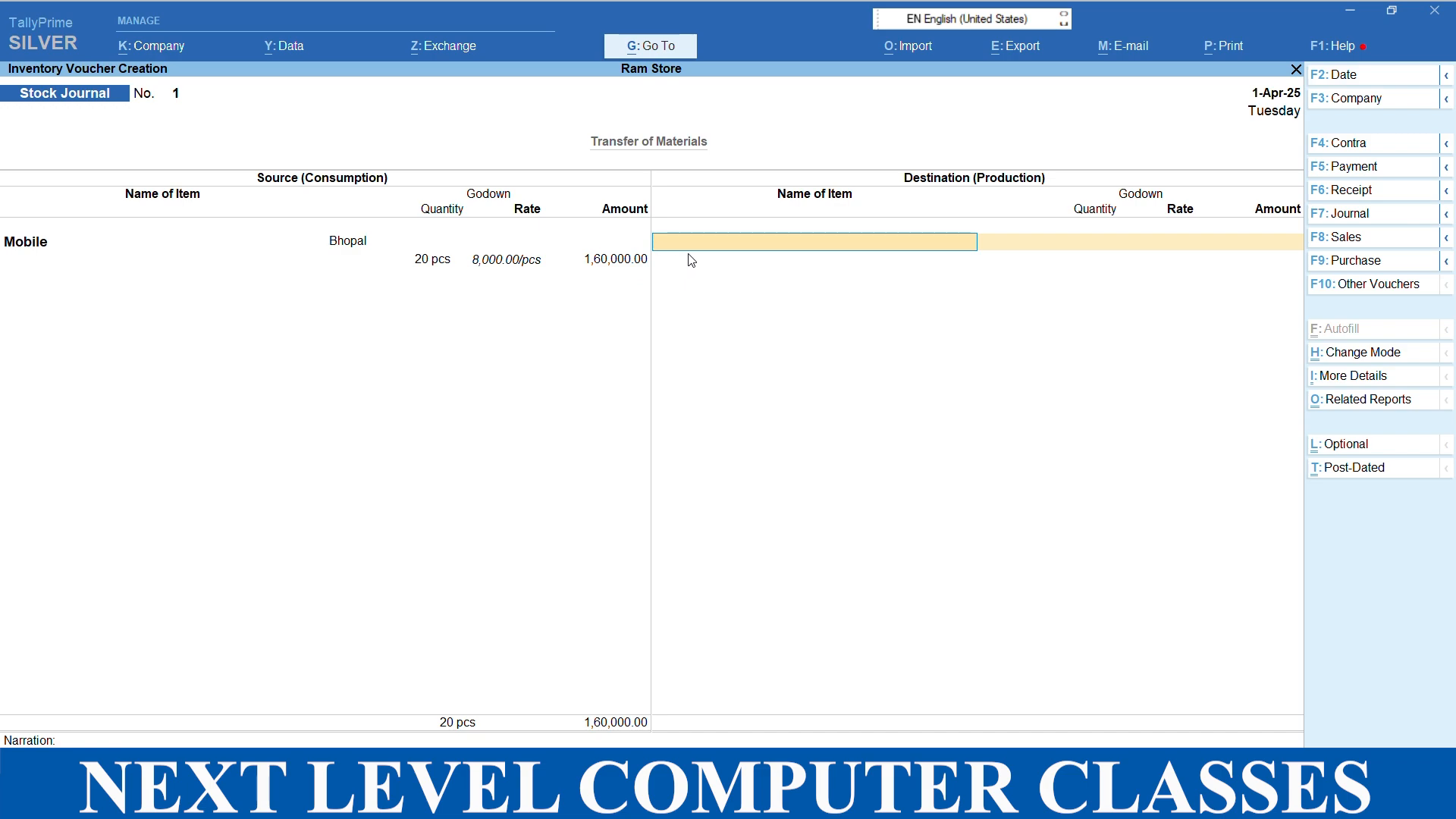
Step: Choose Mobile as the destination item and create a new godown named Indore under Primary as its destination
{"action": "type", "text": "Mob"}
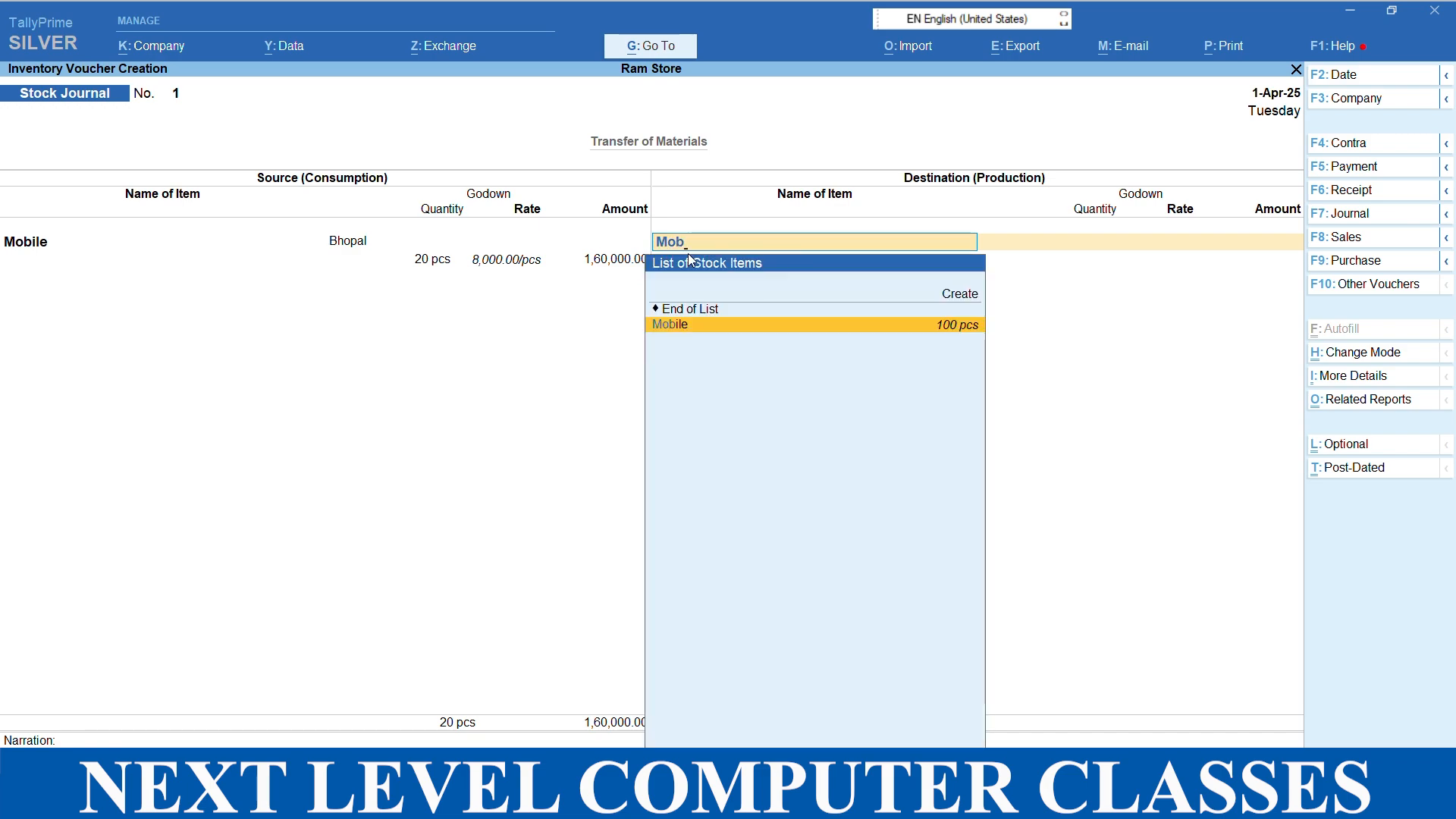
{"action": "key", "text": "Return"}
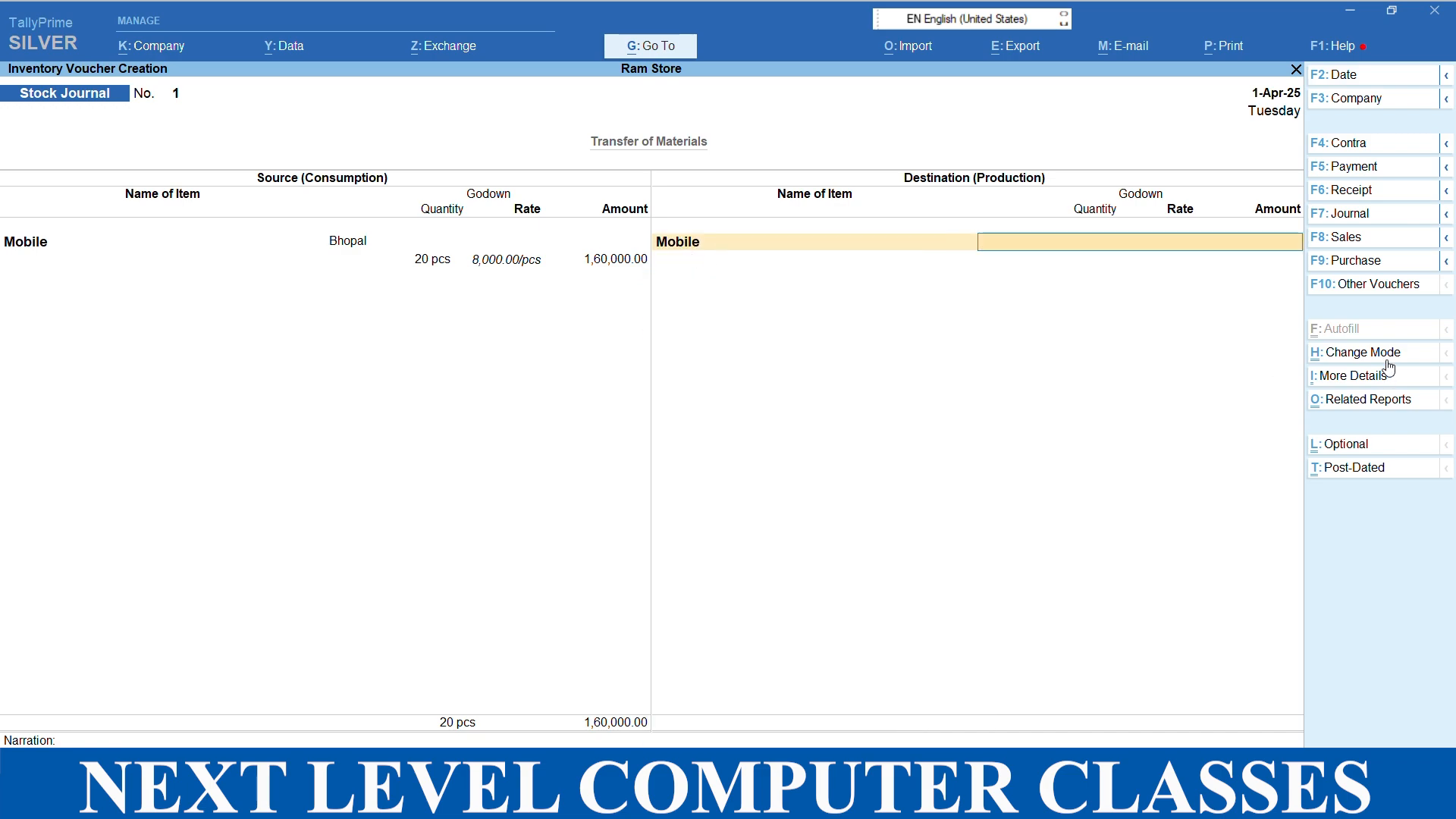
{"action": "key", "text": "alt+Tab"}
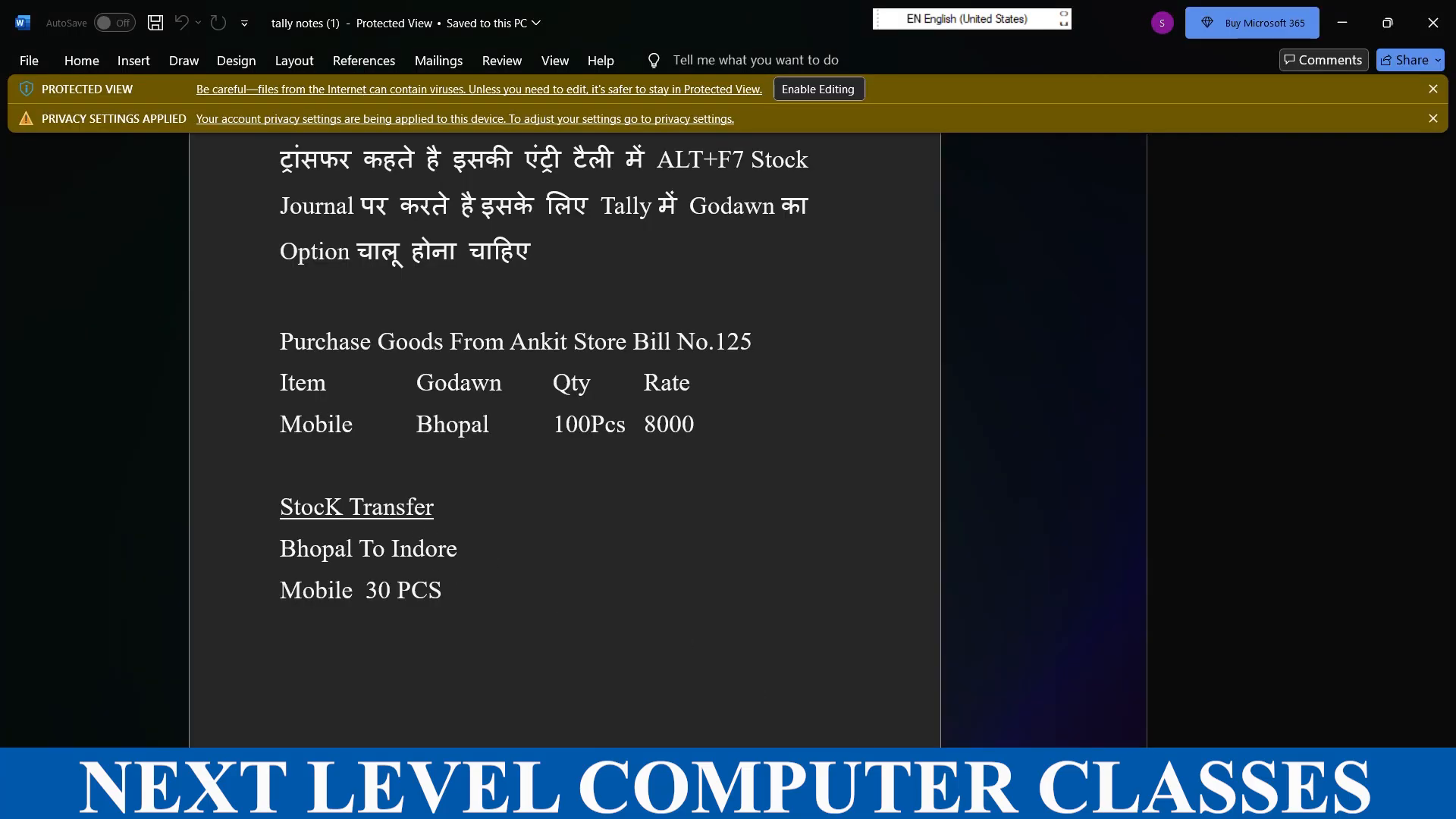
{"action": "key", "text": "alt+Tab"}
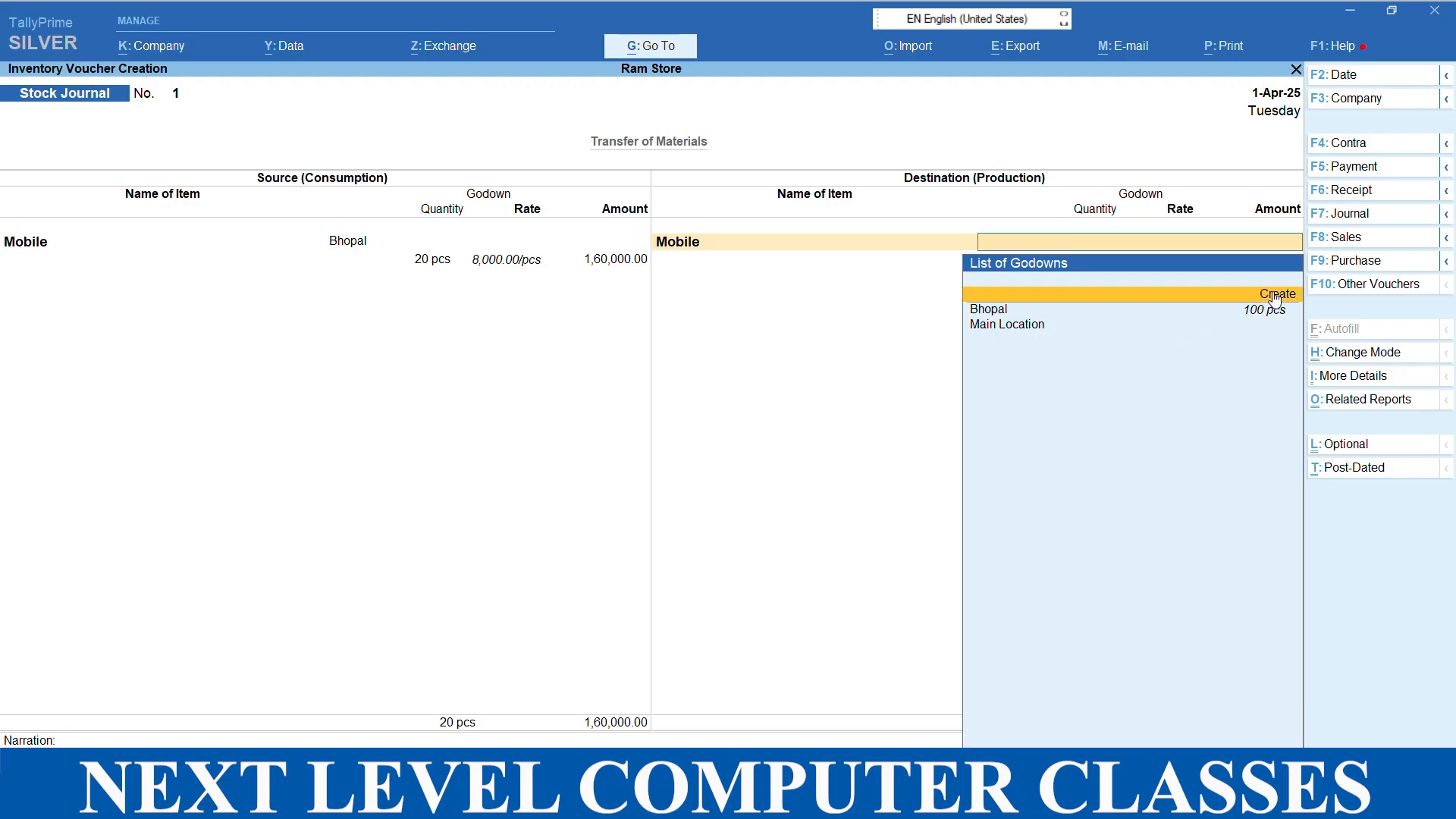
{"action": "left_click", "coordinate": [1276, 297]}
{"action": "type", "text": "Indore"}
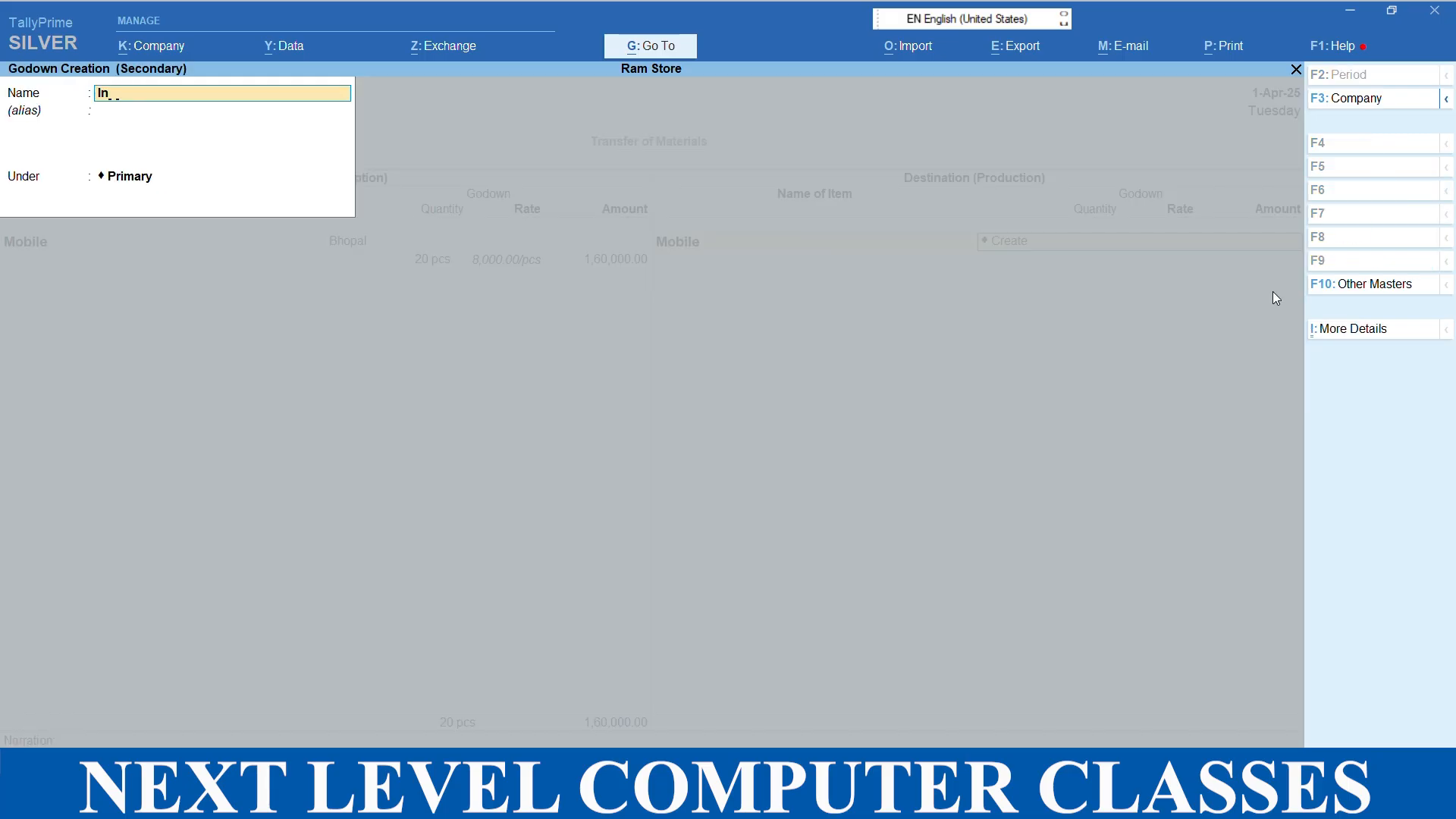
{"action": "key", "text": "Return"}
{"action": "key", "text": "Return"}
{"action": "key", "text": "Return"}
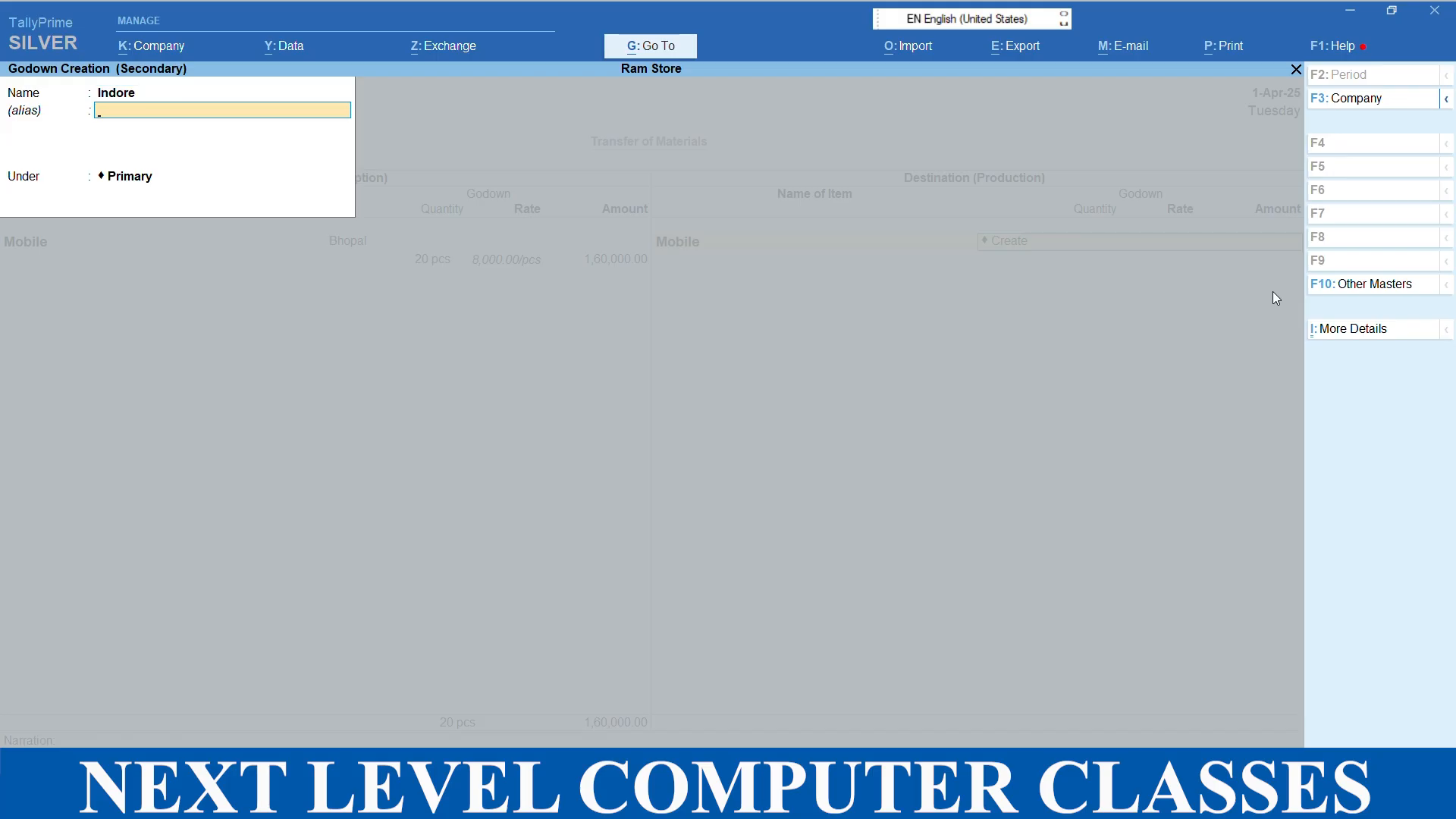
{"action": "key", "text": "Return"}
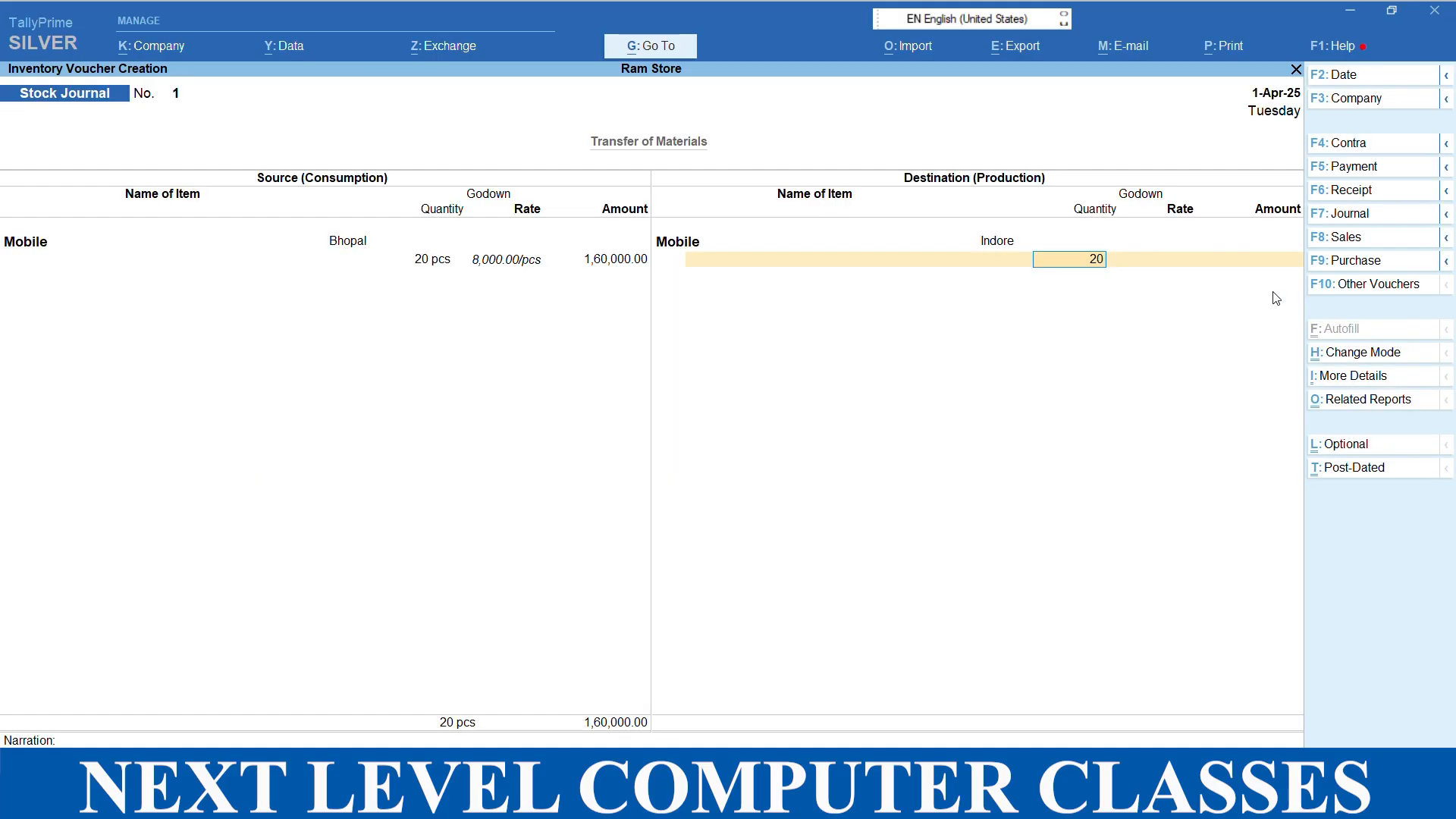
Step: Accept 20 pcs at the default rate for the Indore destination, leave the narration blank and save the stock journal
{"action": "key", "text": "Return"}
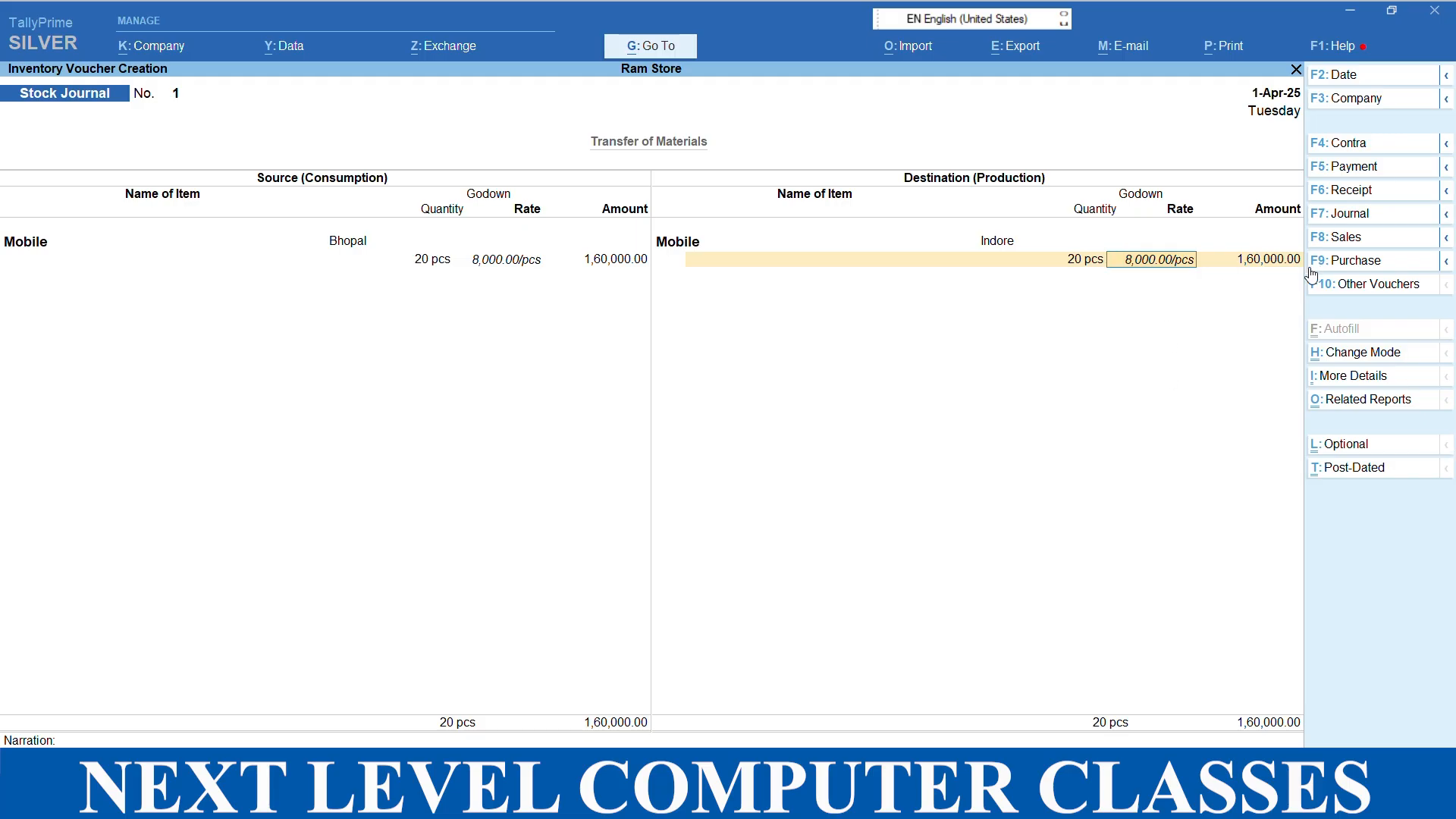
{"action": "key", "text": "Return"}
{"action": "key", "text": "Return"}
{"action": "key", "text": "Return"}
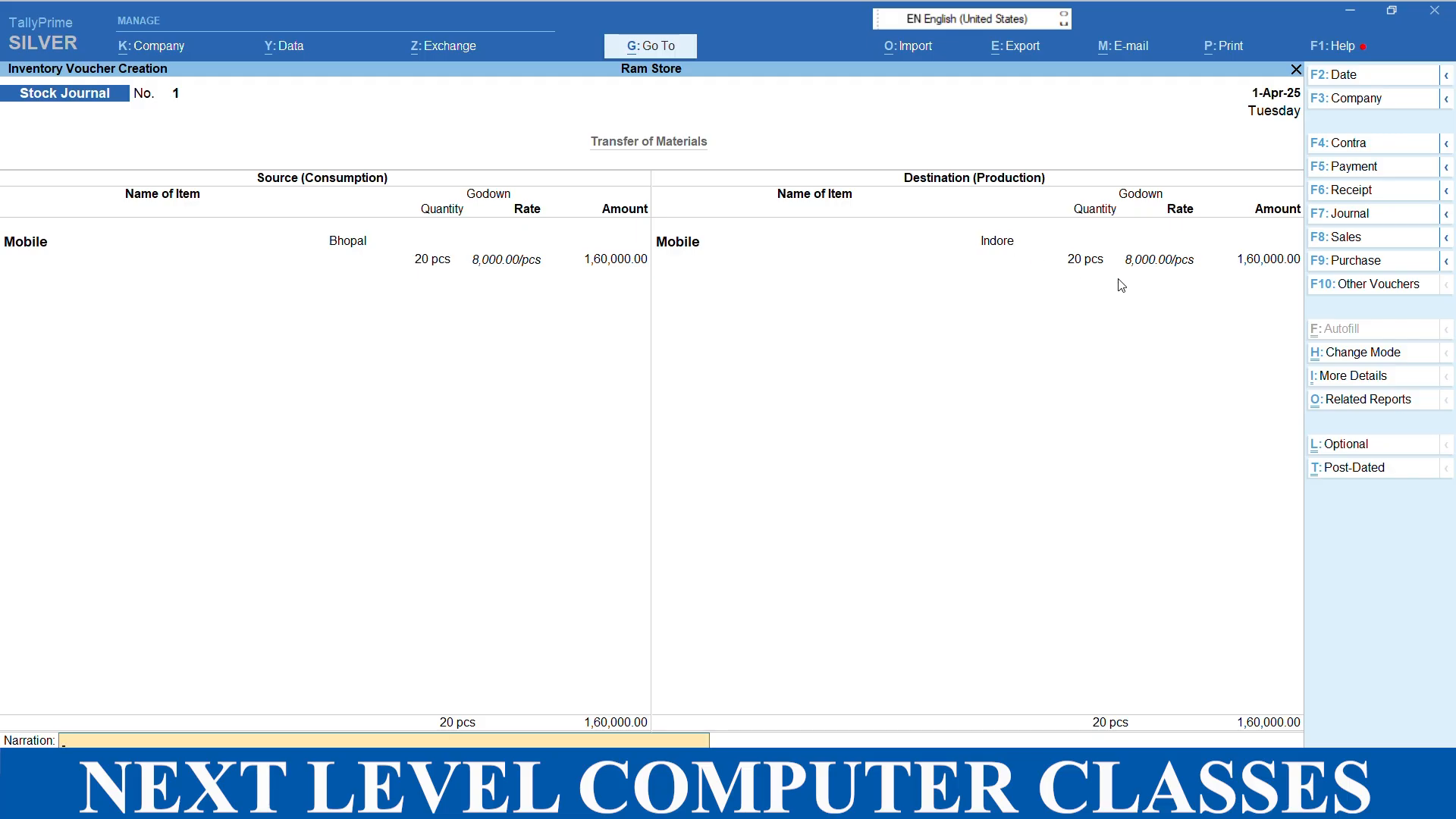
{"action": "key", "text": "Return"}
{"action": "key", "text": "Return"}
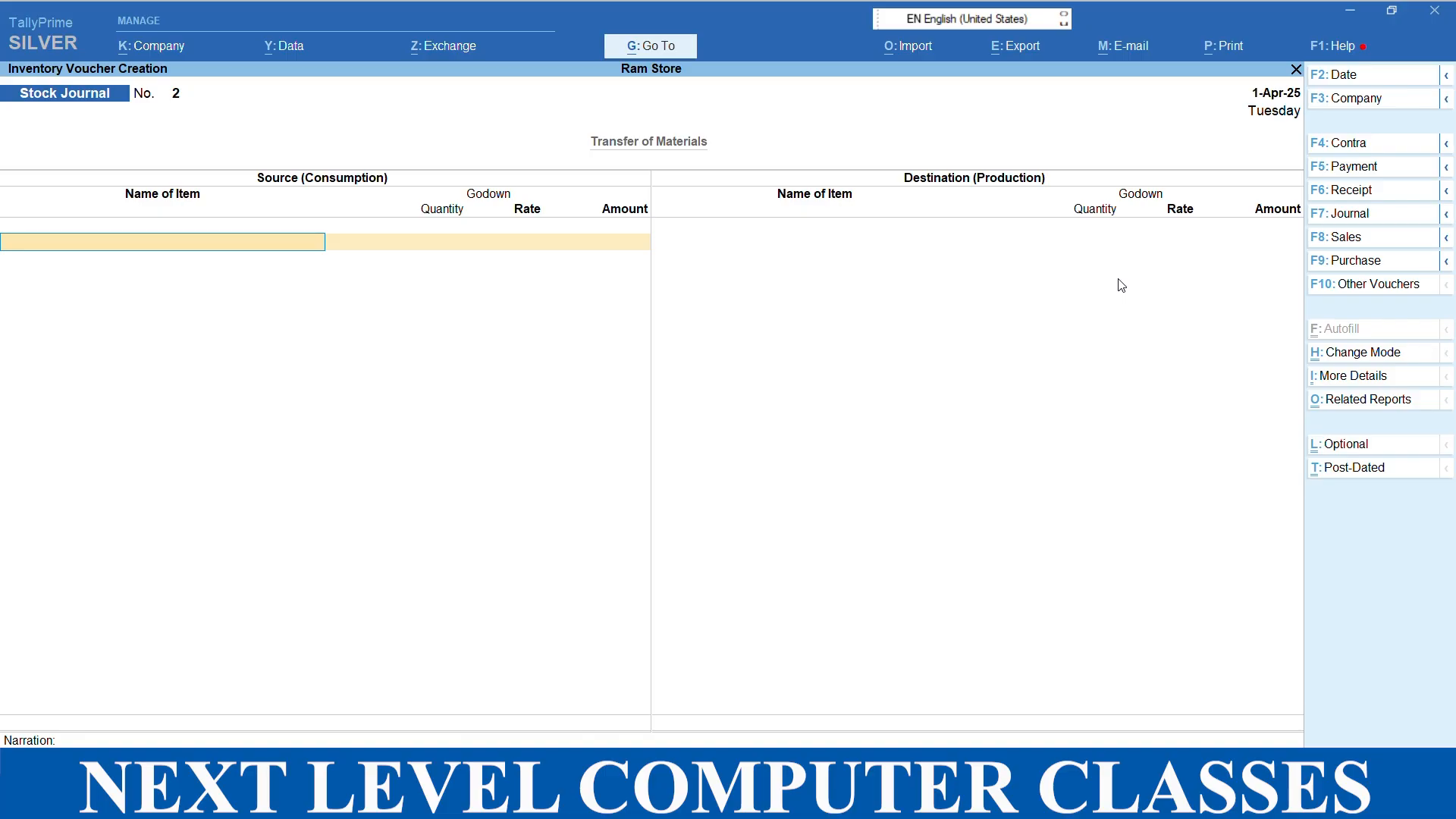
Step: Leave the Stock Journal voucher for the Gateway of Tally and open the additional reports
{"action": "key", "text": "Escape"}
{"action": "key", "text": "Down"}
{"action": "key", "text": "Down"}
{"action": "key", "text": "Down"}
{"action": "key", "text": "Down"}
{"action": "key", "text": "Down"}
{"action": "key", "text": "Down"}
{"action": "key", "text": "Down"}
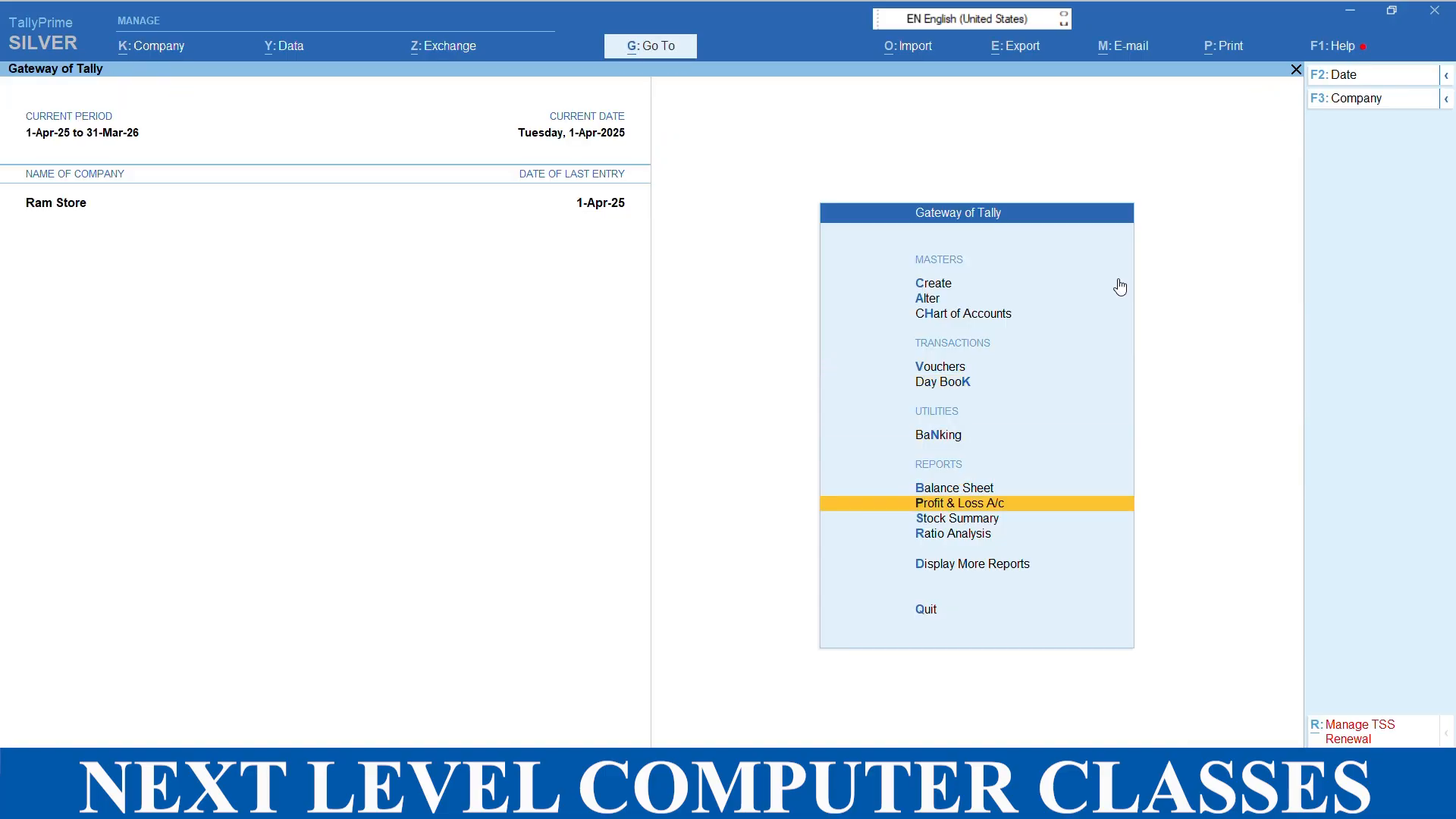
{"action": "key", "text": "Return"}
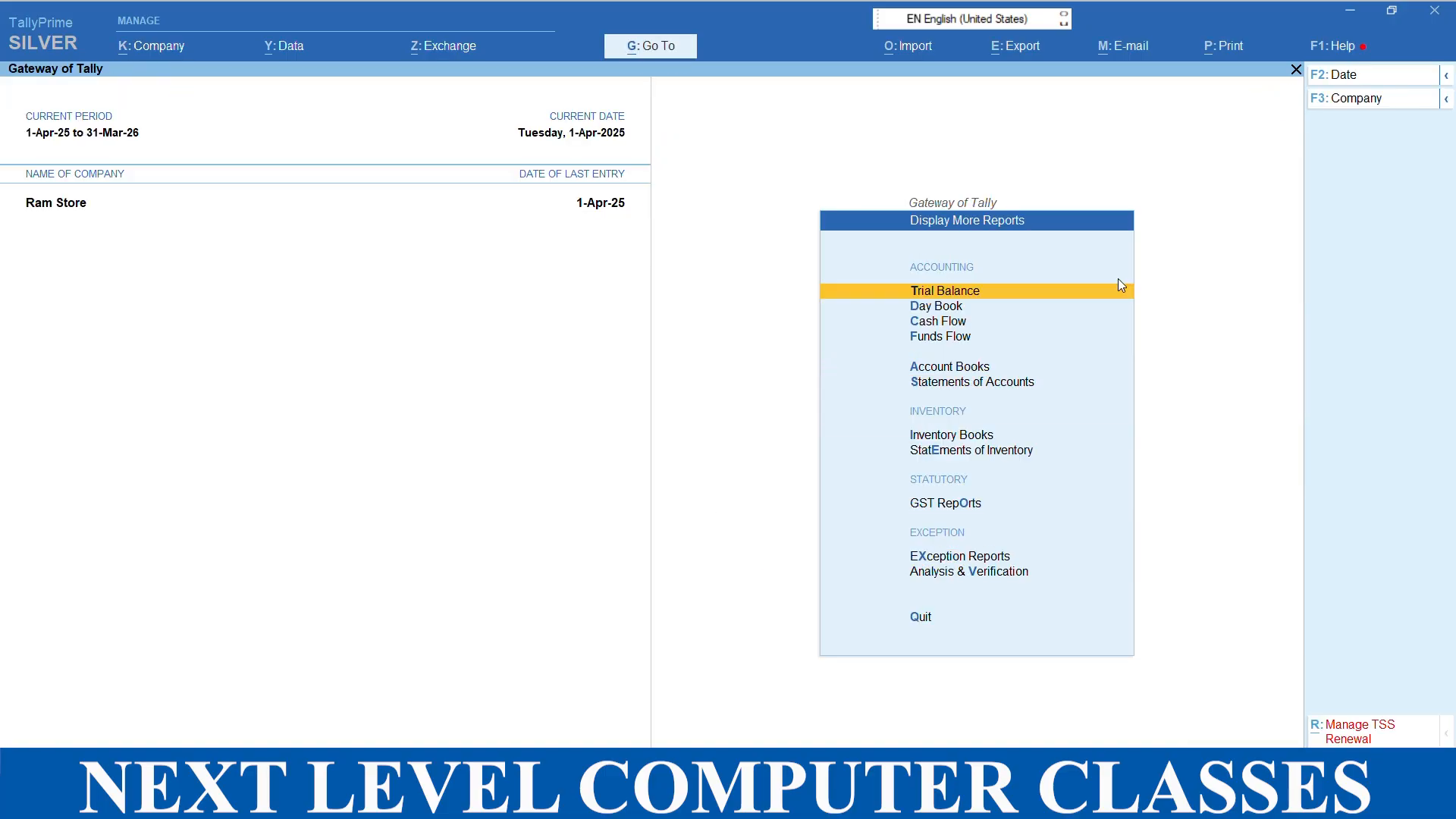
Step: Open the Godowns summary from the inventory books and view the stock held in the Bhopal godown
{"action": "key", "text": "Down"}
{"action": "key", "text": "Down"}
{"action": "key", "text": "Down"}
{"action": "key", "text": "Down"}
{"action": "key", "text": "Down"}
{"action": "key", "text": "Down"}
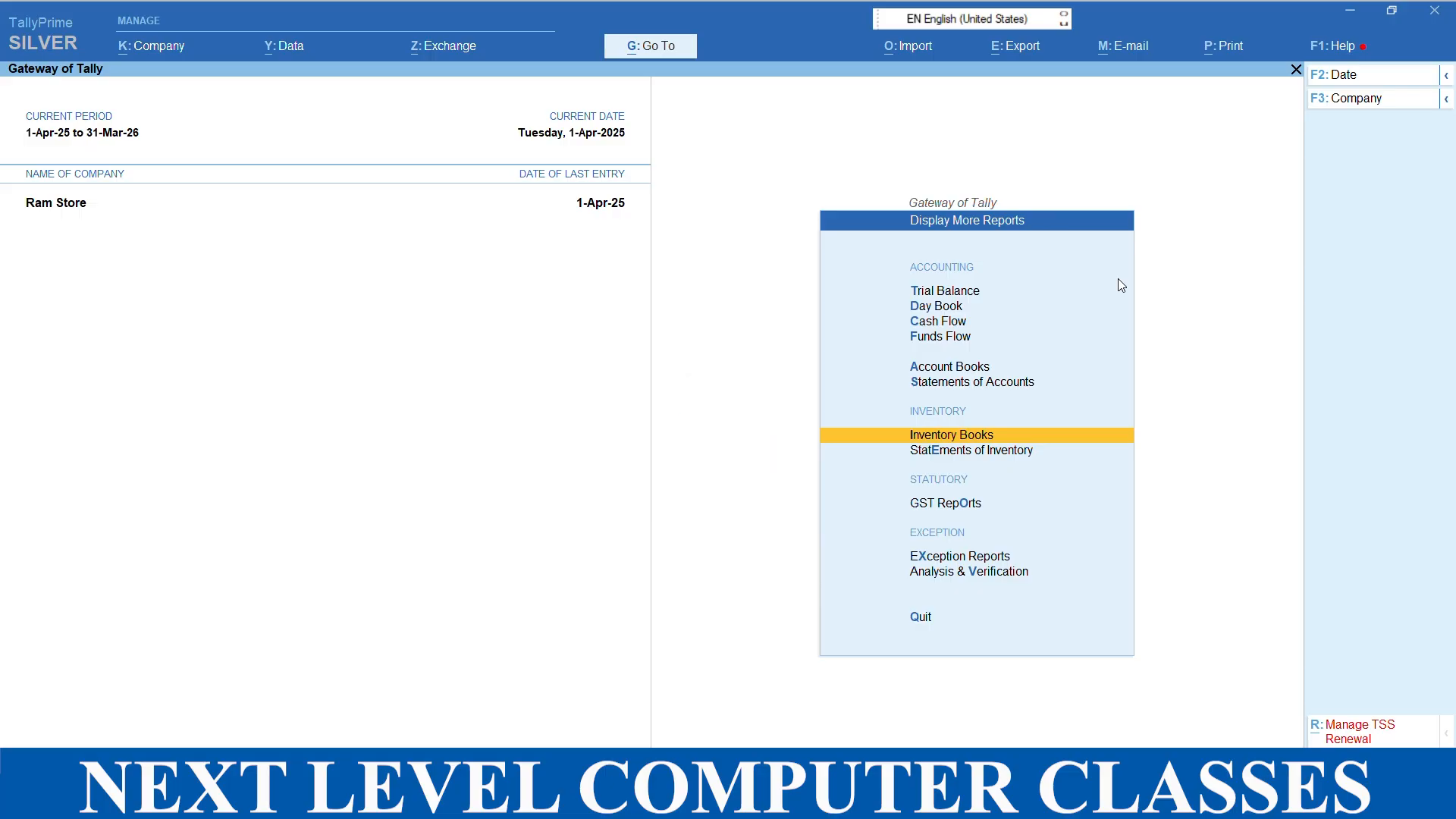
{"action": "key", "text": "Return"}
{"action": "key", "text": "Down"}
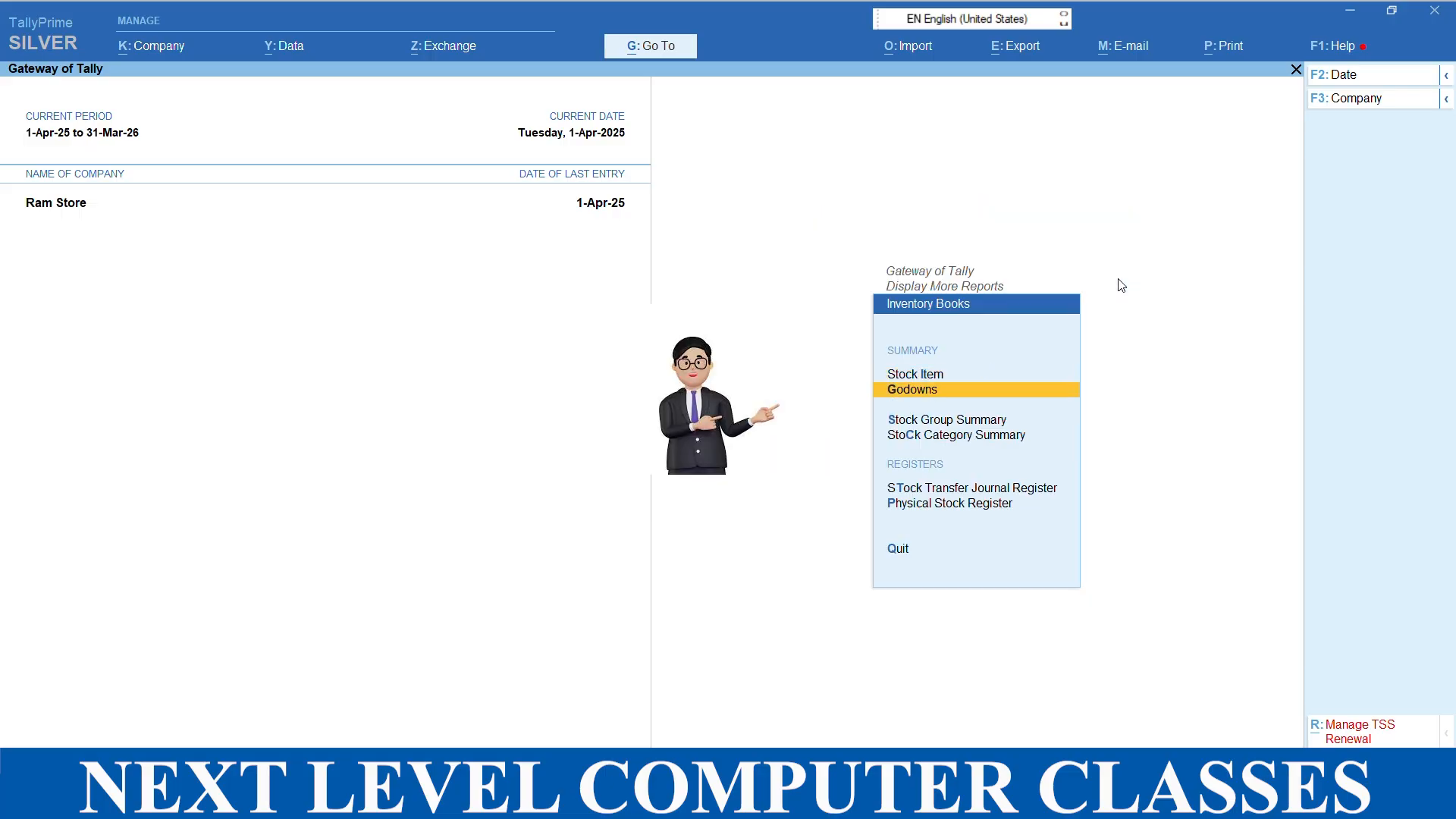
{"action": "key", "text": "Return"}
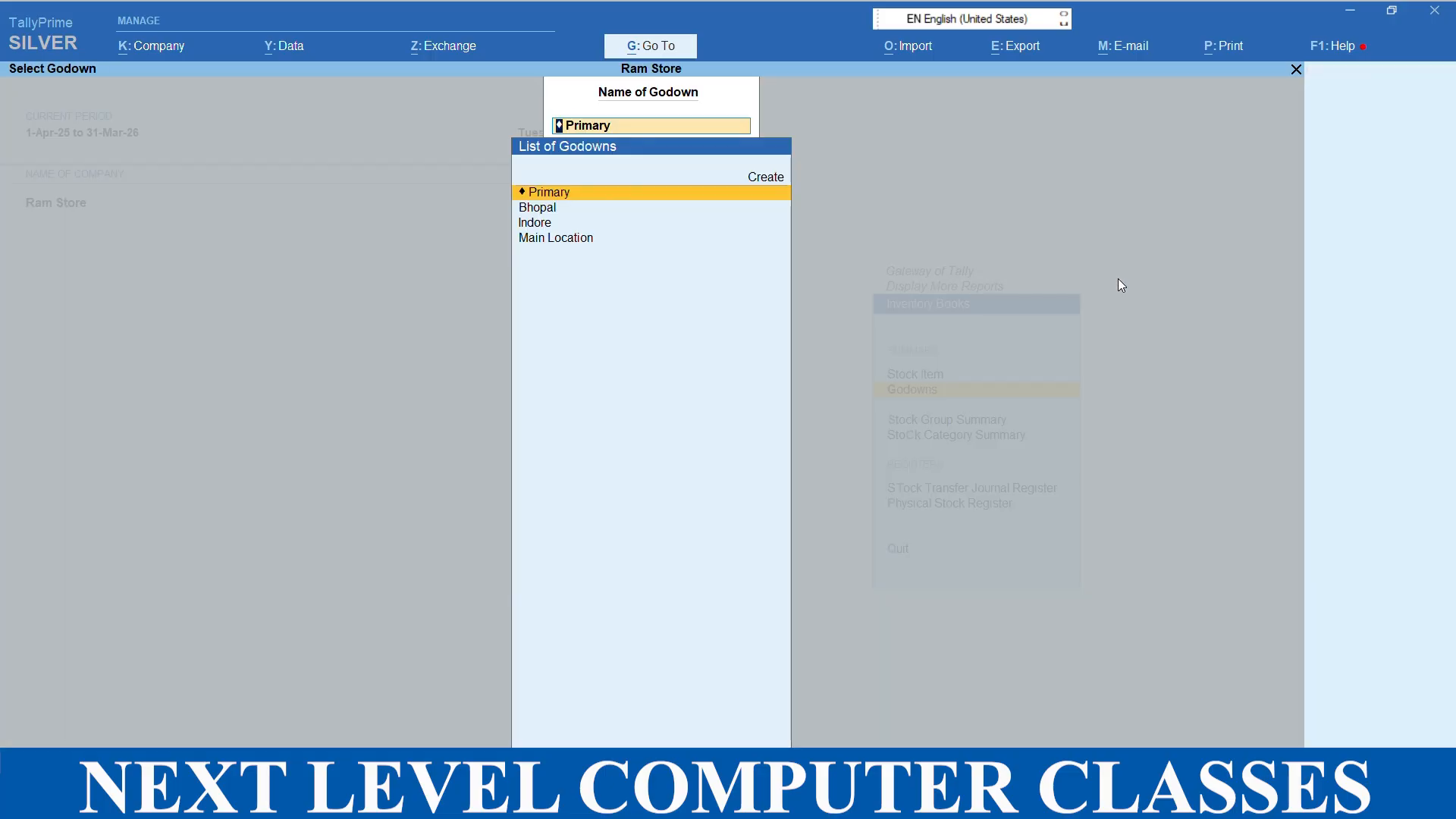
{"action": "key", "text": "Down"}
{"action": "key", "text": "Return"}
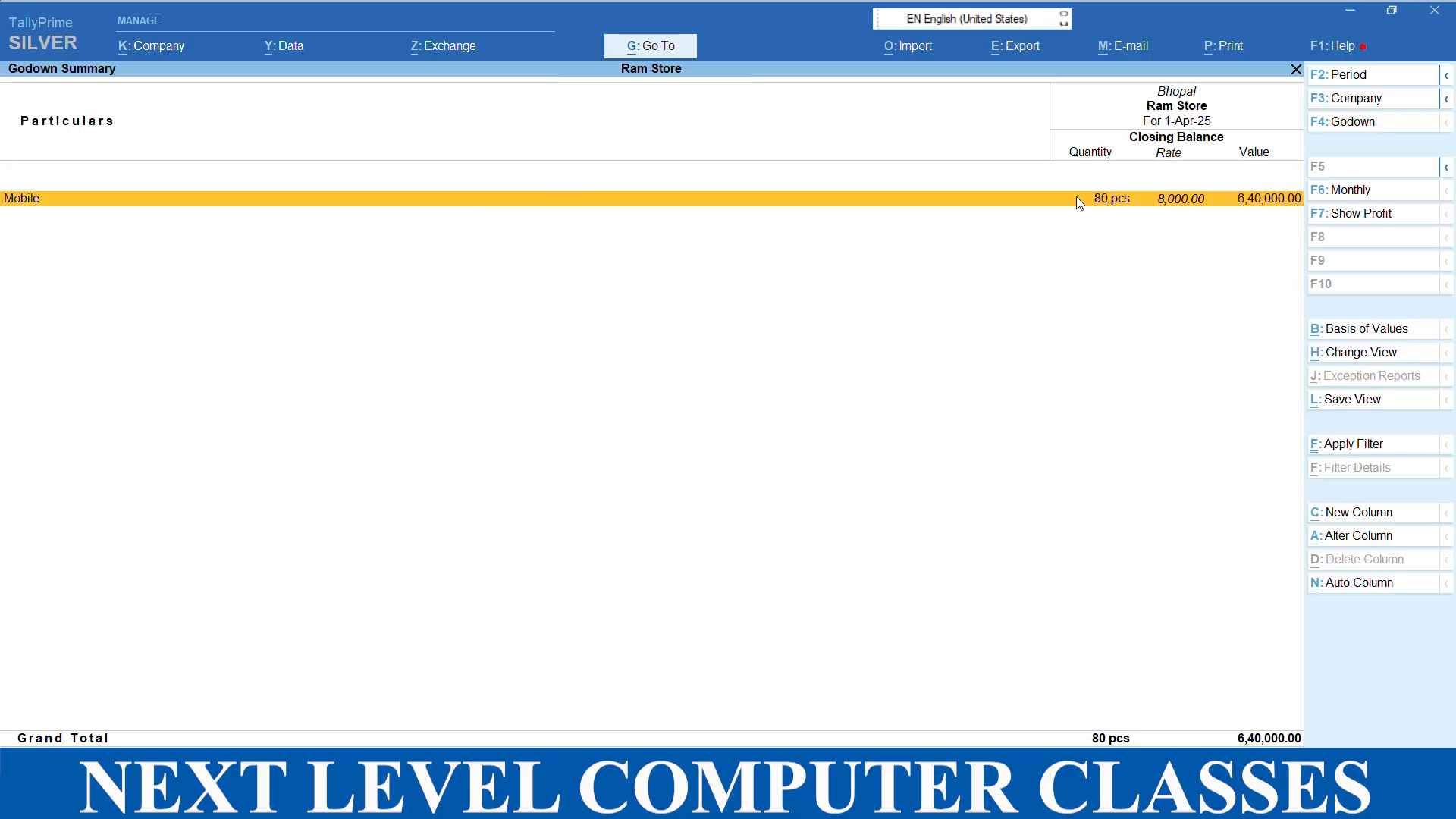
Step: View the godown summary for Indore, and display the Primary summary covering all godowns
{"action": "key", "text": "Escape"}
{"action": "key", "text": "Down"}
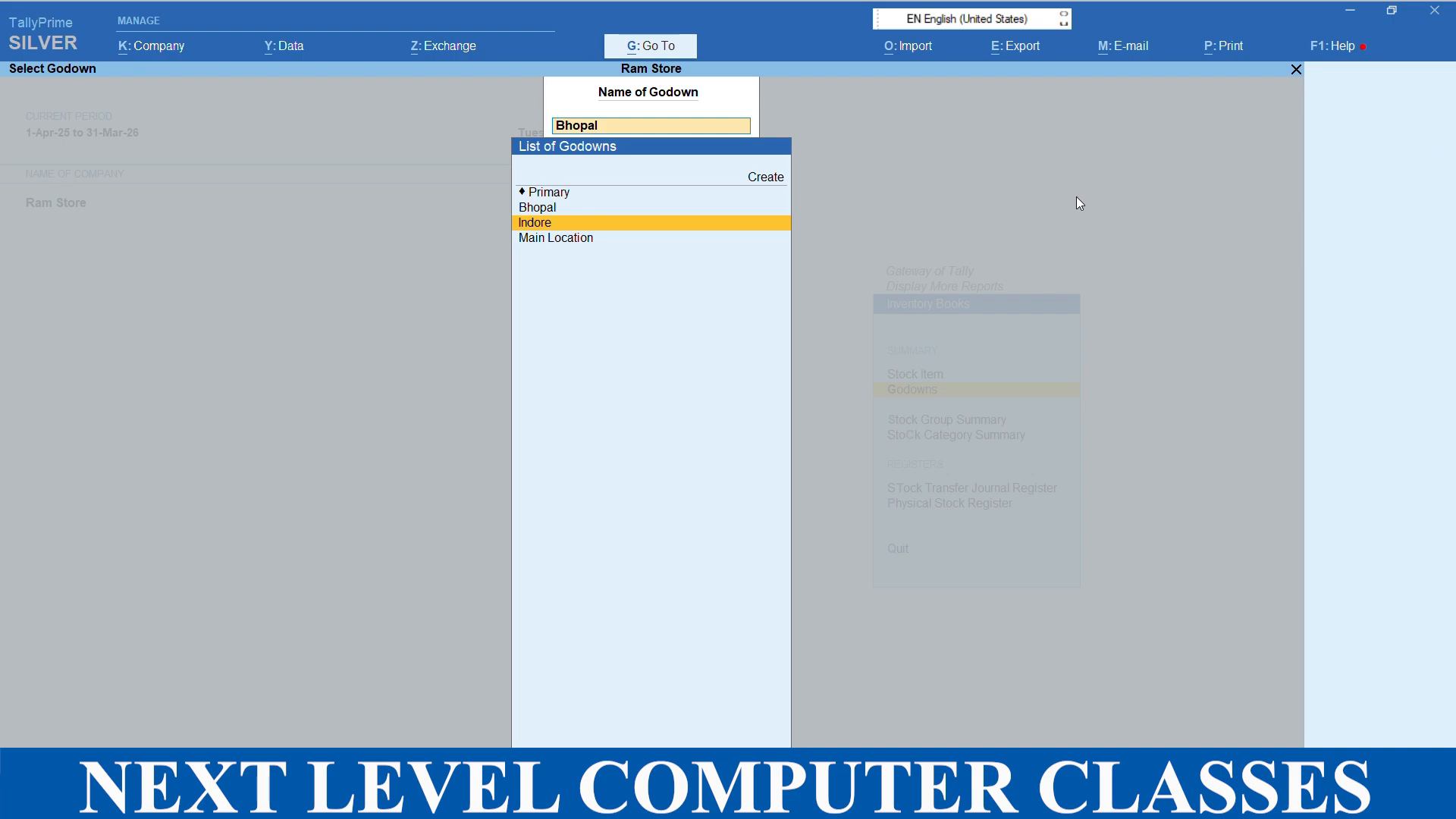
{"action": "key", "text": "Return"}
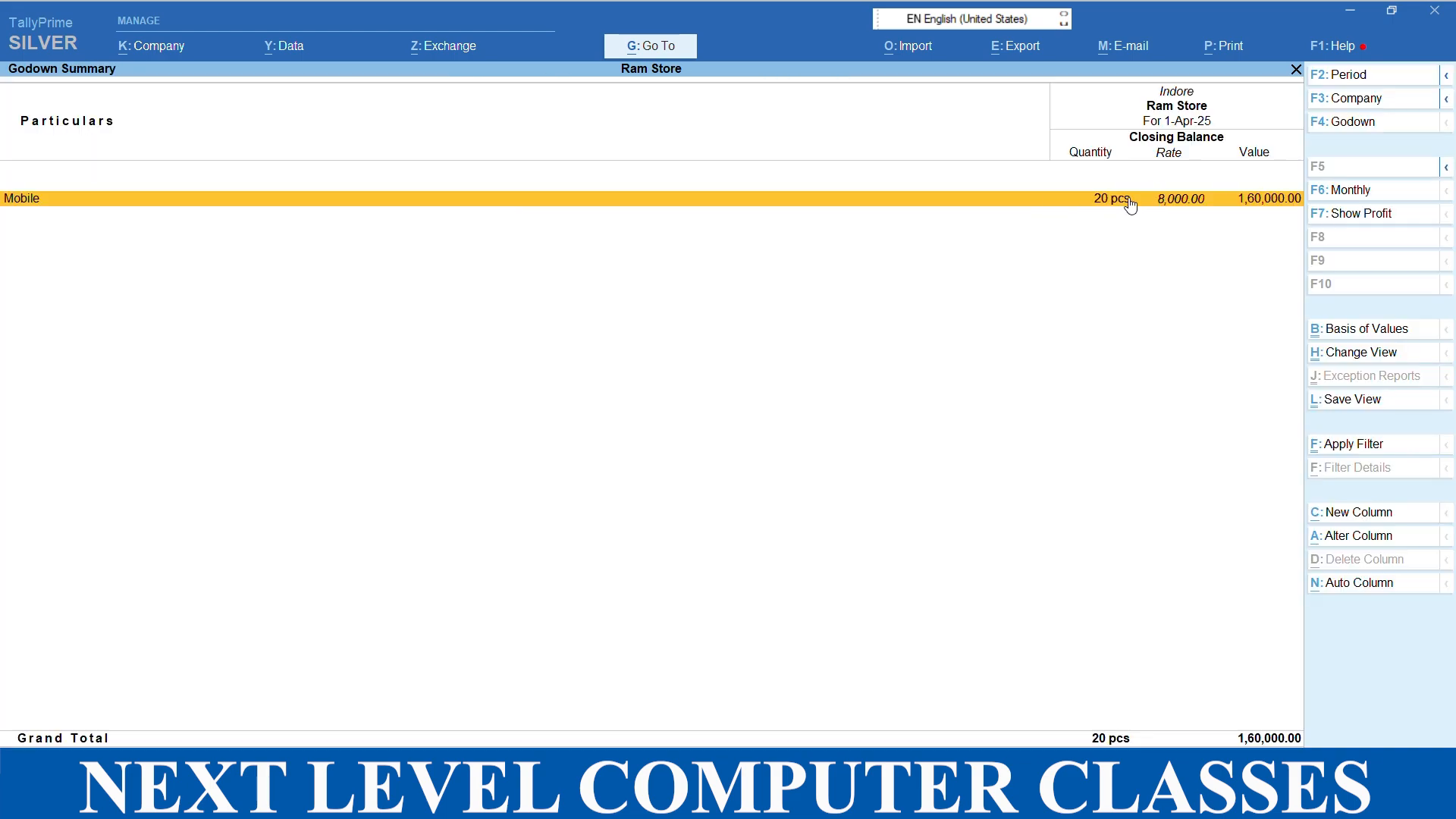
{"action": "key", "text": "Escape"}
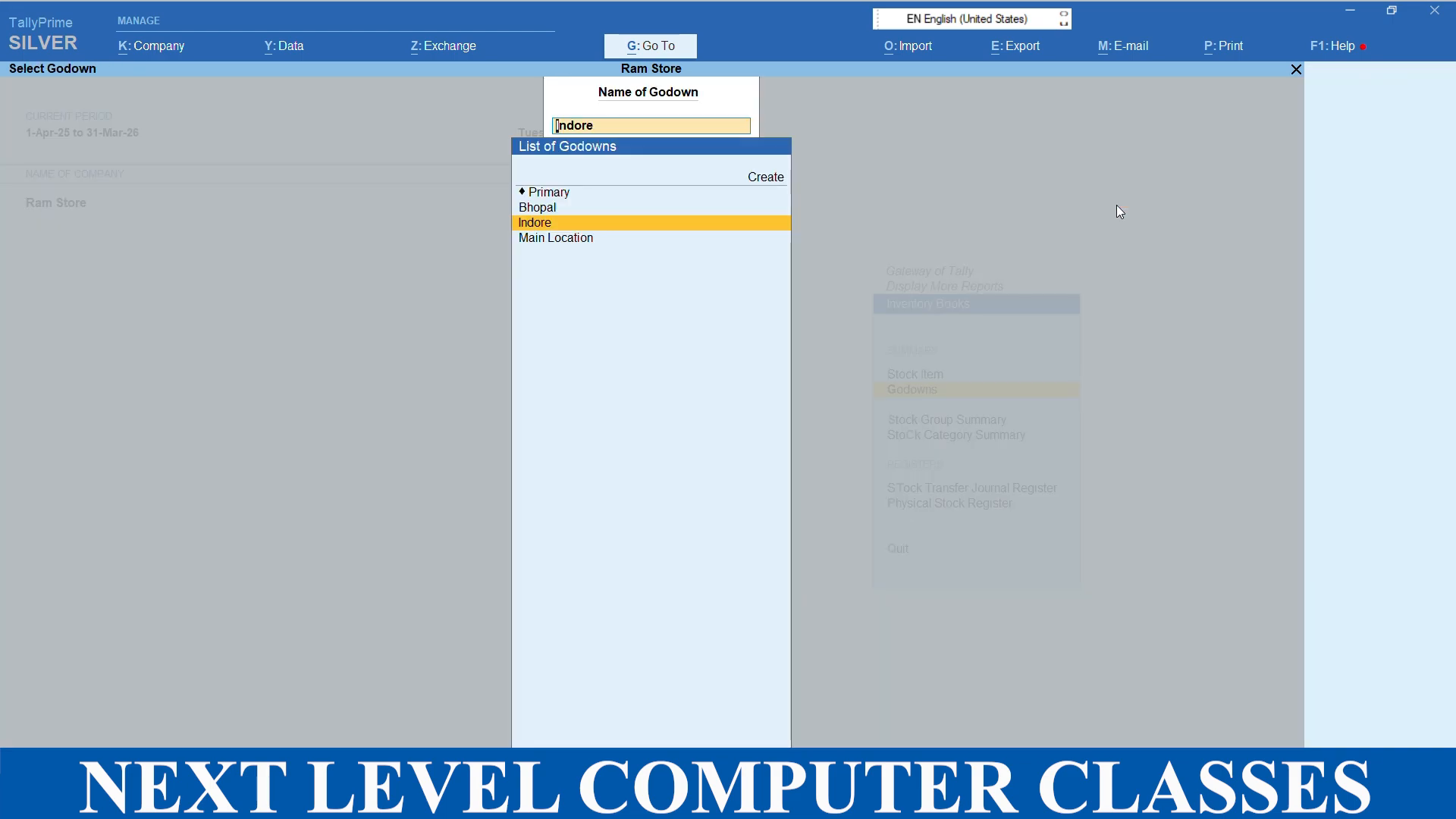
{"action": "key", "text": "Up"}
{"action": "key", "text": "Up"}
{"action": "key", "text": "Return"}
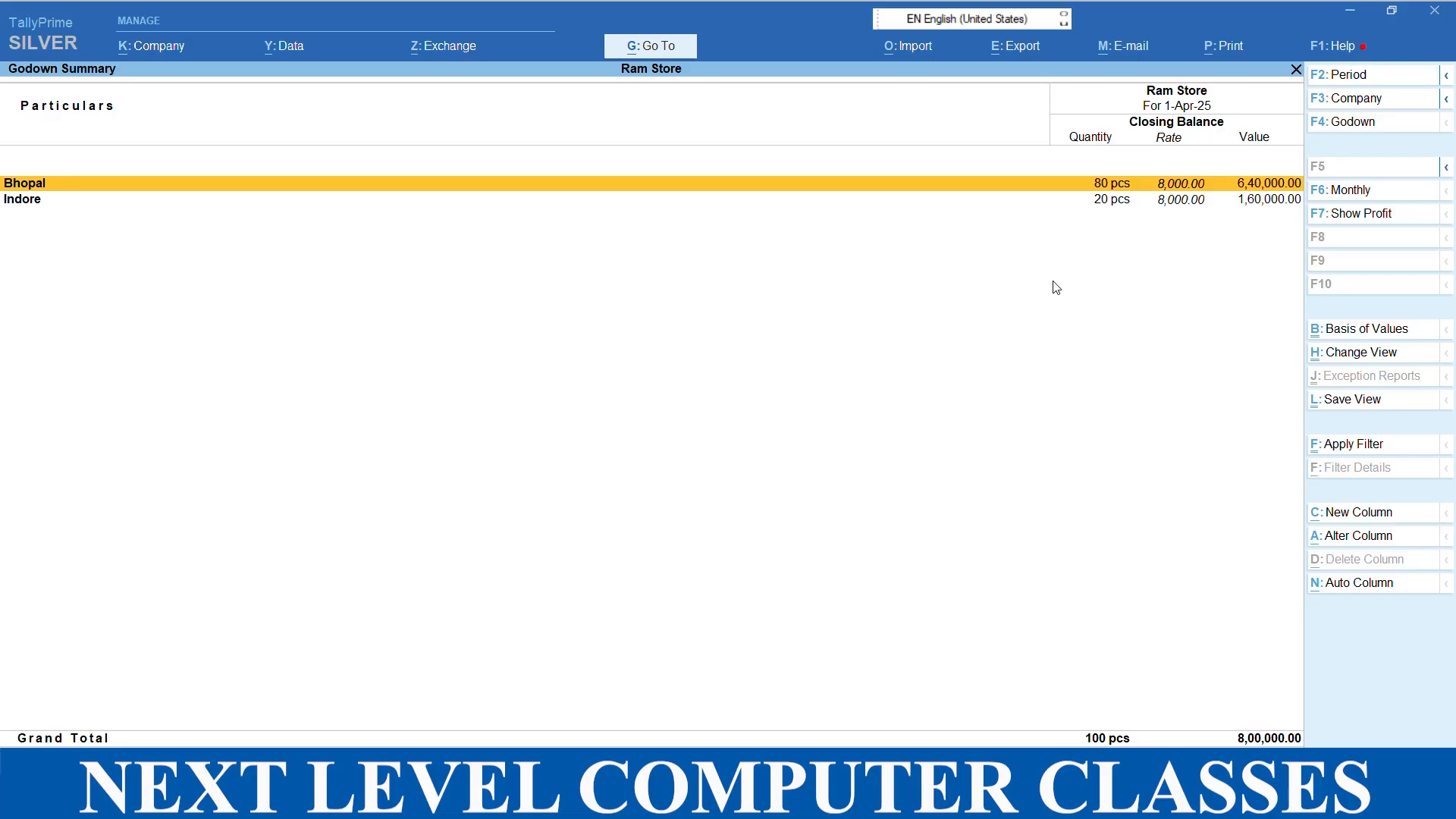
Step: Expand the godown summary to its detailed view and check the Mobile stock lines under Bhopal and Indore
{"action": "key", "text": "alt"}
{"action": "key", "text": "alt+F5"}
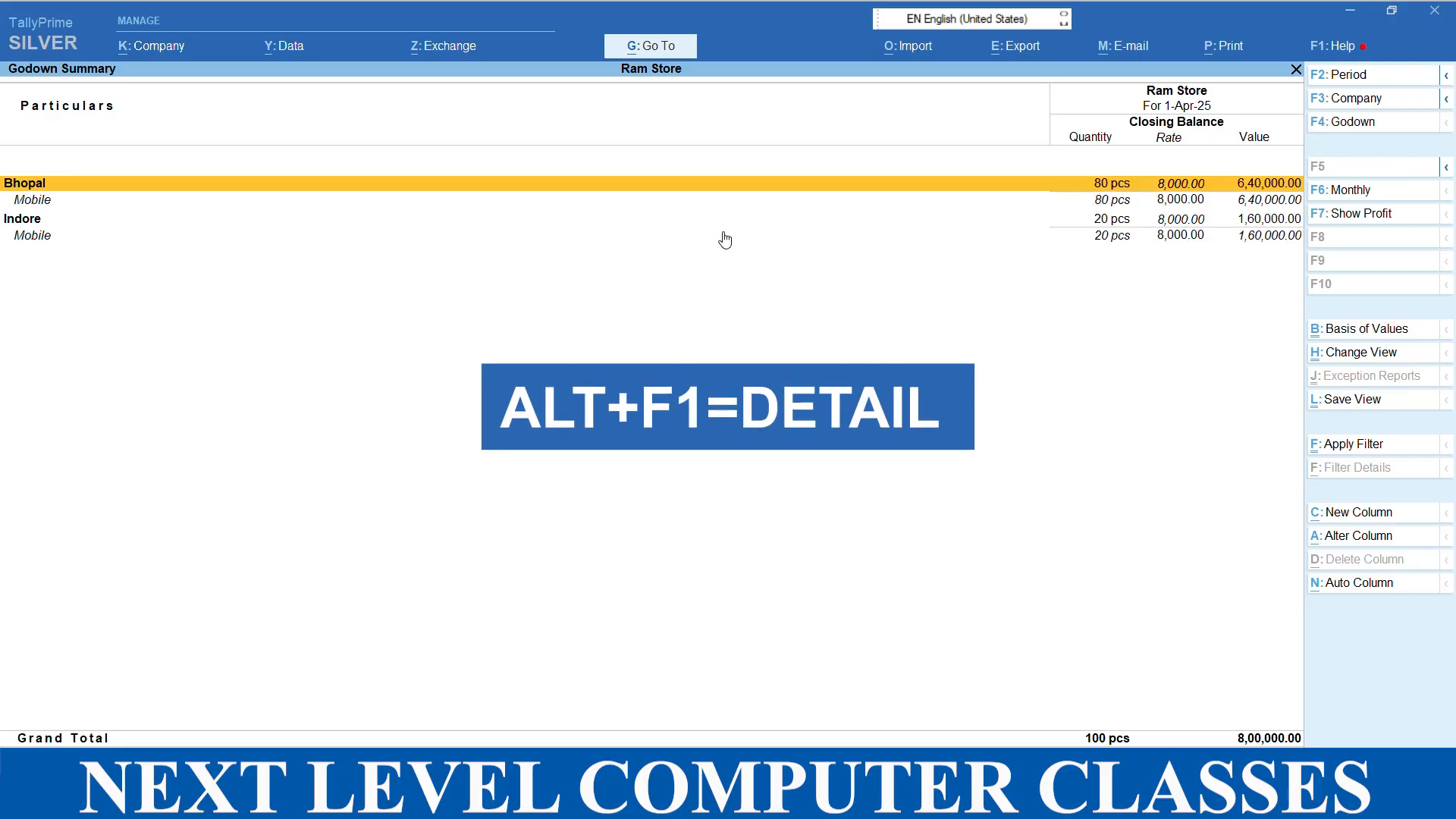
{"action": "left_click", "coordinate": [43, 205]}
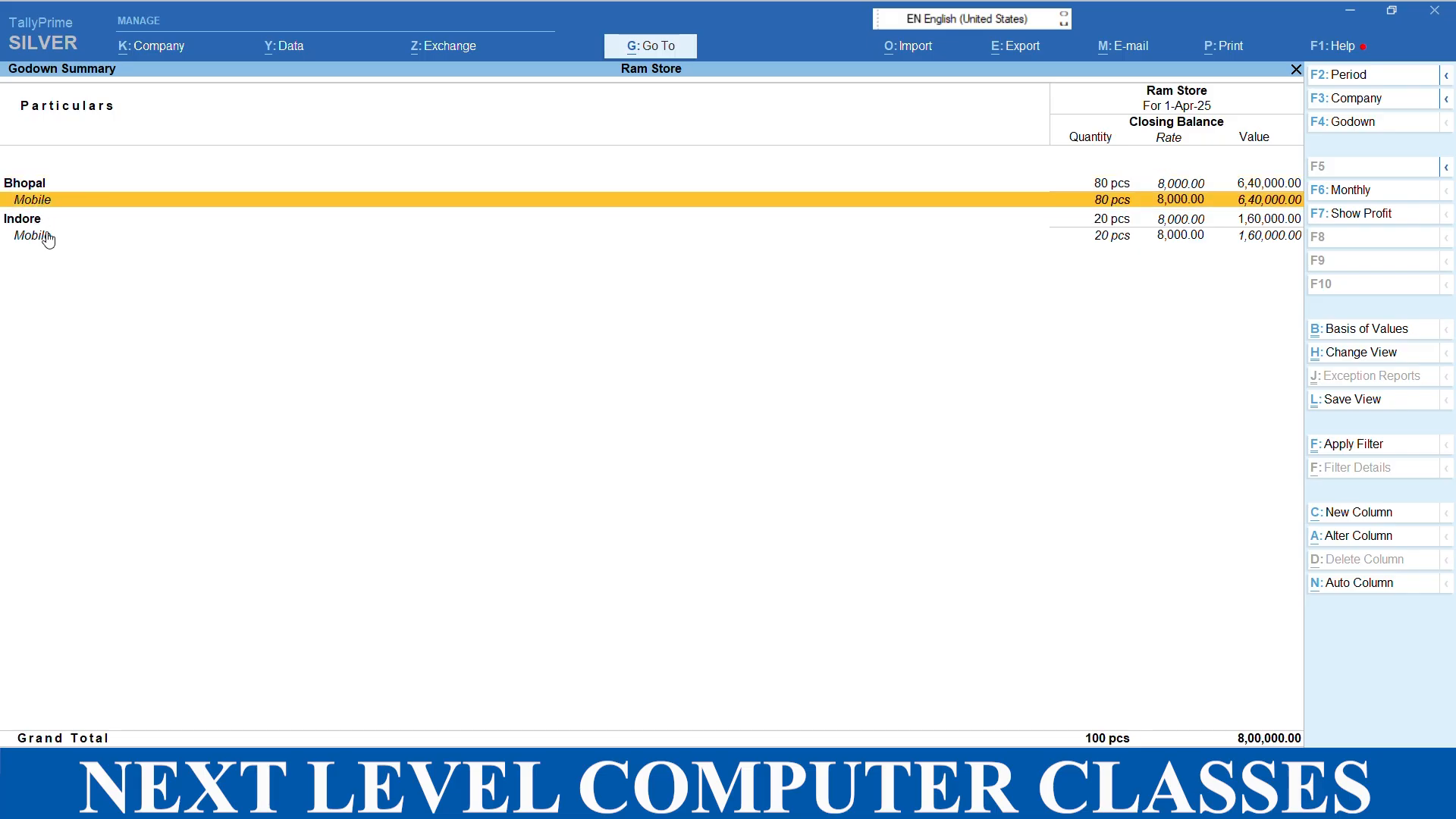
{"action": "left_click", "coordinate": [48, 239]}
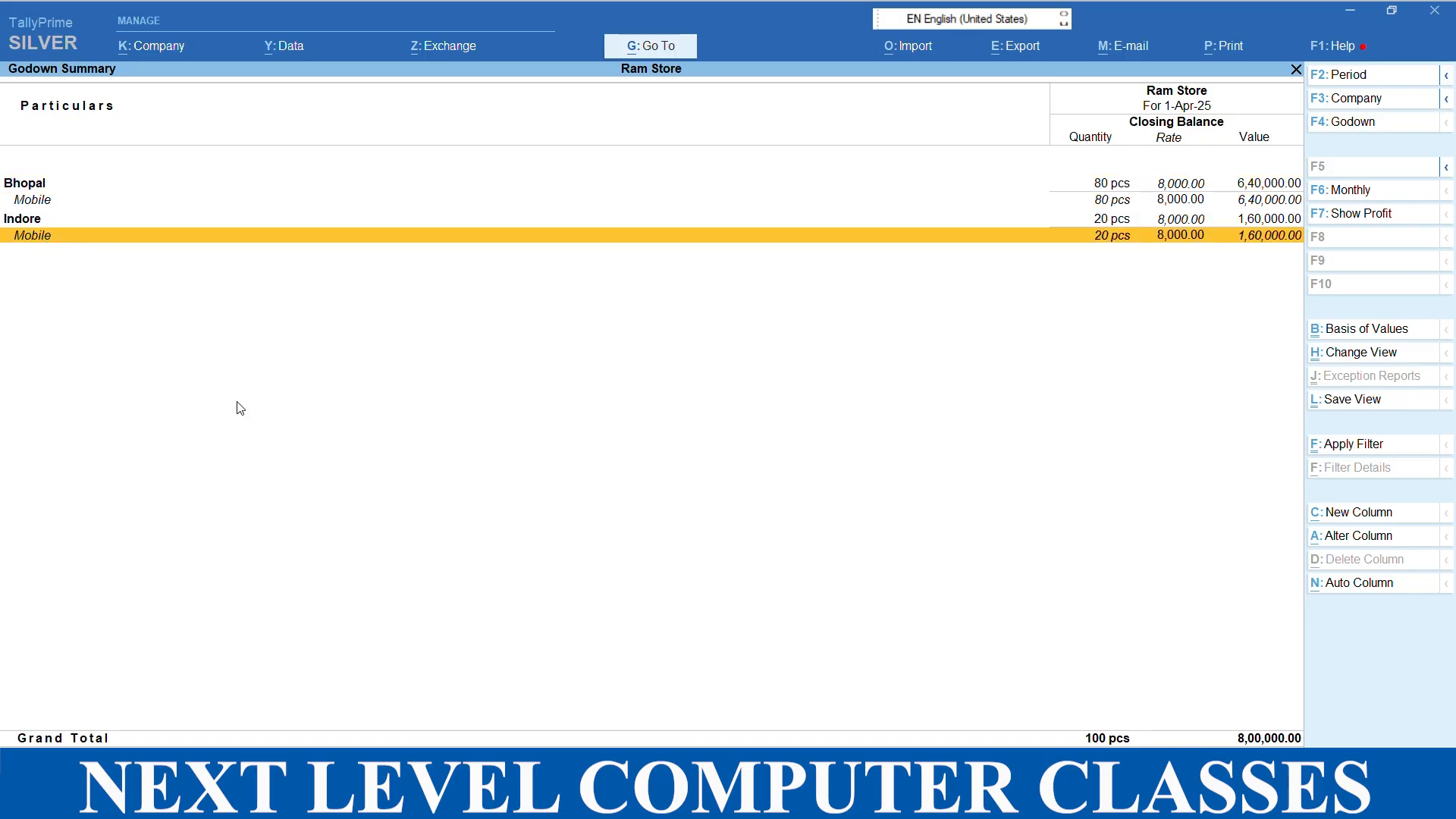
Step: Close the godown summary and leave the inventory reports for the Gateway of Tally
{"action": "key", "text": "Escape"}
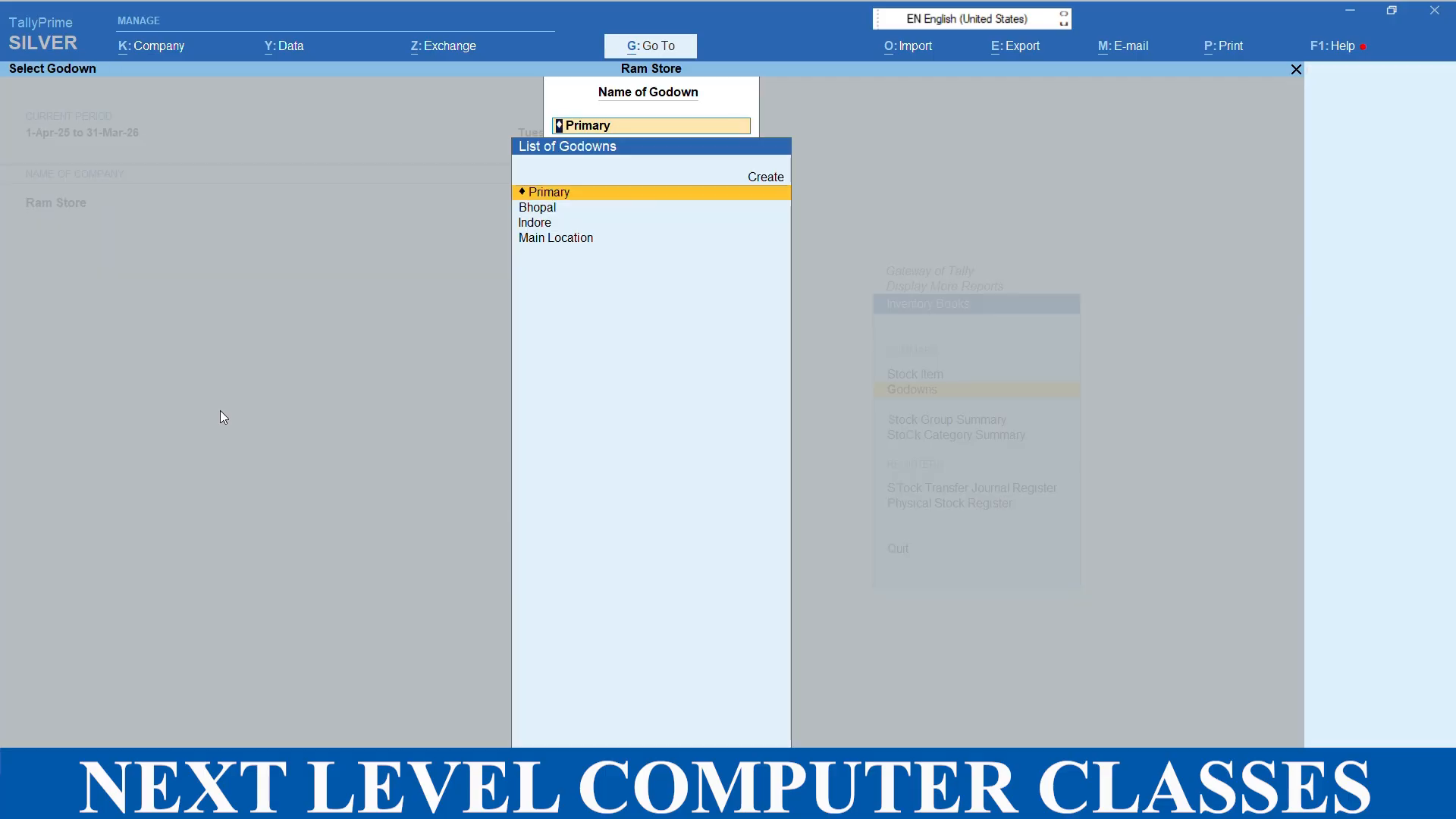
{"action": "key", "text": "Escape"}
{"action": "key", "text": "Escape"}
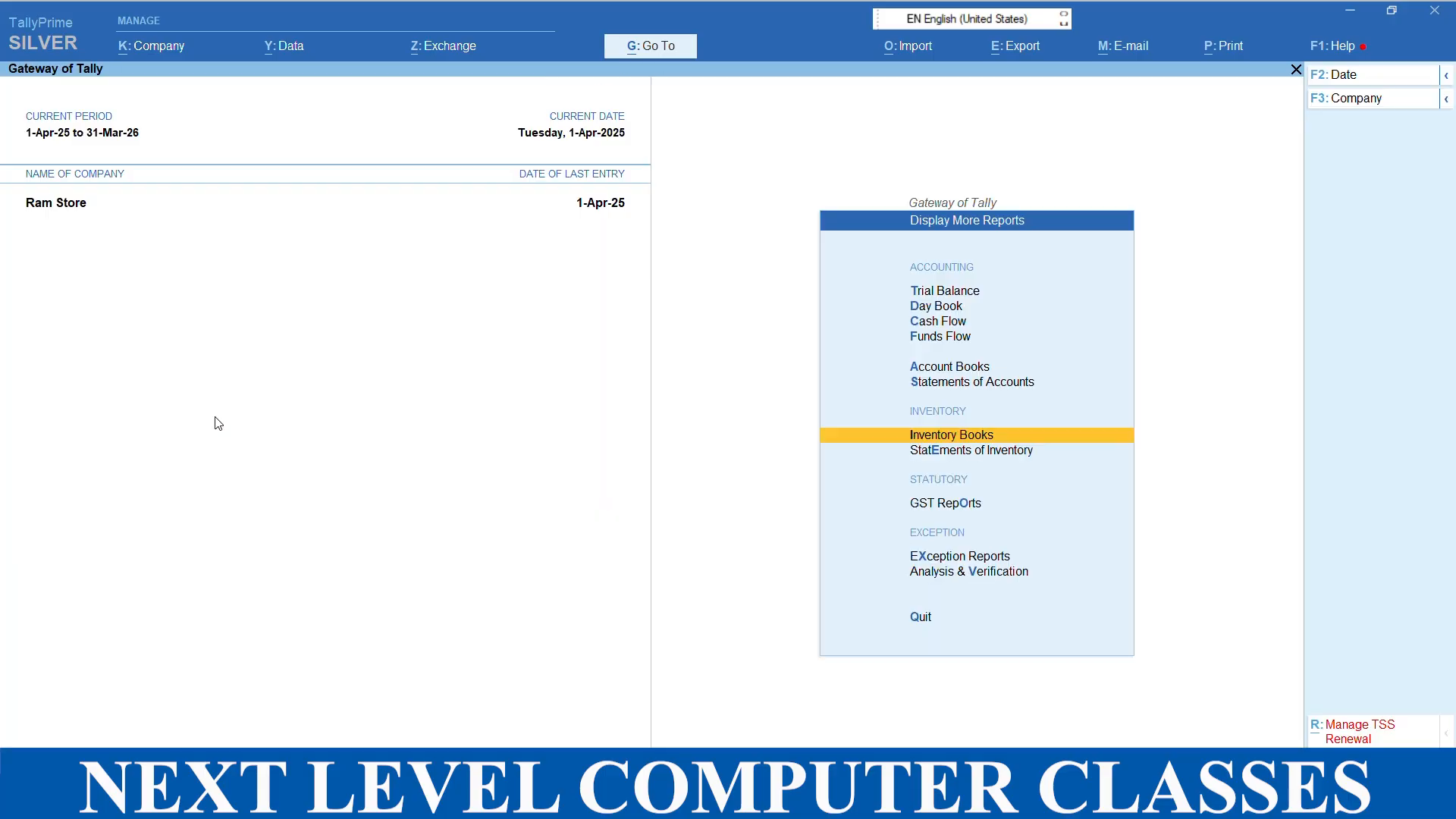
{"action": "key", "text": "Escape"}
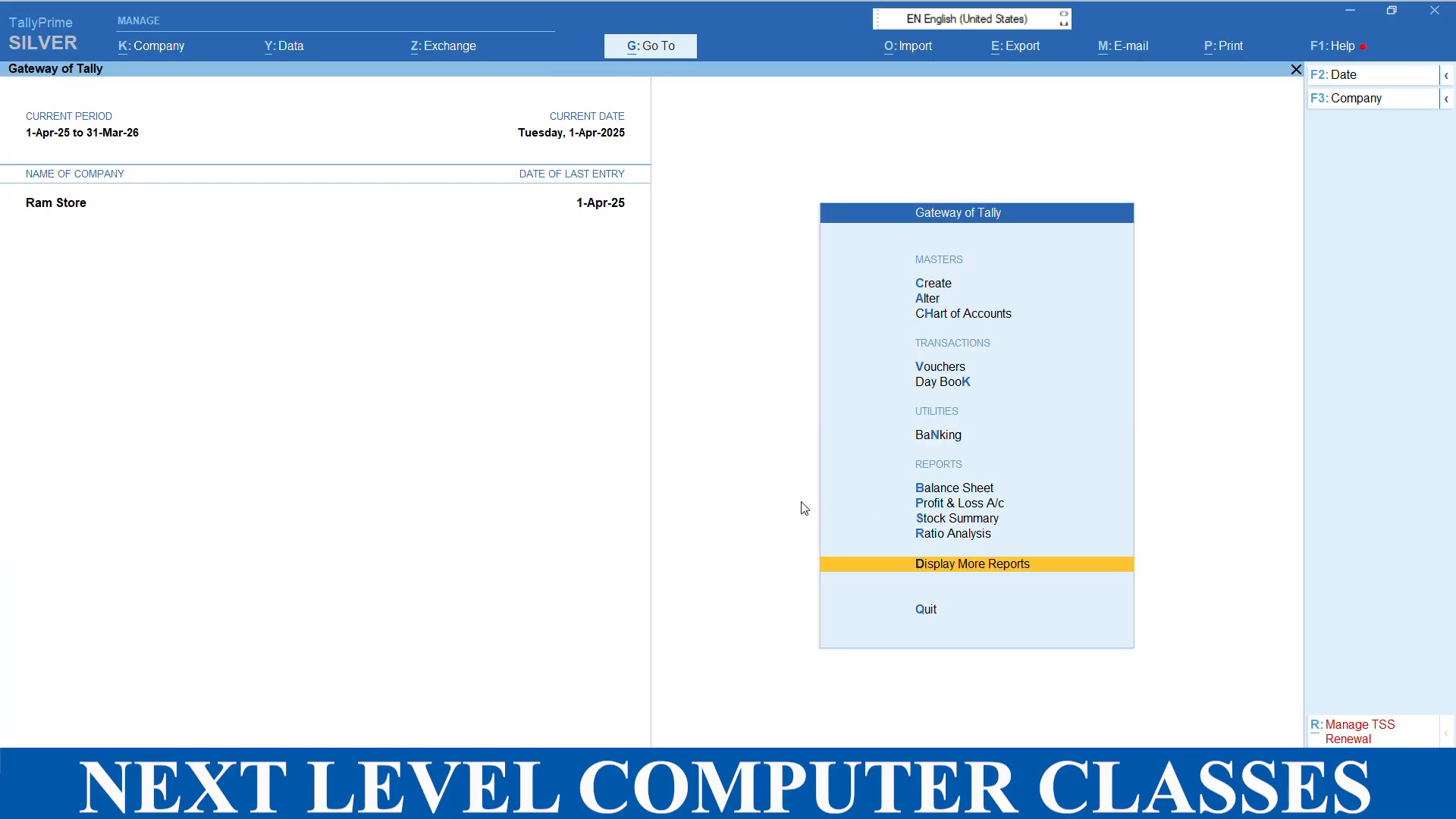